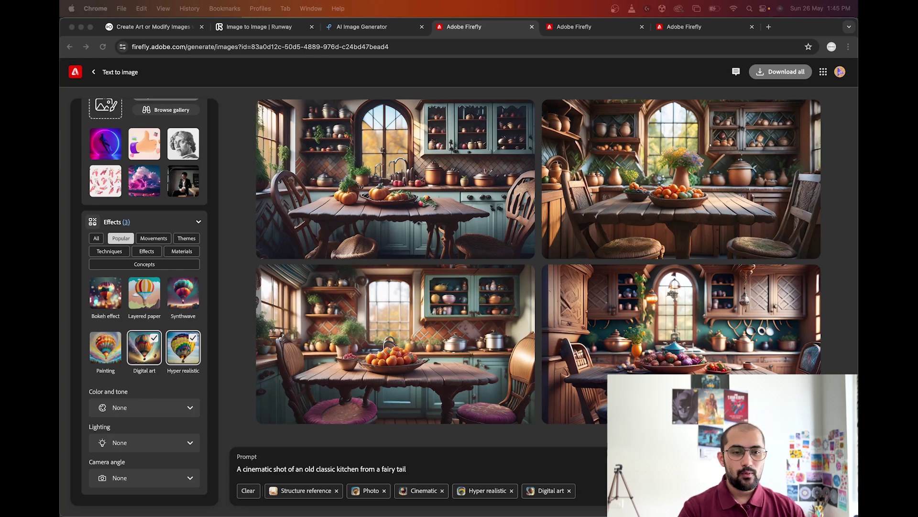
Step: Switch to Photoshop and paste the copied kitchen reference image into the Untitled-1 document
scroll(152, 237, up, 10)
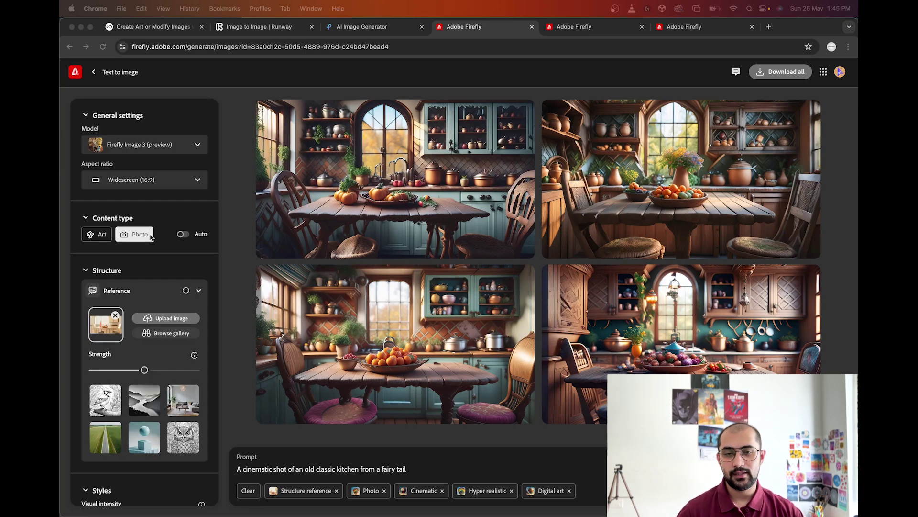
key(super+Tab)
key(super+Tab)
key(super+Tab)
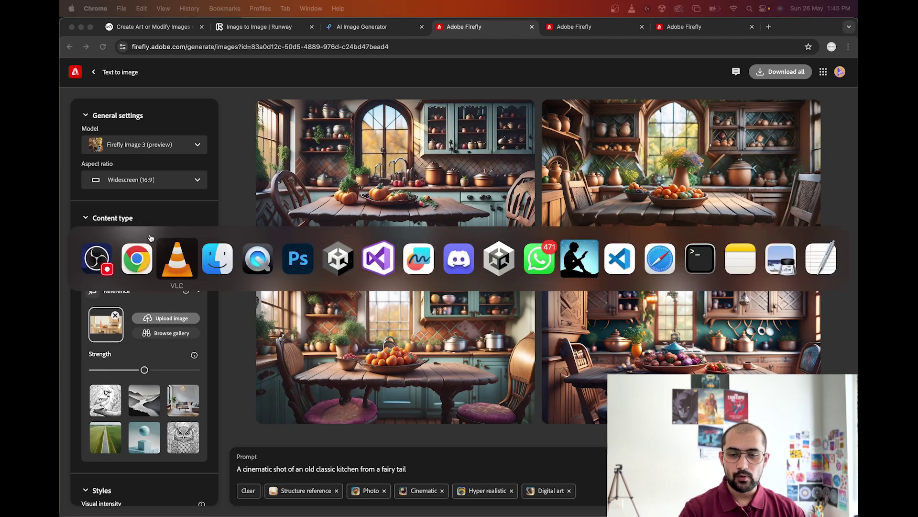
key(super+Tab)
key(super+Tab)
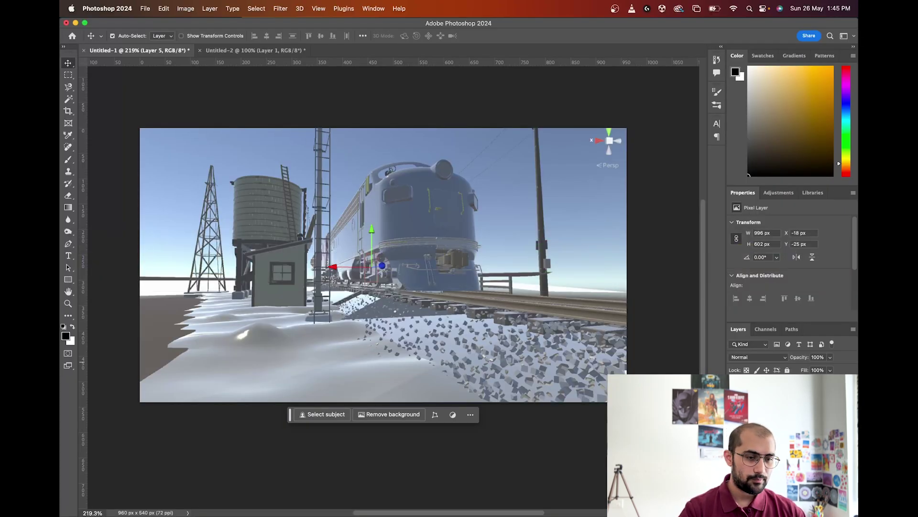
key(super+v)
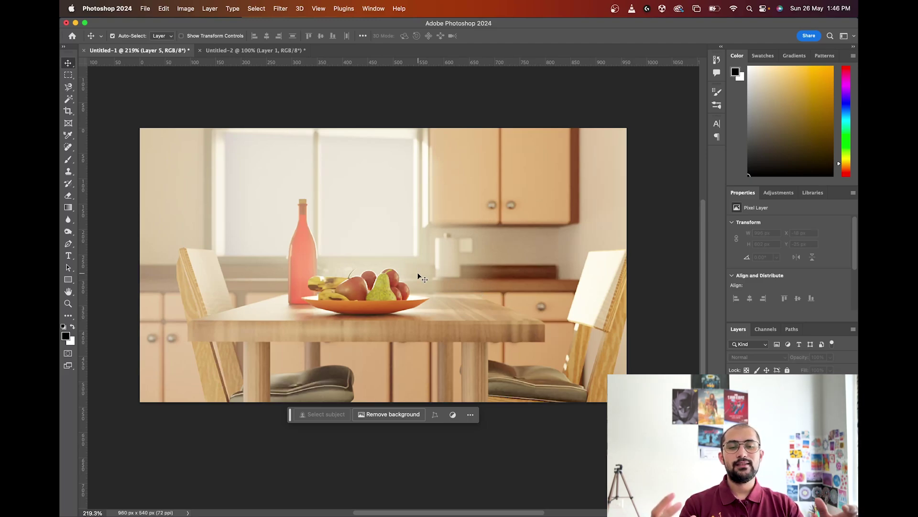
Step: Switch back to Adobe Firefly in Chrome, keep the Widescreen (16:9) aspect ratio and set the content type to Auto
key(super+Tab)
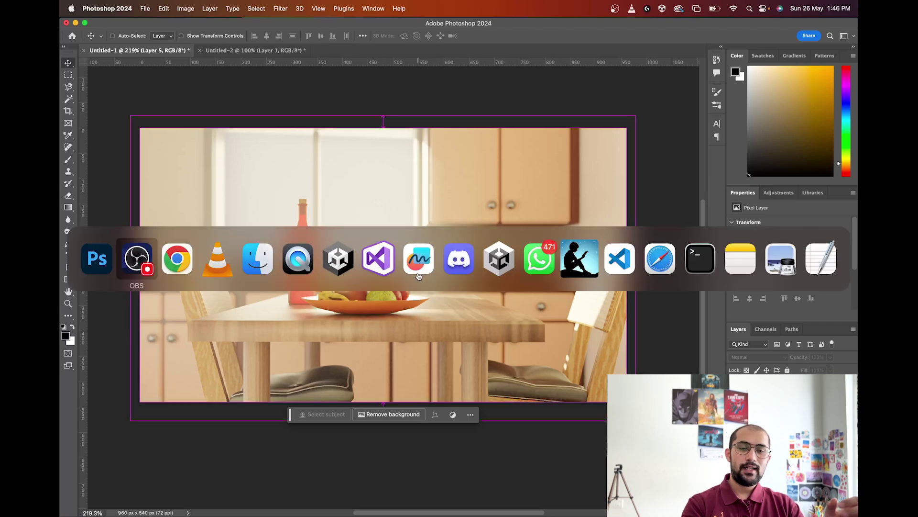
key(super+Tab)
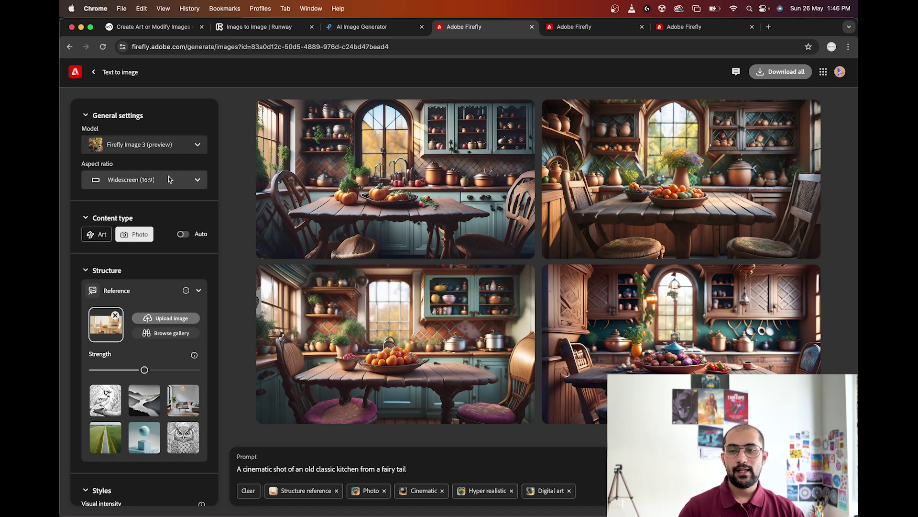
scroll(167, 168, down, 2)
click(172, 150)
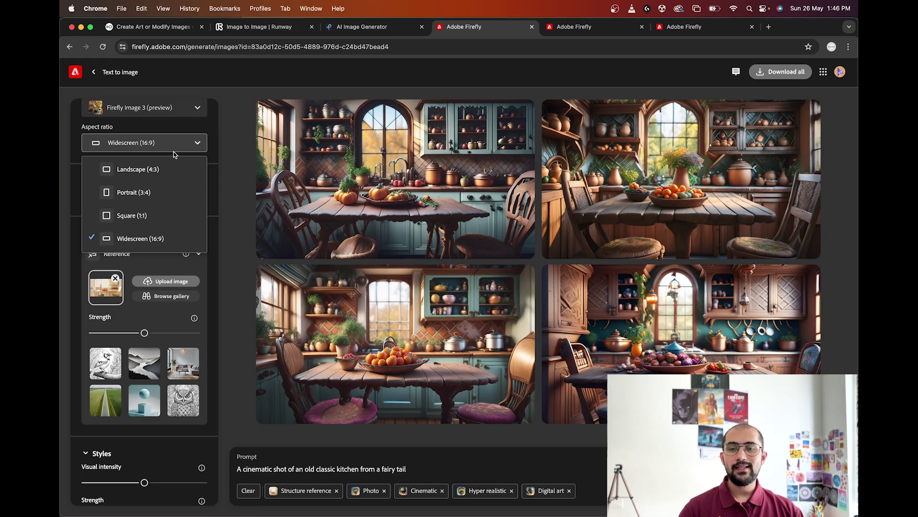
click(176, 151)
scroll(193, 180, down, 3)
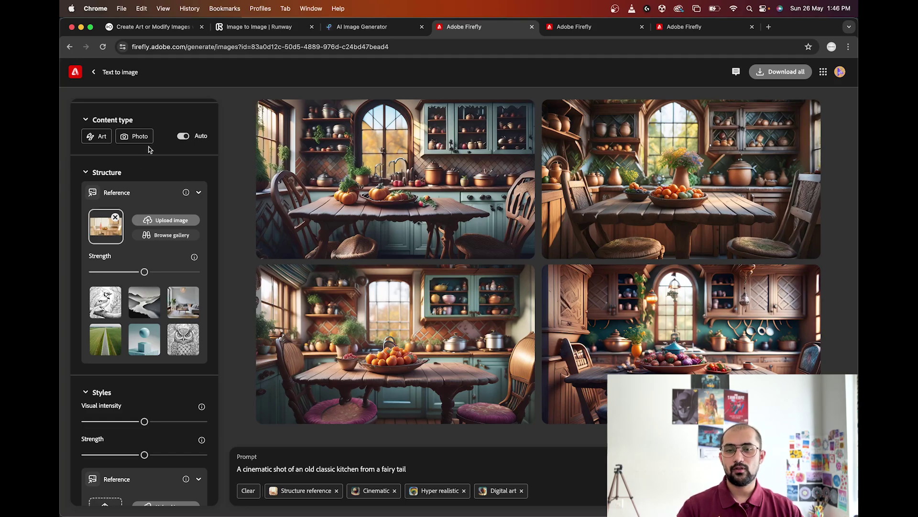
Step: Examine the structure reference, style reference and effects settings used for the generation
scroll(196, 165, down, 1)
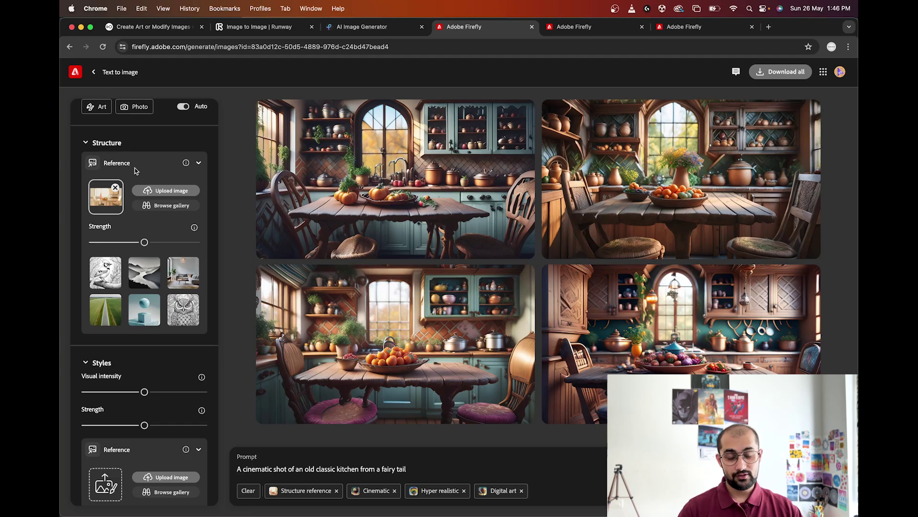
scroll(163, 200, down, 2)
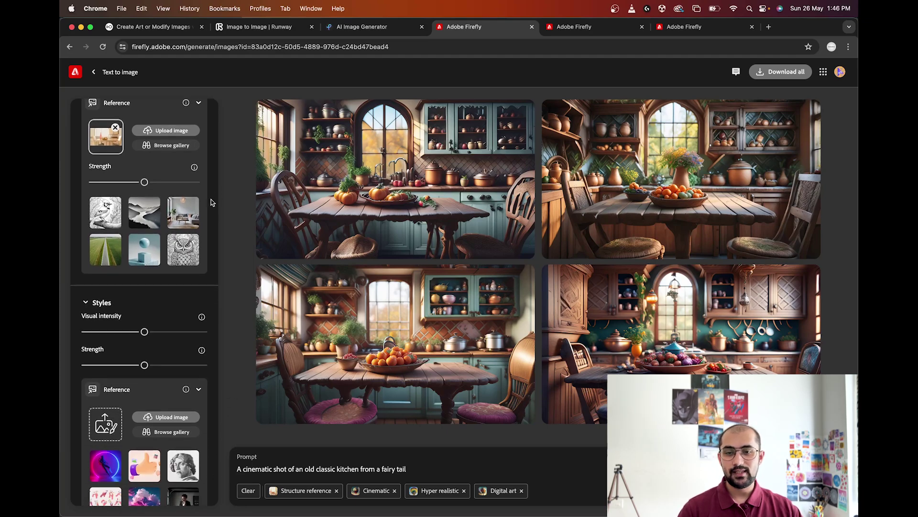
scroll(210, 199, down, 6)
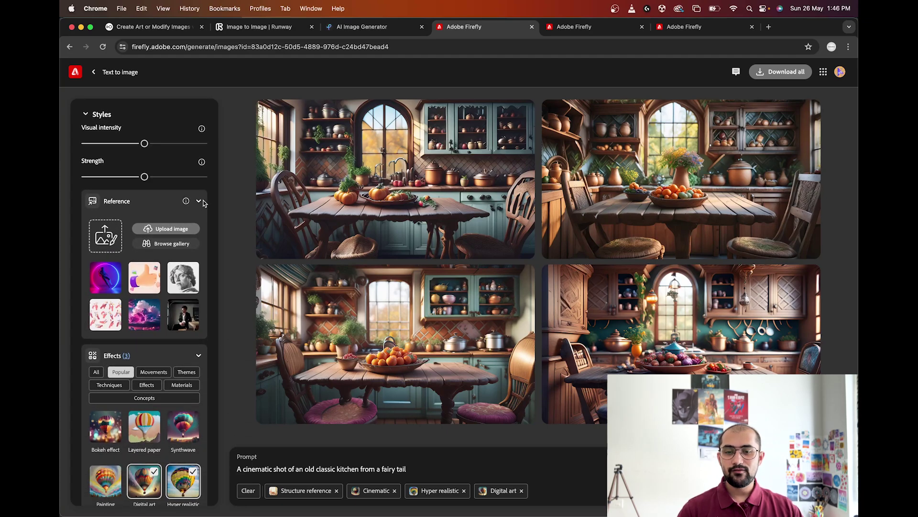
scroll(167, 235, down, 4)
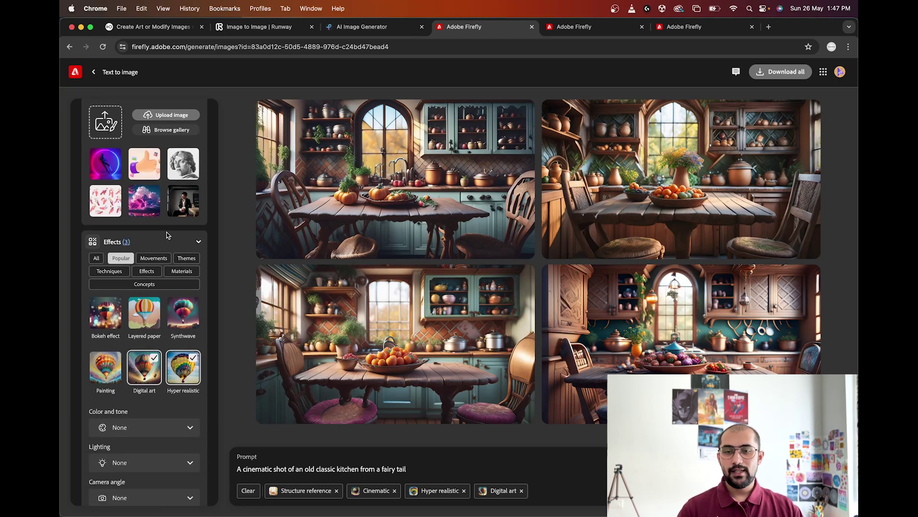
scroll(168, 246, down, 1)
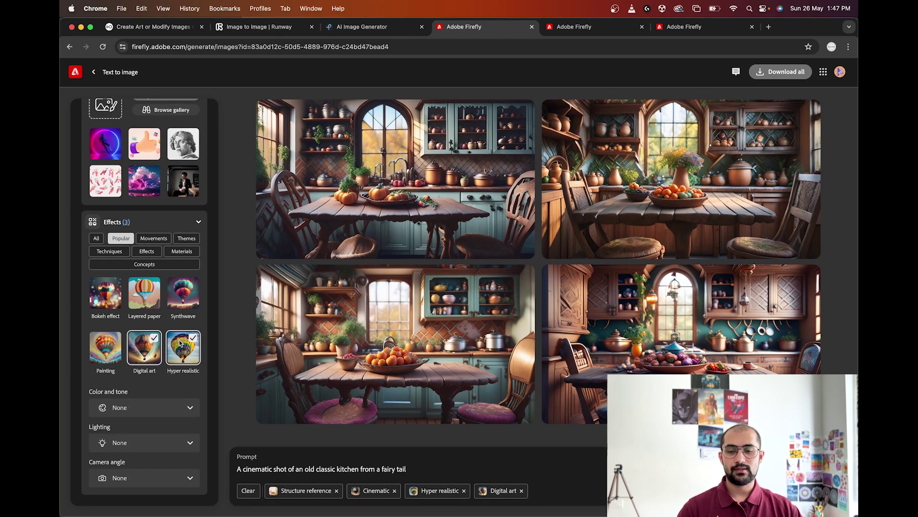
Step: Replace the existing prompt with "A cozy well lit wooden kitchen in the day light"
click(435, 474)
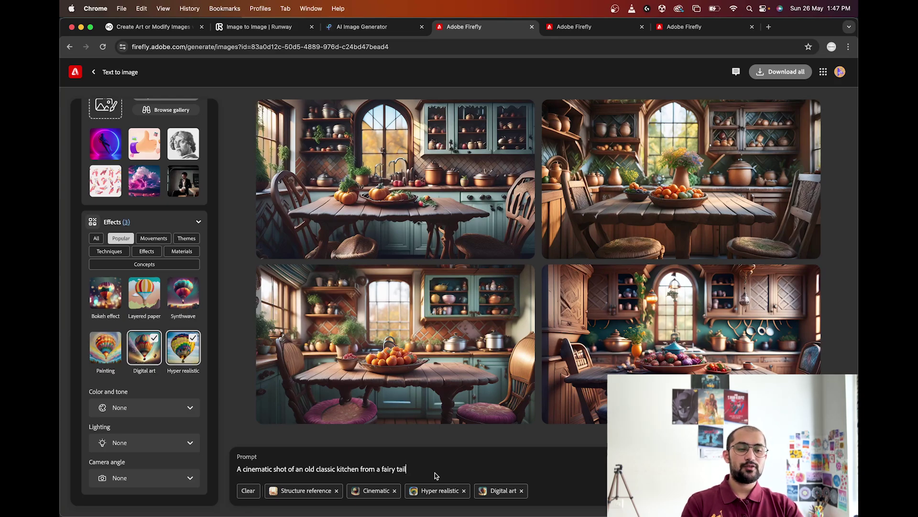
key(super+a)
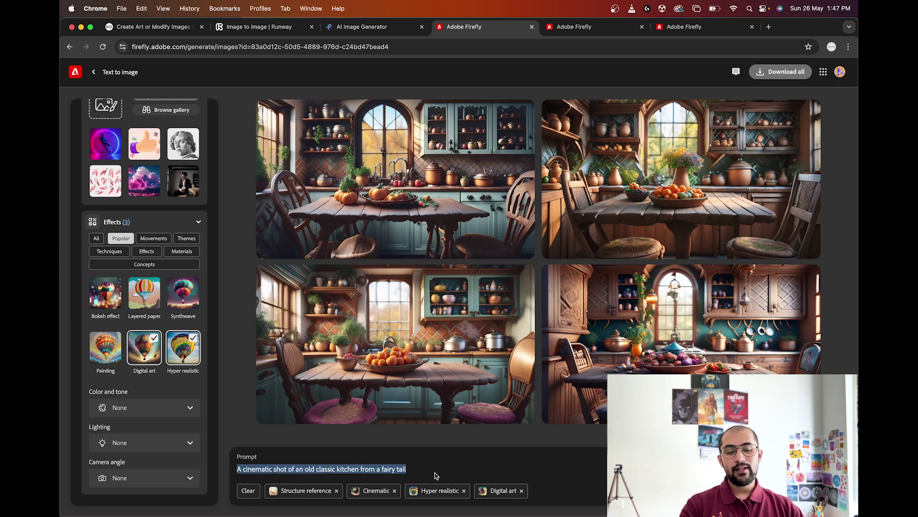
key(BackSpace)
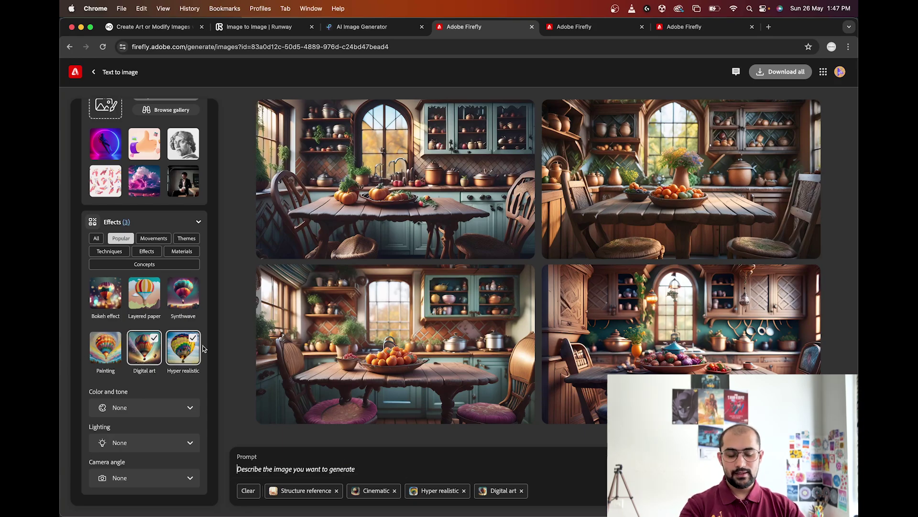
text(A cozy )
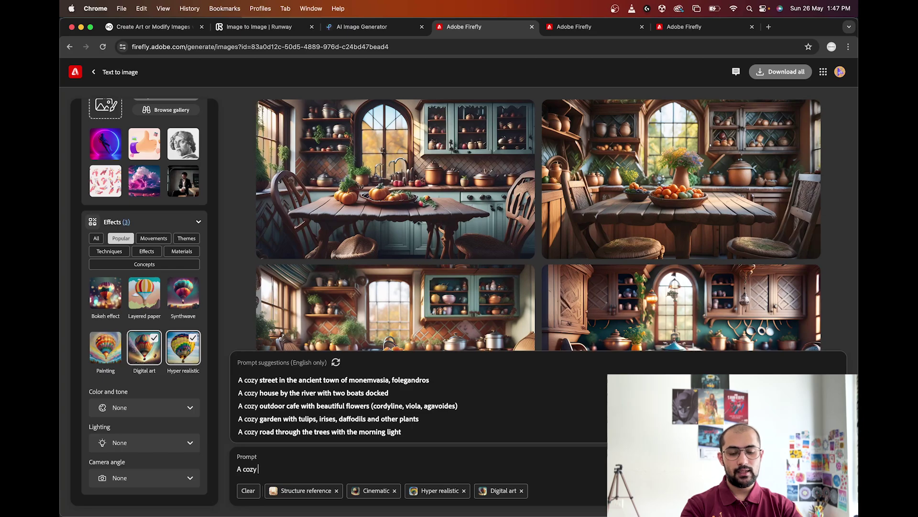
text(well lit)
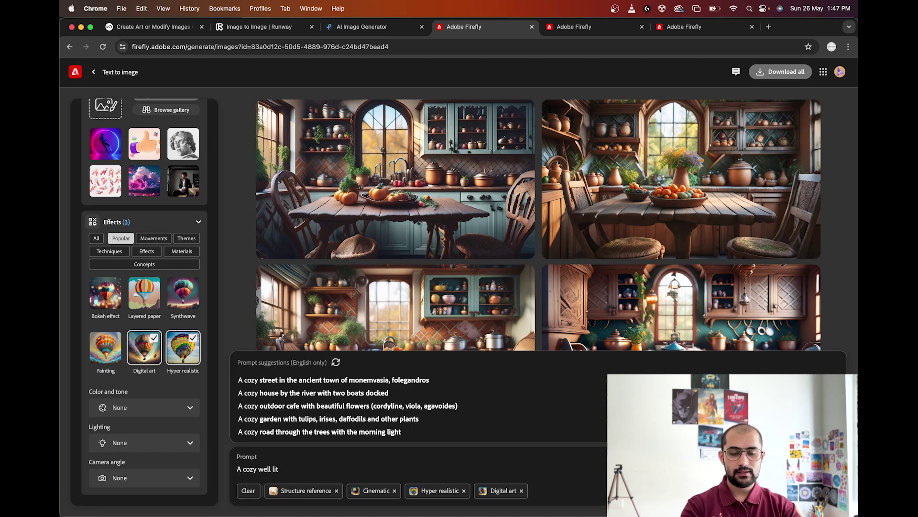
text( kitchen in th)
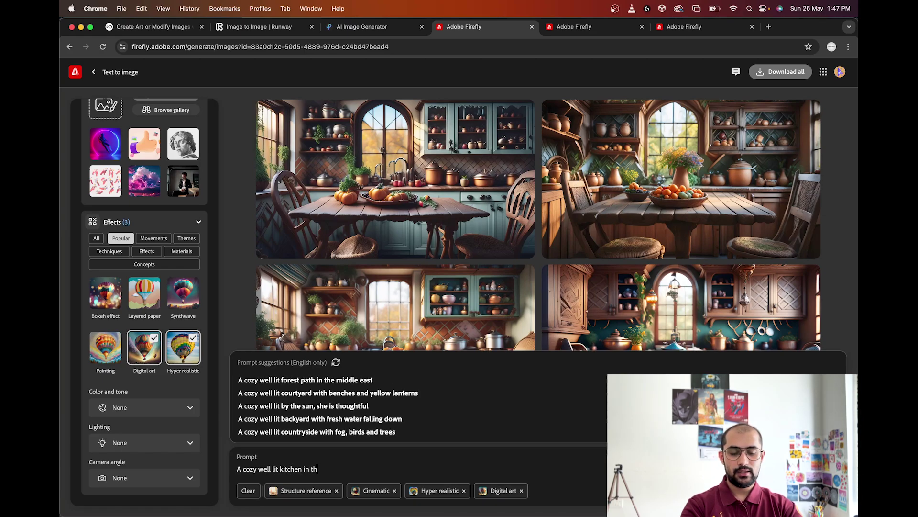
text(e day light)
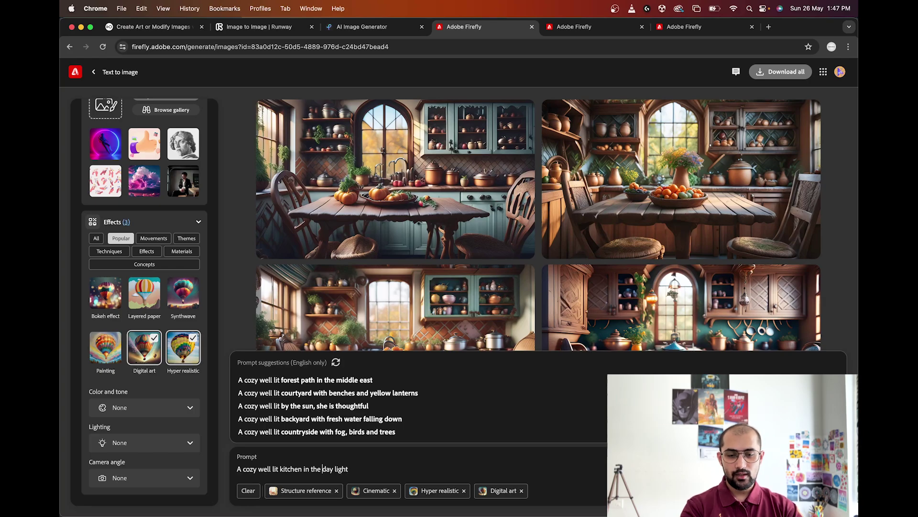
text(wooden )
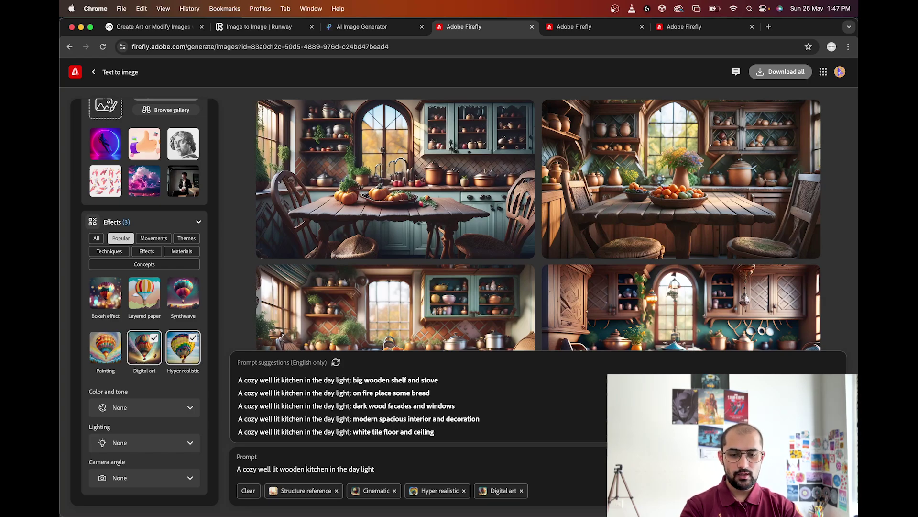
Step: Add "of medieval times" to the end of the prompt and generate the images without the Digital art effect
text( of)
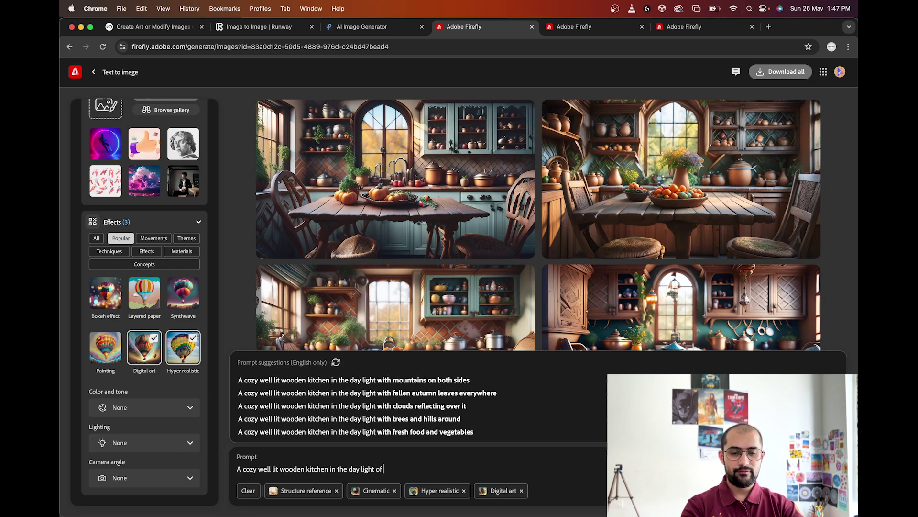
text( e)
key(BackSpace)
text(mediv)
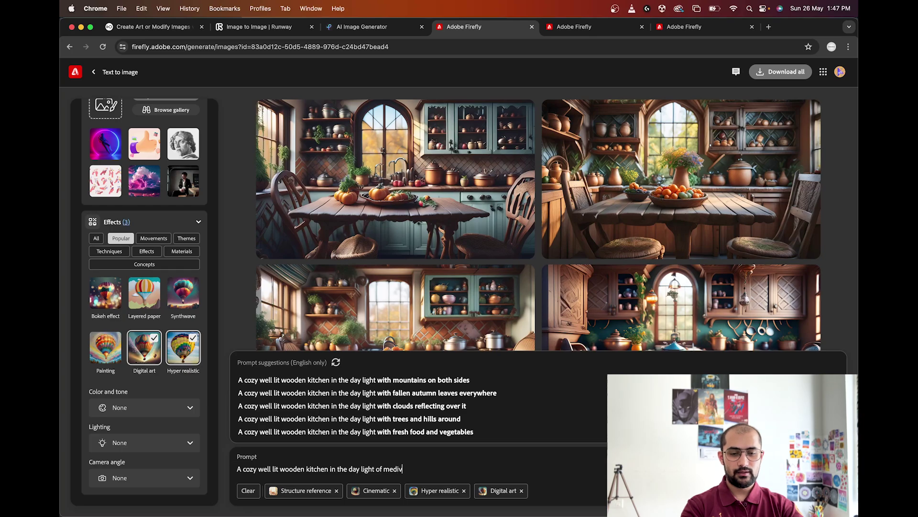
key(BackSpace)
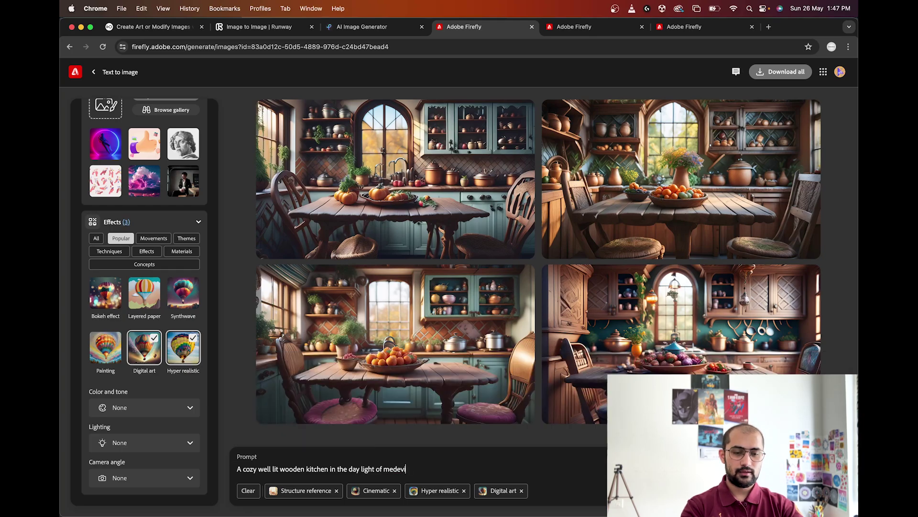
text(al)
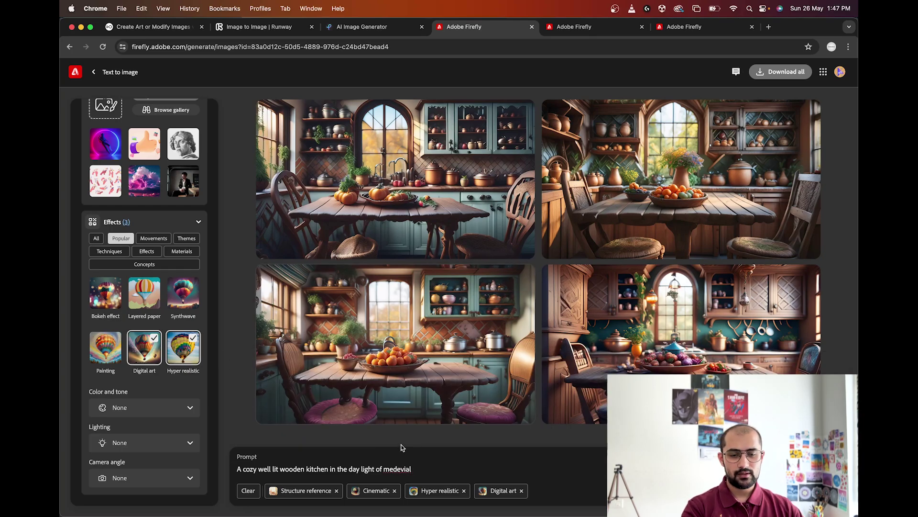
right_click(401, 468)
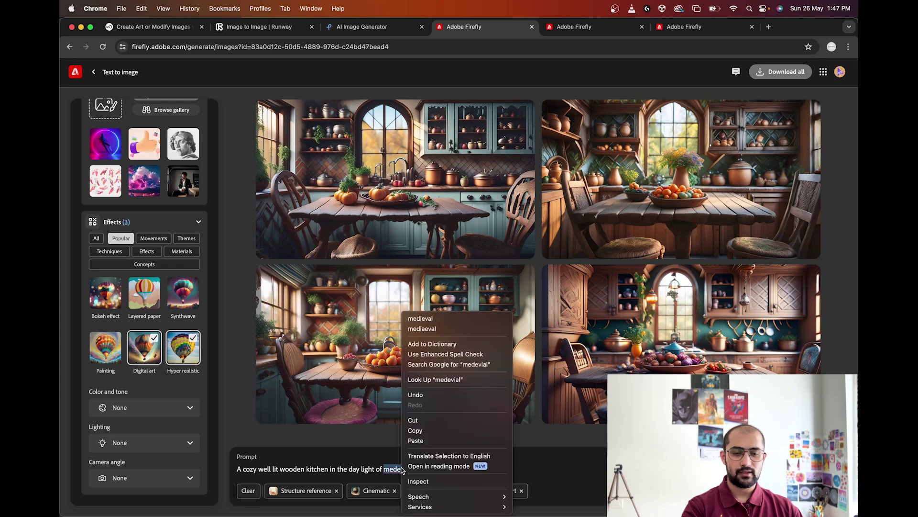
click(456, 318)
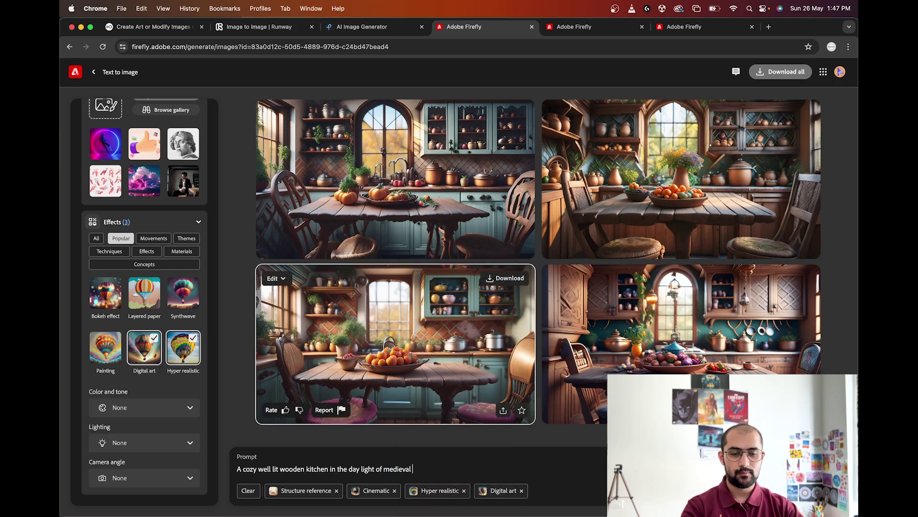
text(time)
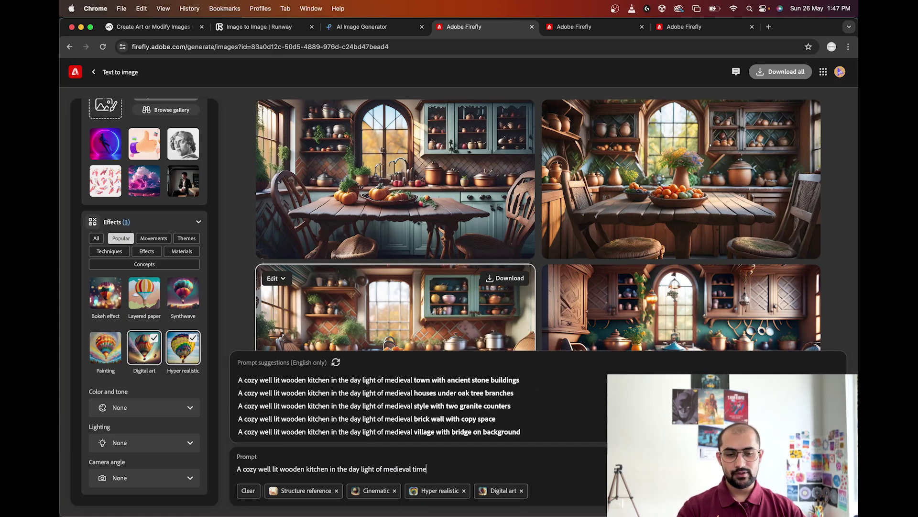
text(s)
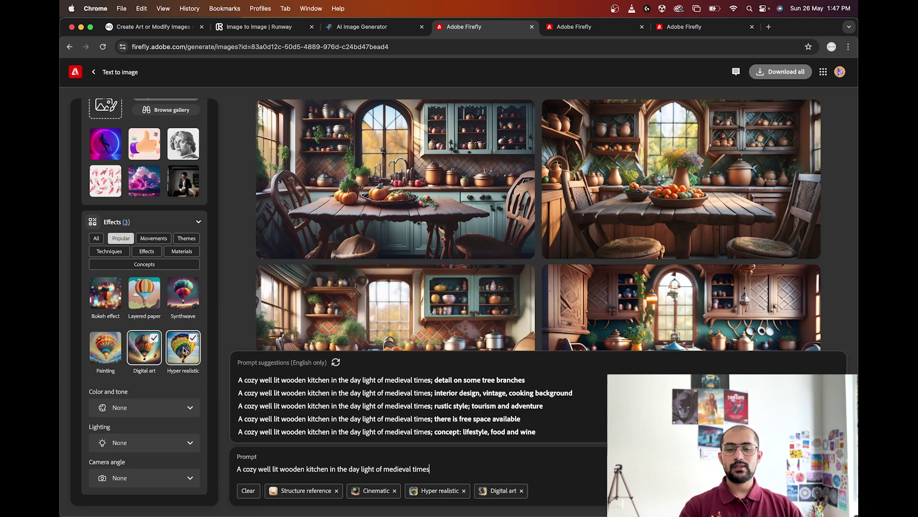
click(155, 346)
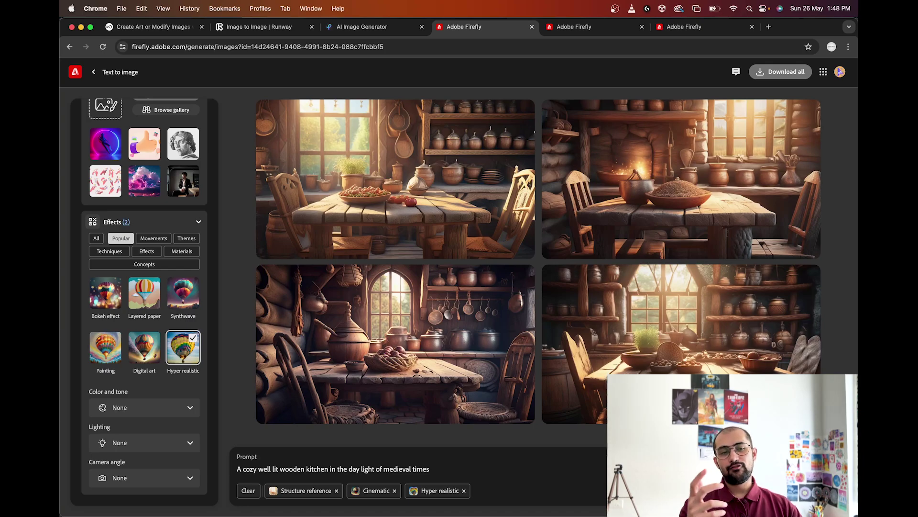
Step: Replace the word "wooden" with "modern" in the prompt
click(297, 469)
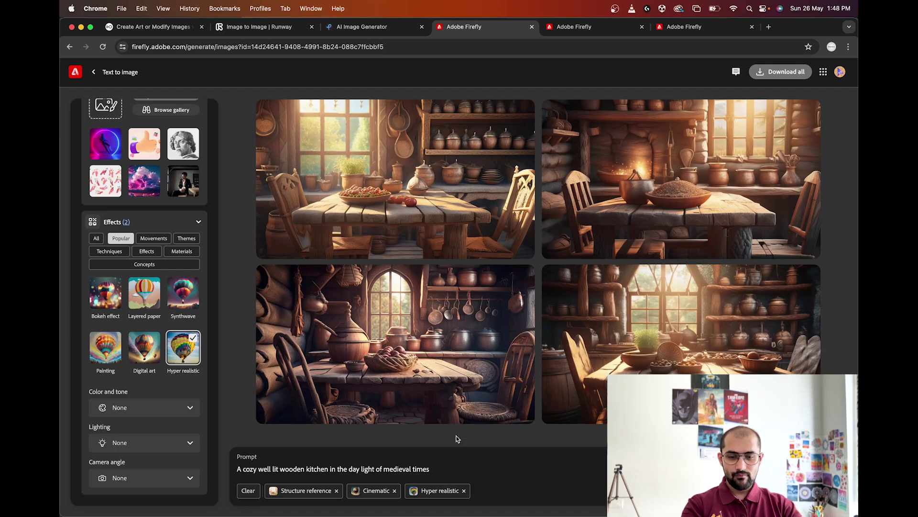
click(278, 469)
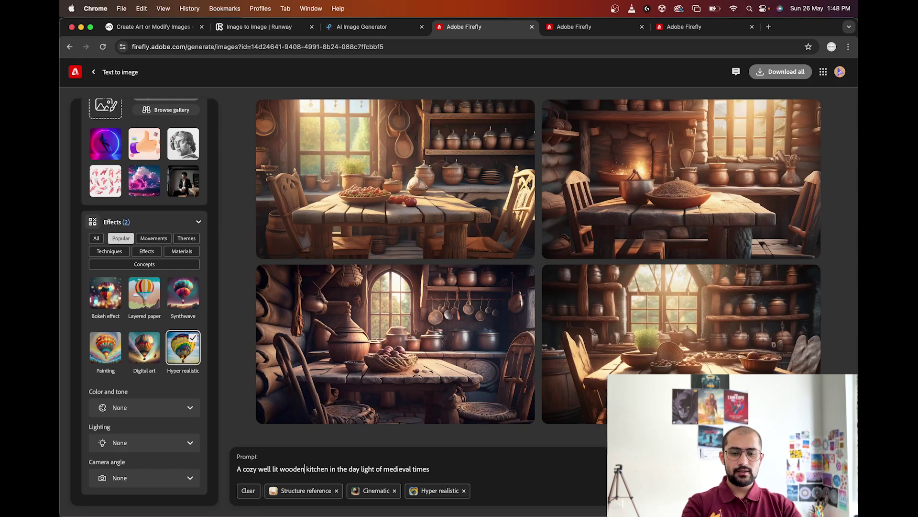
key(shift+alt+Right)
text(omdern)
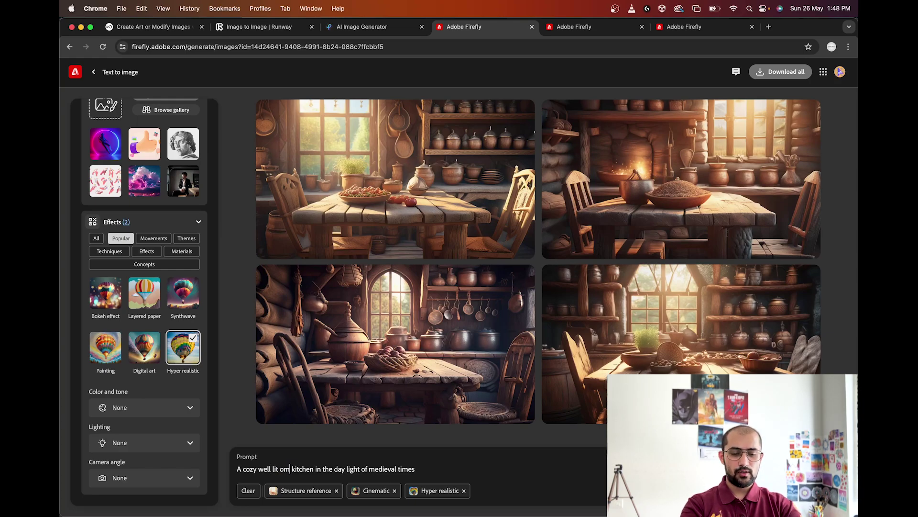
key(shift+alt+Left)
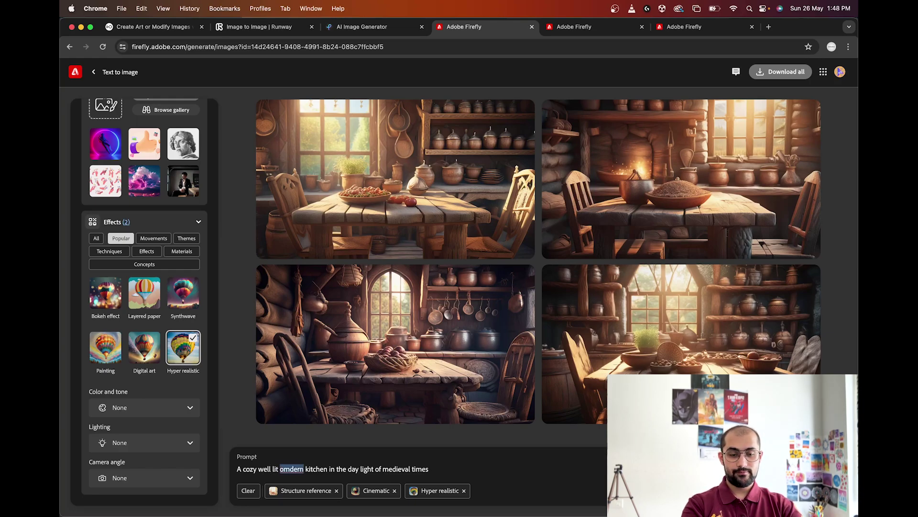
text(modern)
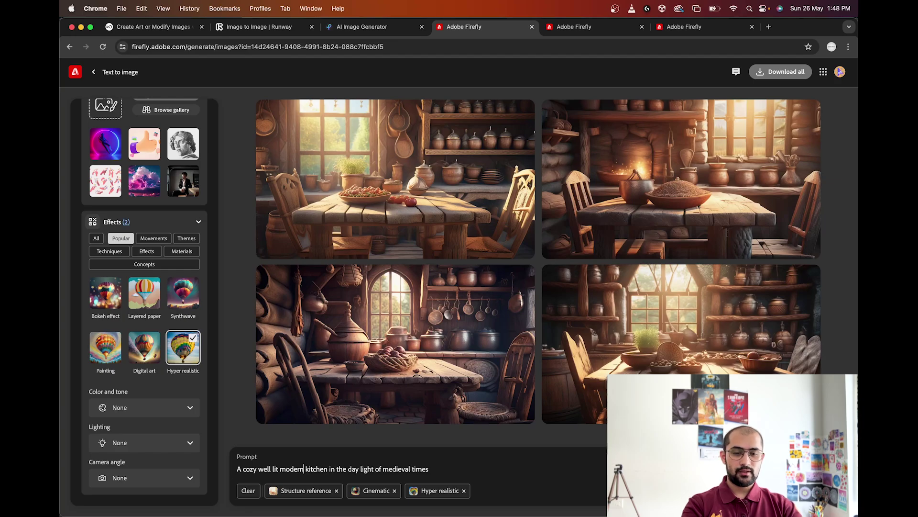
Step: Remove "of medieval times" from the end of the prompt
key(super+Right)
key(alt+Left)
key(alt+Left)
key(alt+Left)
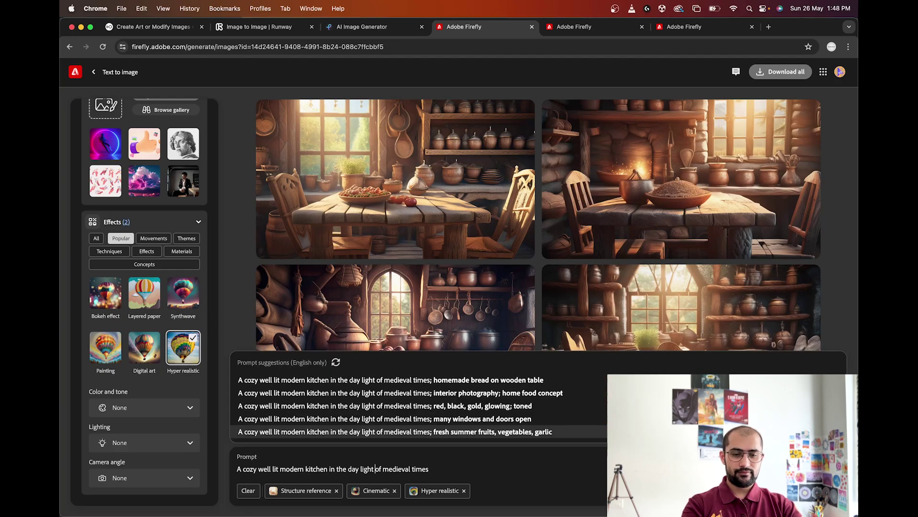
key(shift+super+Right)
key(BackSpace)
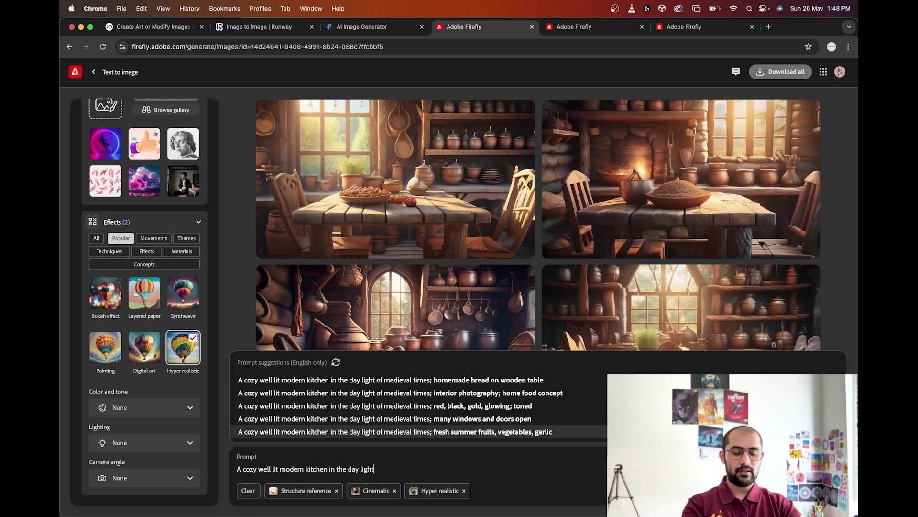
Step: Extend the end of the prompt with ", with glossy wooden furniture"
text(, with)
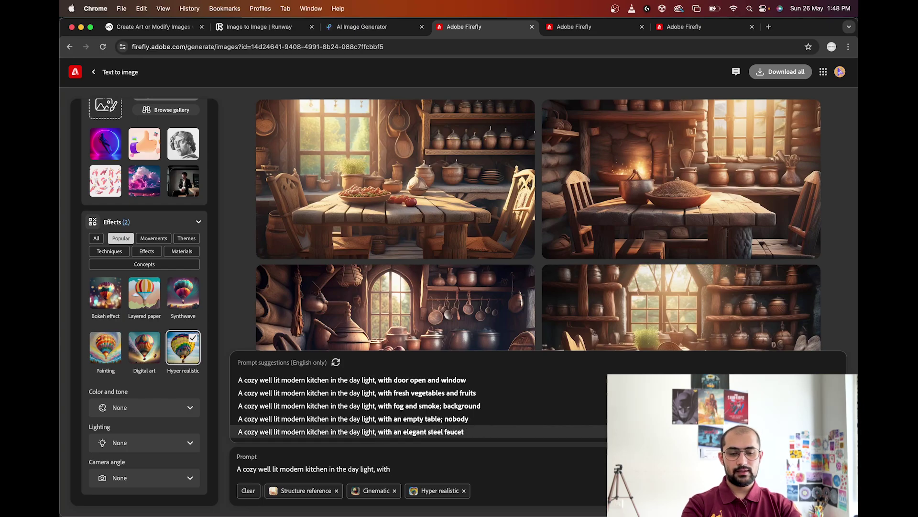
text( glossy )
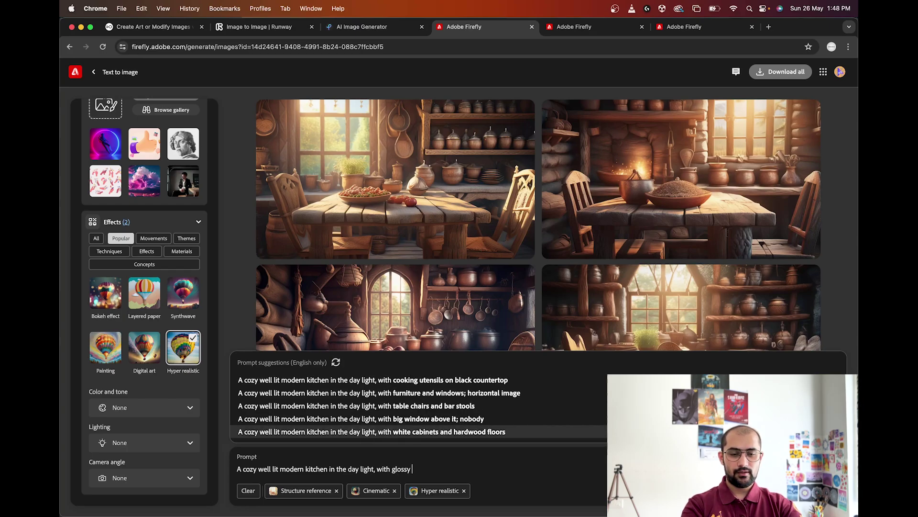
text(wooden furnitre)
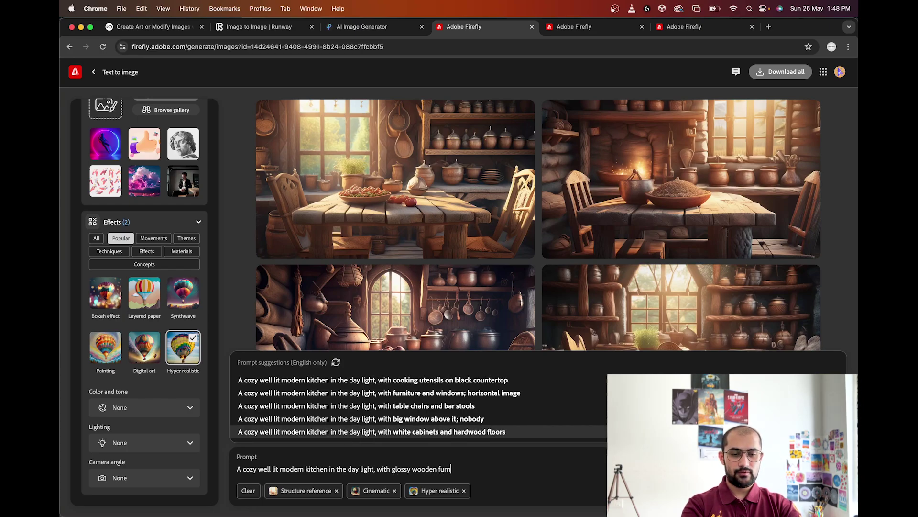
key(BackSpace)
key(BackSpace)
text(ure a)
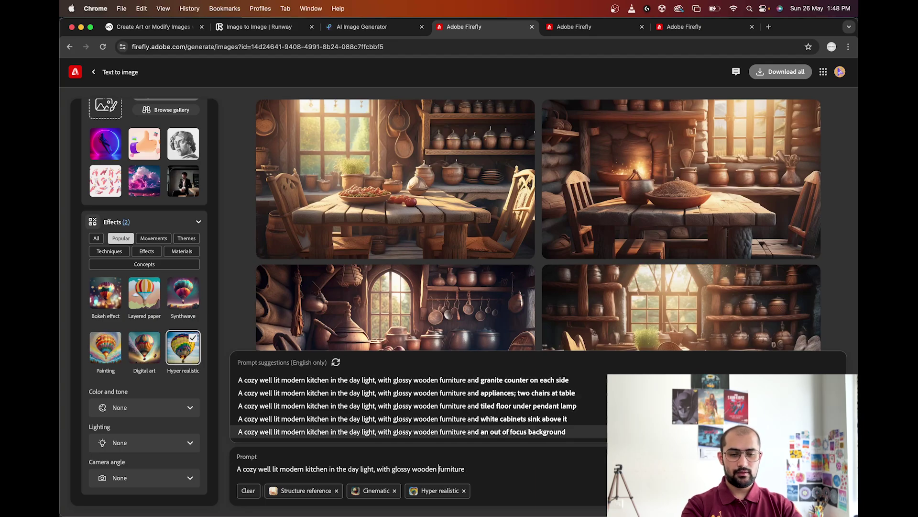
Step: Insert "and reflective" between "glossy" and "wooden" in the prompt
click(412, 469)
text(and ref)
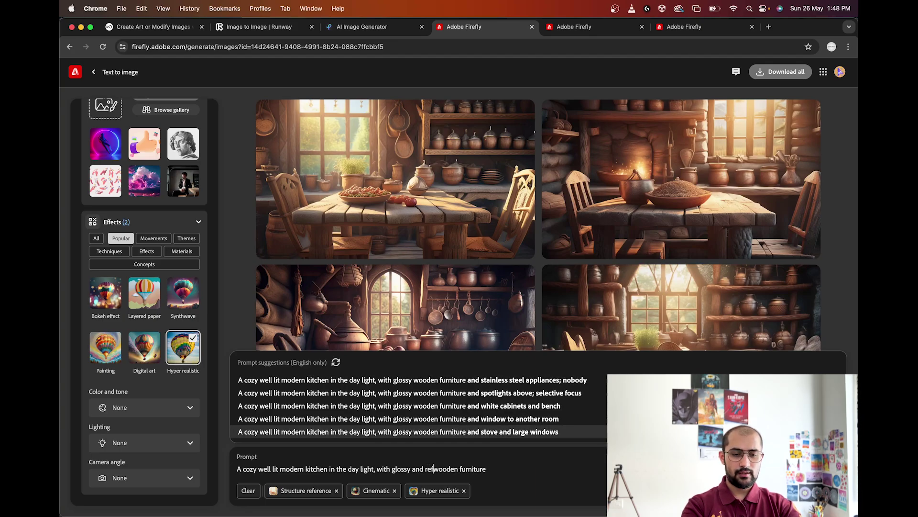
text(lective)
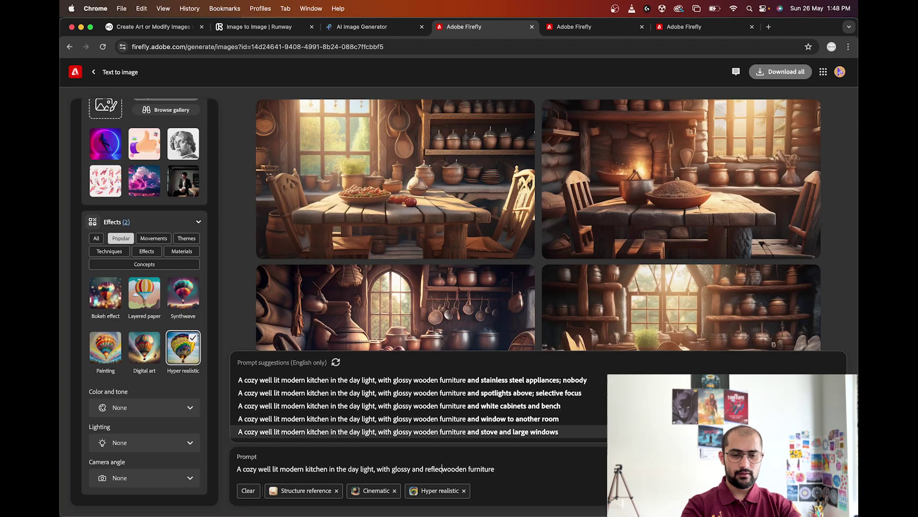
Step: Add "and classic laminates" to the end of the prompt and generate the images
key(super+Right)
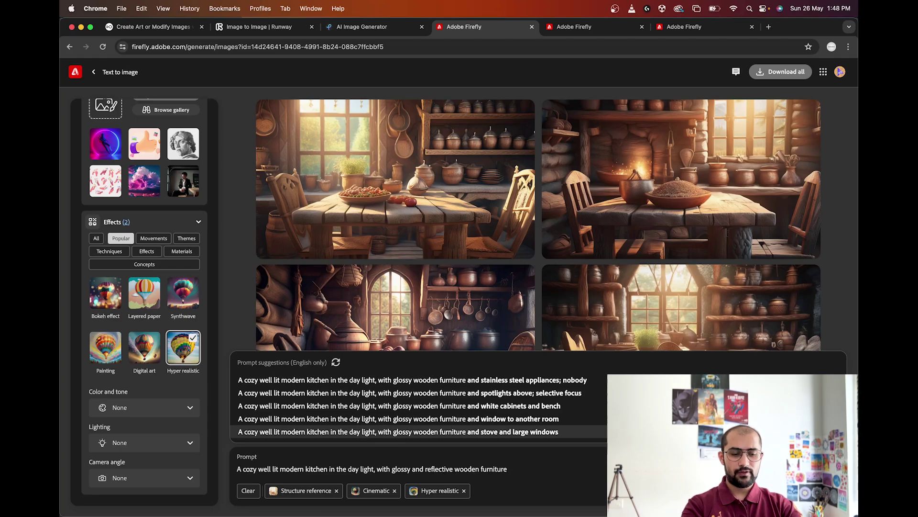
text(and)
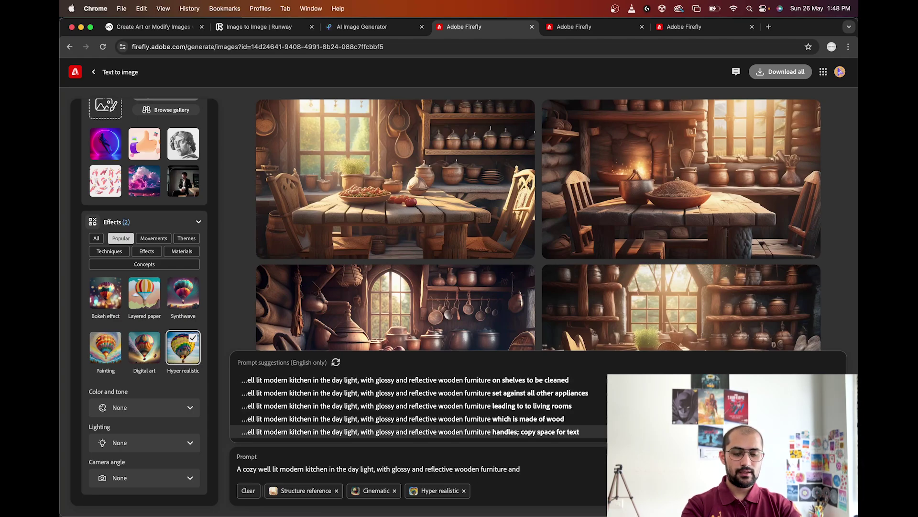
text( classic lami)
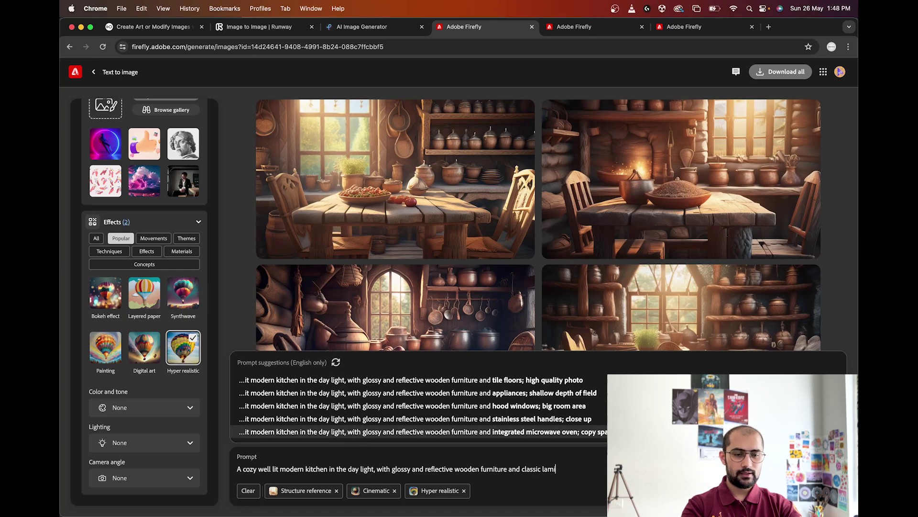
text(nates)
key(Return)
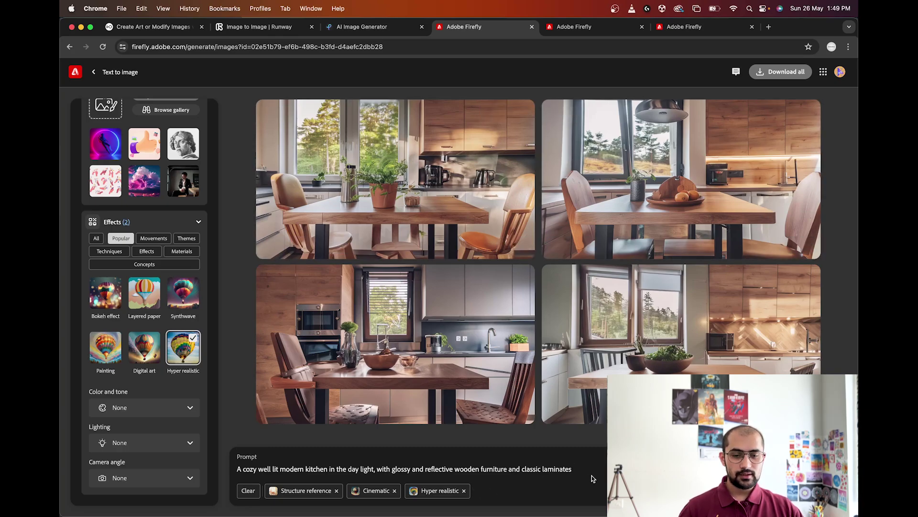
Step: Replace the whole prompt with "A cinematic shot of an old rustic wooden kitchen"
key(super+a)
text(A c)
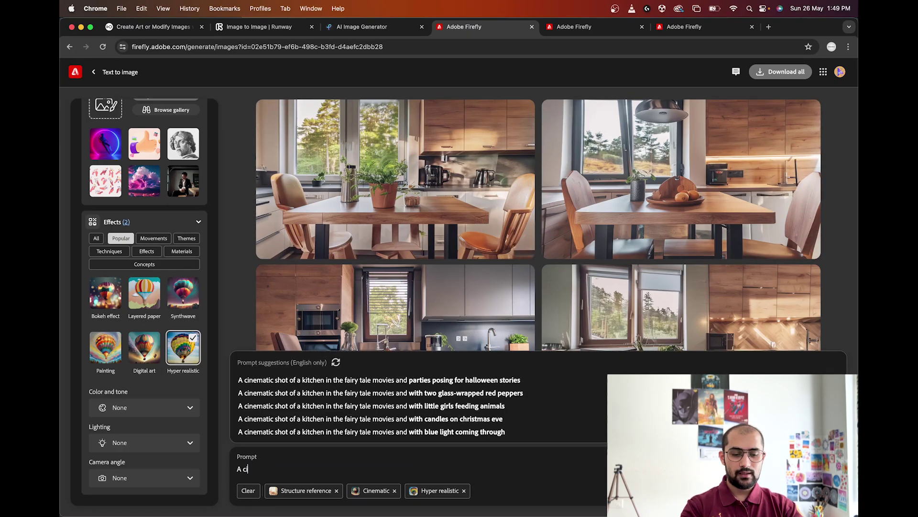
text(inematic sh)
key(BackSpace)
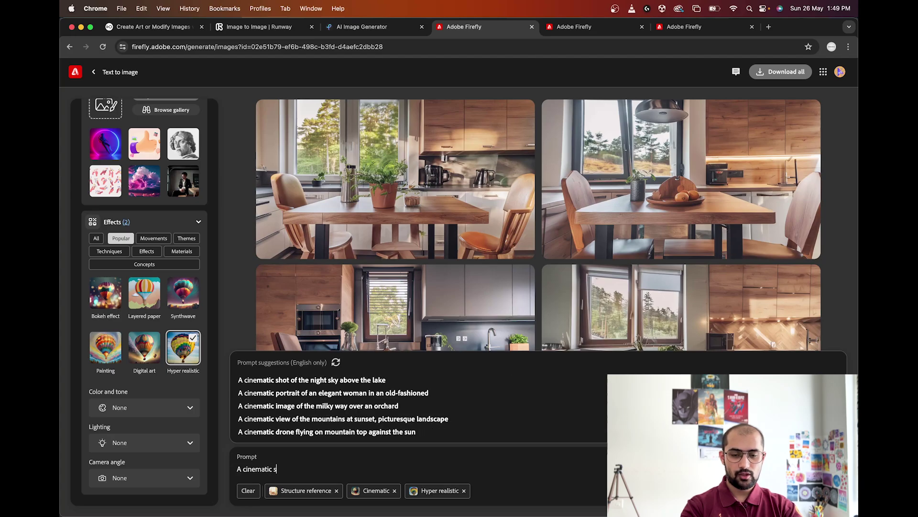
text(shot of a)
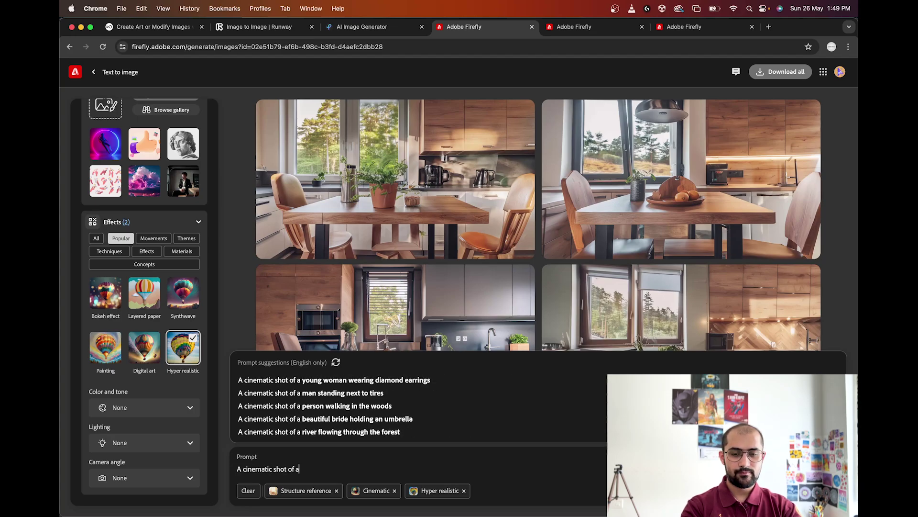
text(n old )
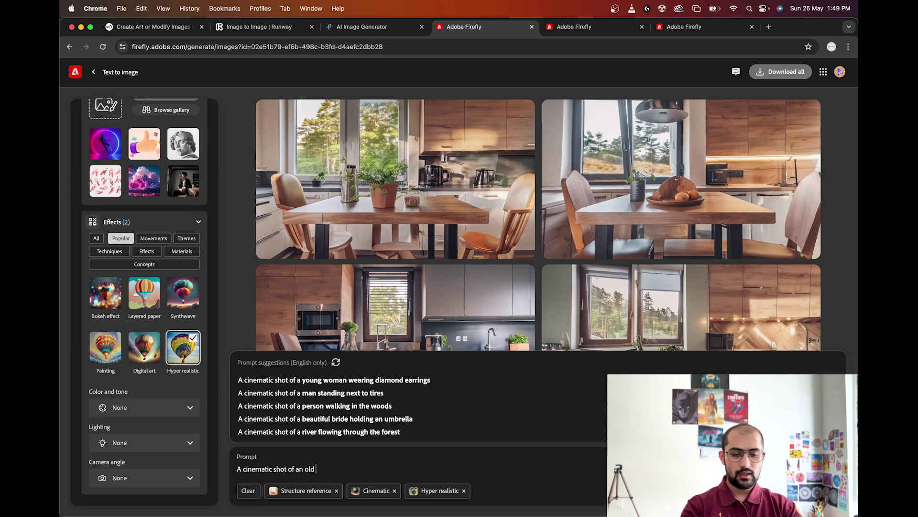
text(rustic woo)
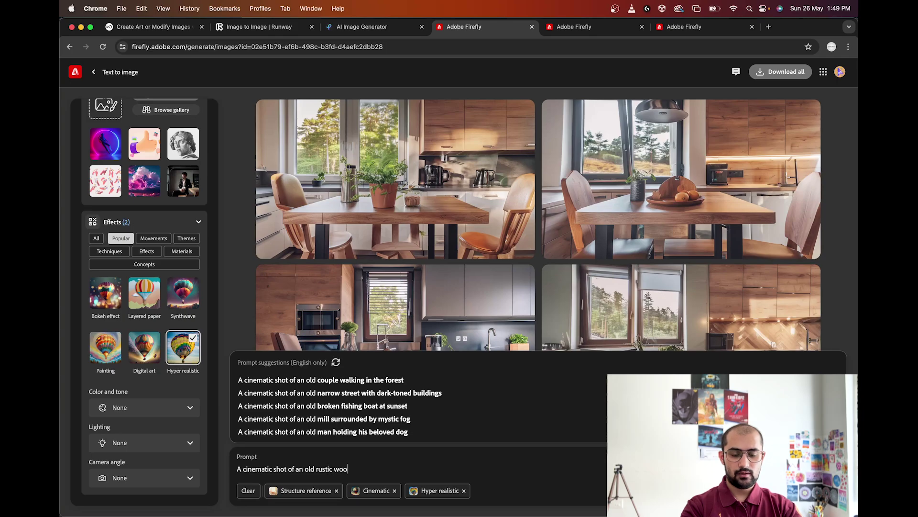
text(den kitc)
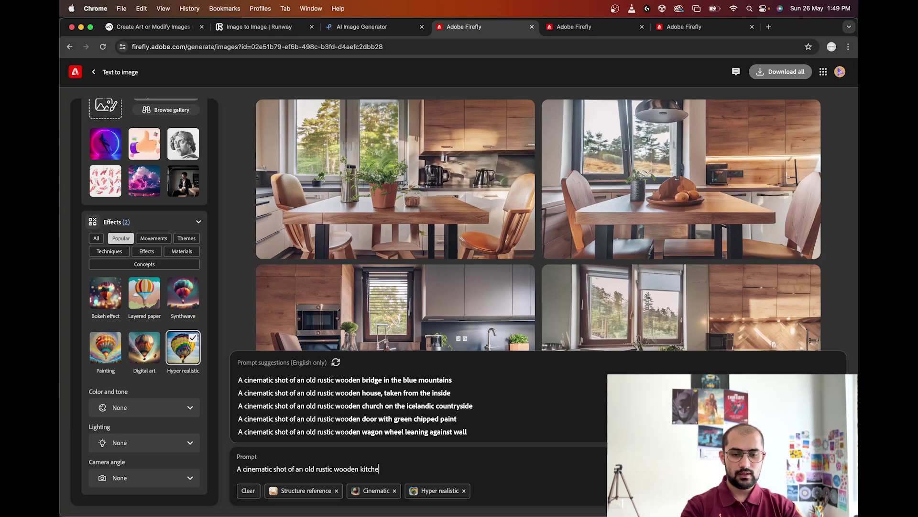
text(he)
Step: Change "wooden kitchen" to "stone kitchen" in the prompt
key(alt+shift+Left)
key(alt+shift+Left)
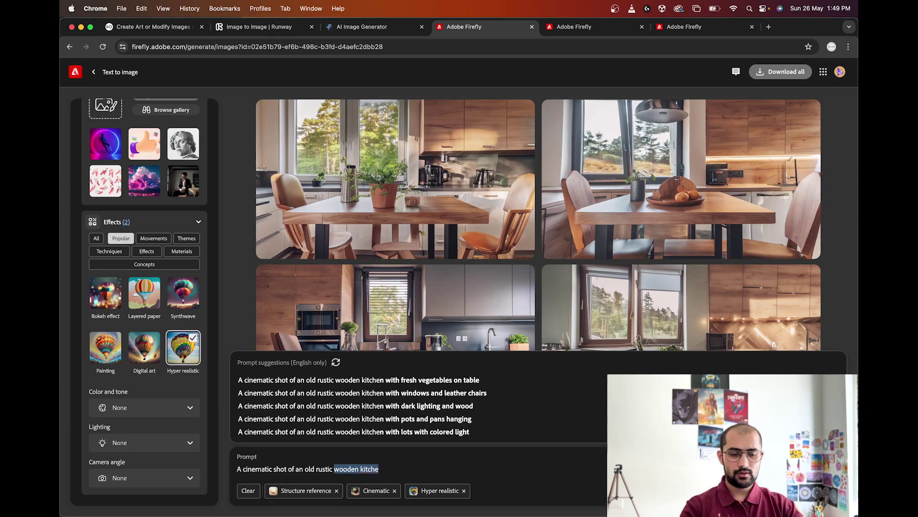
text(stone k)
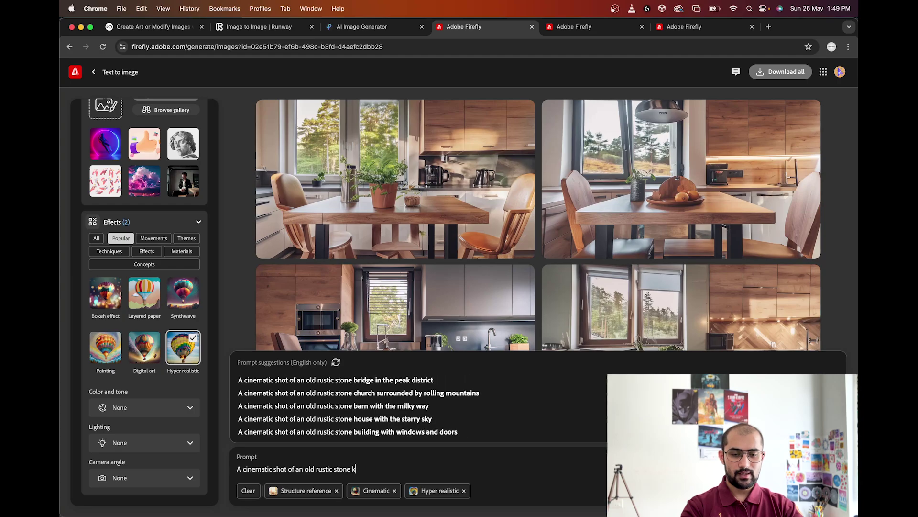
text(itchen form the )
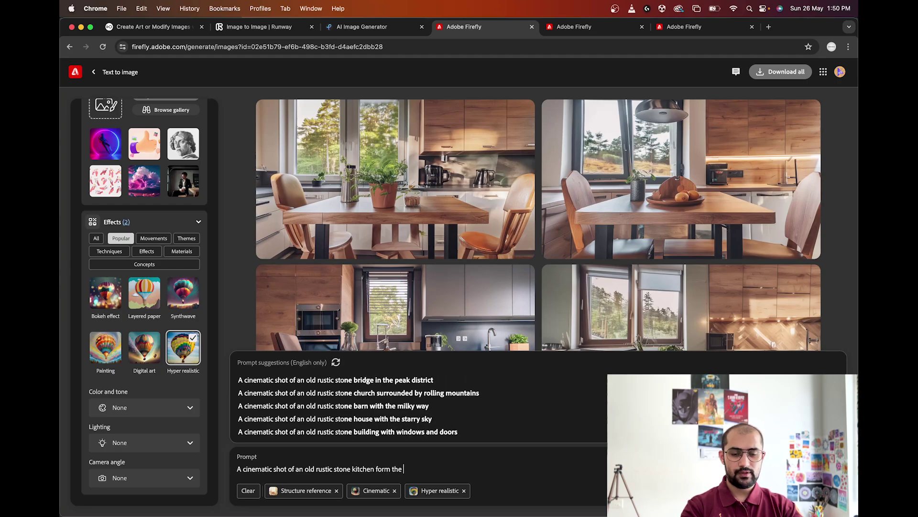
Step: Continue the prompt after "stone kitchen" with "from old times,", correcting the misspelled "form the"
key(BackSpace)
key(BackSpace)
key(BackSpace)
key(BackSpace)
key(BackSpace)
key(BackSpace)
key(BackSpace)
key(BackSpace)
text(rom old)
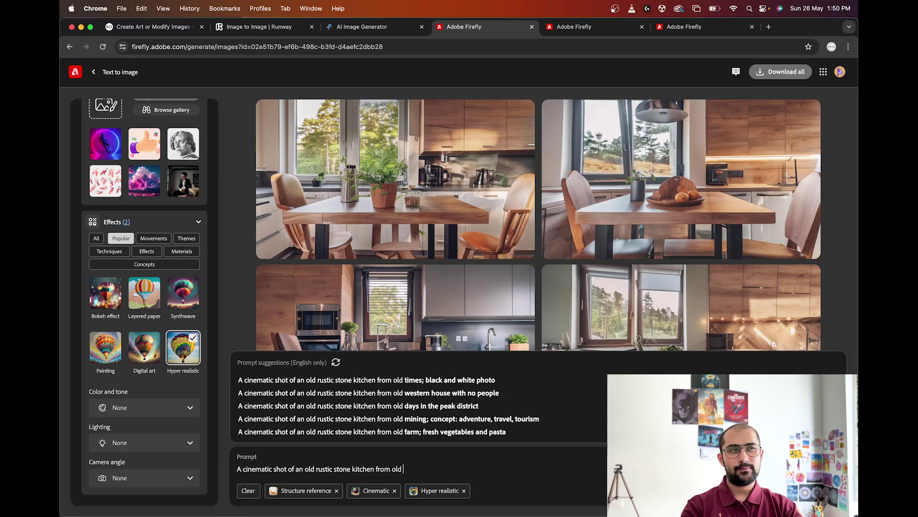
text( tie)
key(BackSpace)
text(mes, )
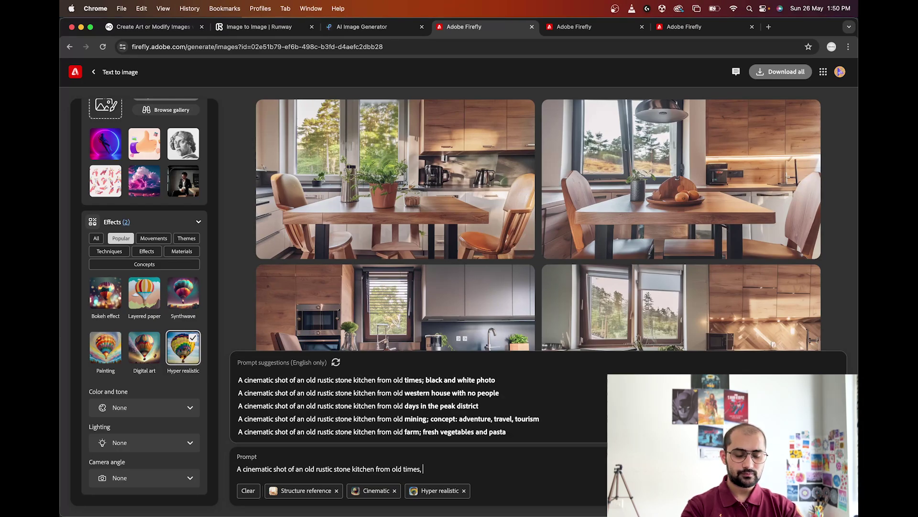
text(with)
key(BackSpace)
key(BackSpace)
key(BackSpace)
text(hich)
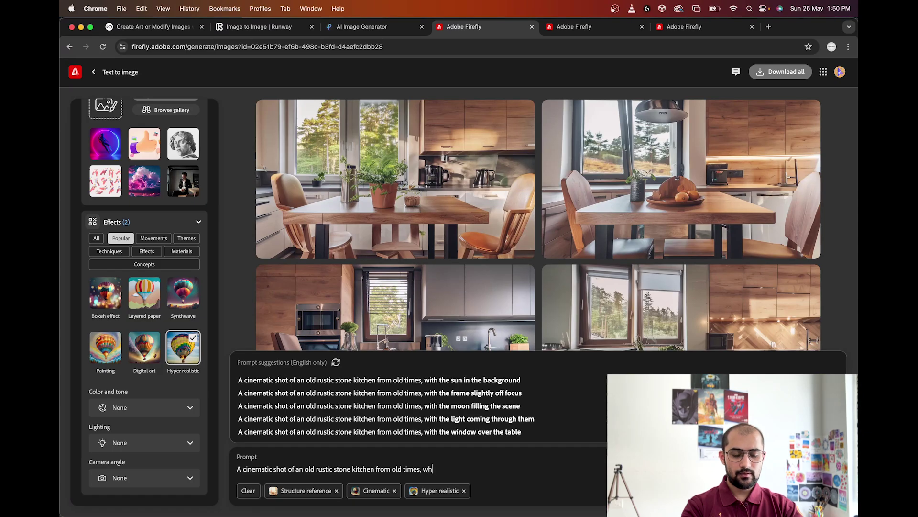
key(BackSpace)
key(BackSpace)
key(BackSpace)
key(BackSpace)
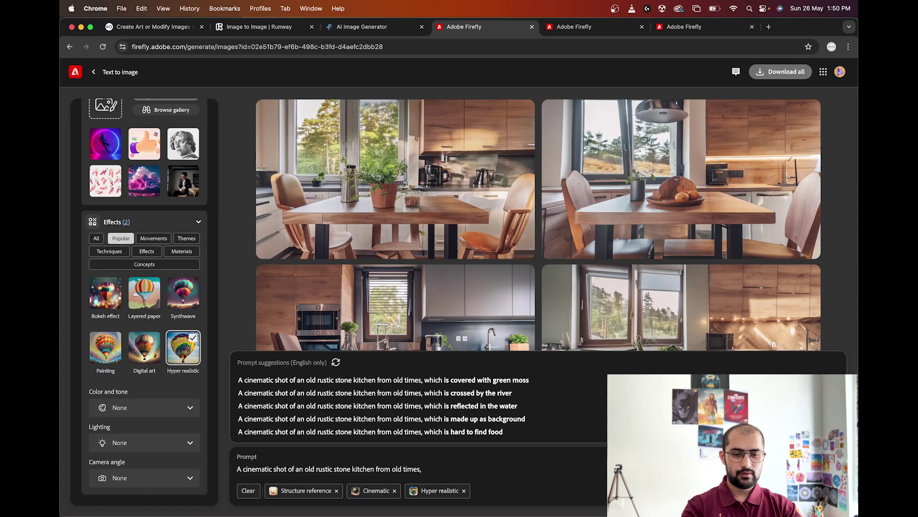
text(i)
key(BackSpace)
Step: Replace the trailing comma after "old times" with "during night time with moonlight"
key(BackSpace)
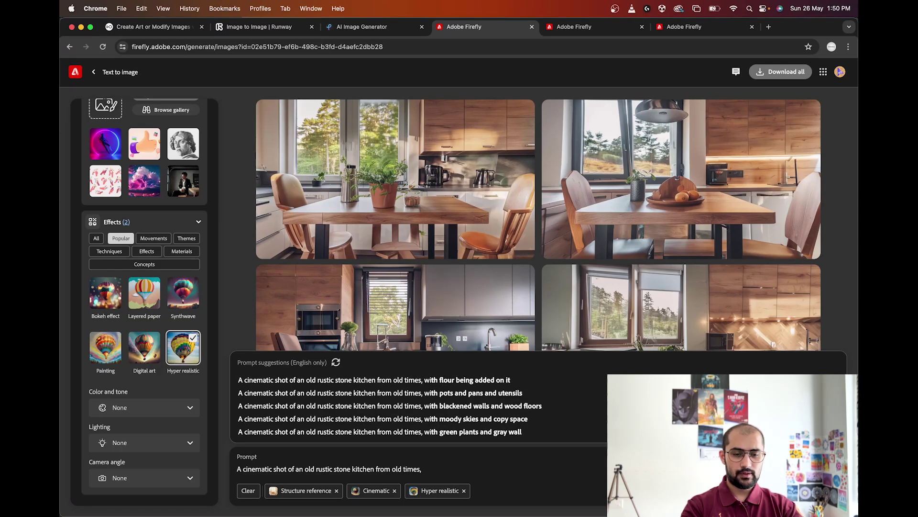
text(during d)
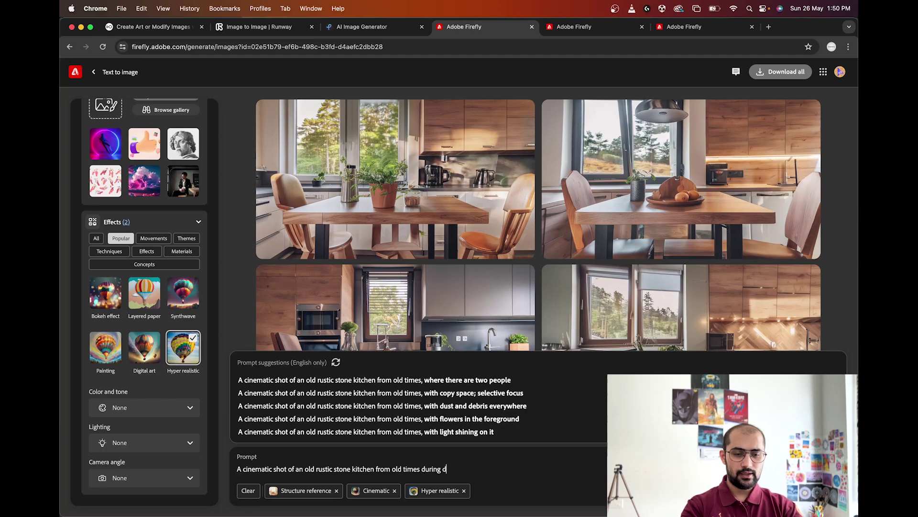
key(BackSpace)
text(night time wi)
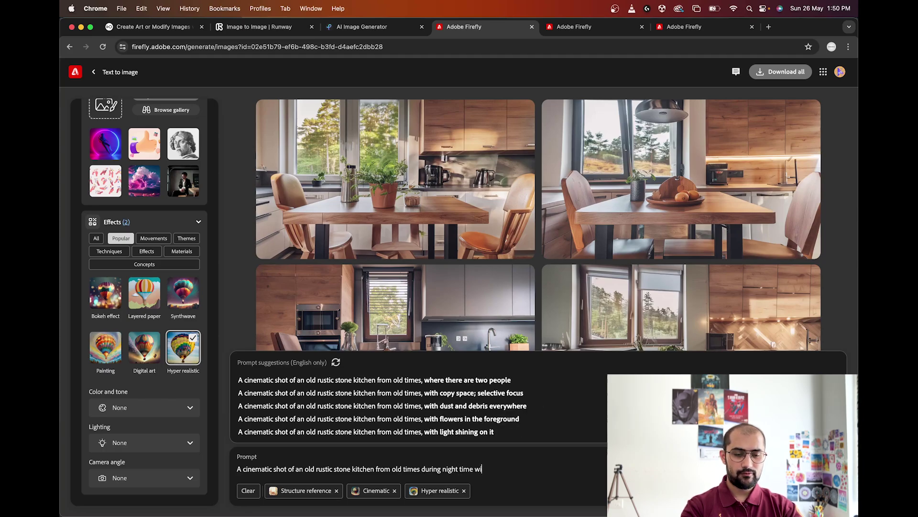
text(th moonlit)
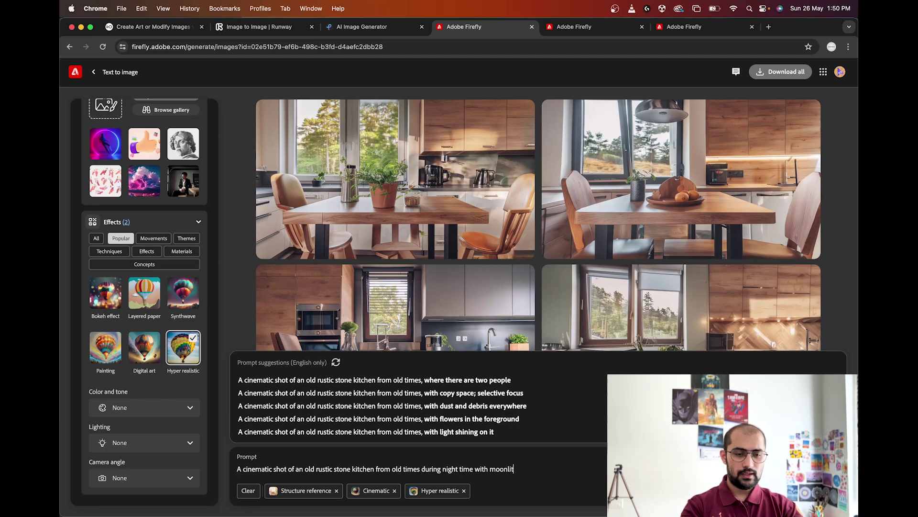
text(e)
text(ght com)
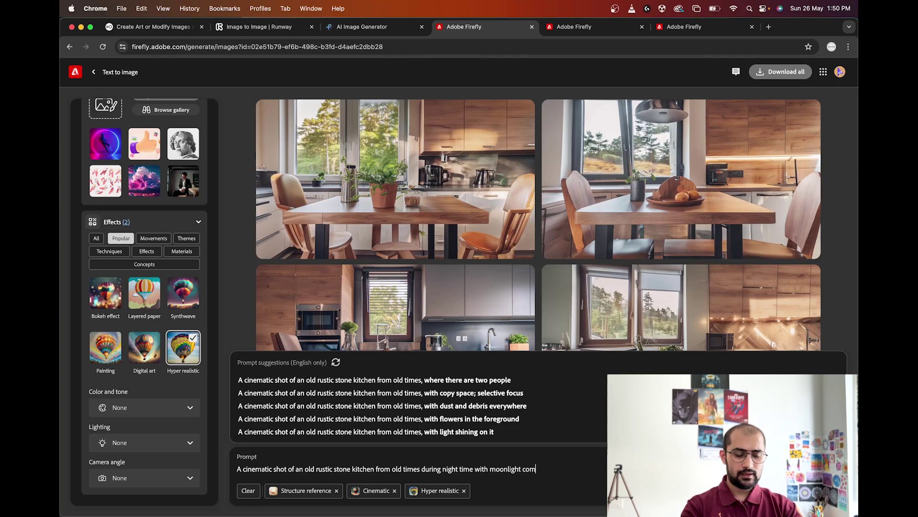
Step: Complete the moonlight description with "entering from the window" and generate the images
key(BackSpace)
key(BackSpace)
key(BackSpace)
text(entering from th)
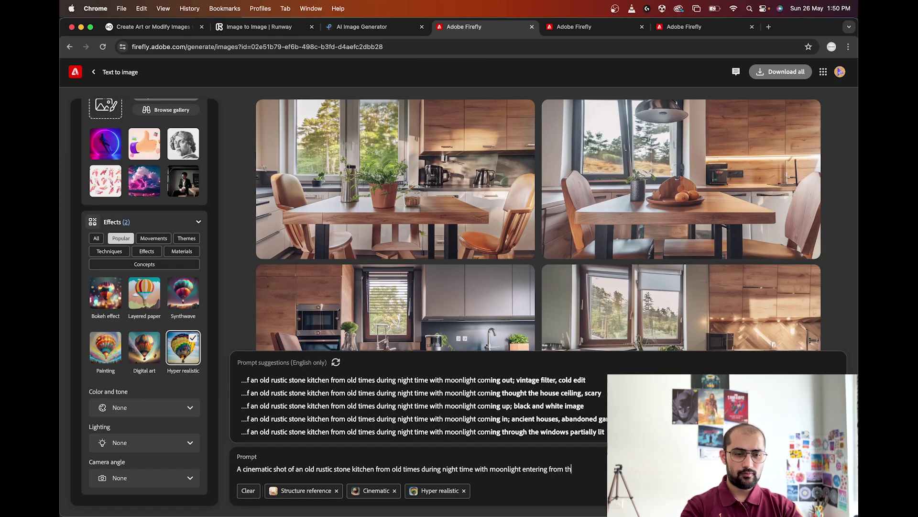
text(e window a)
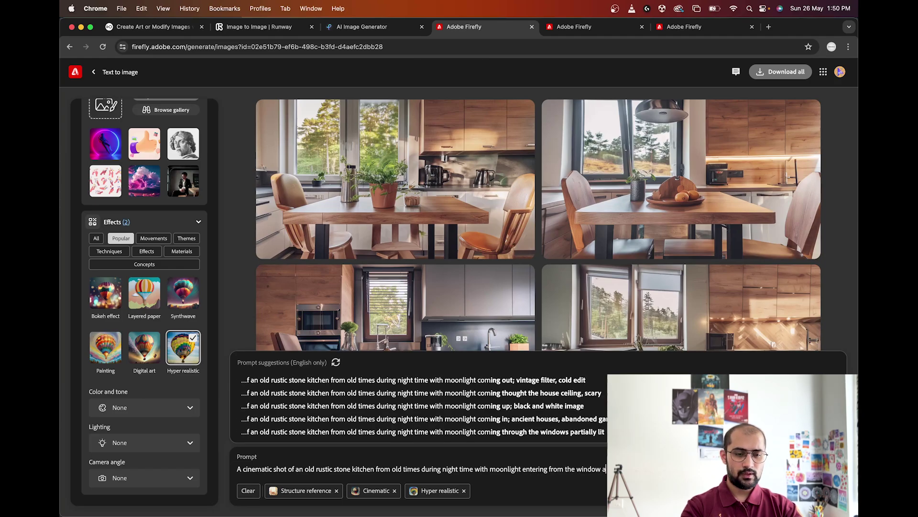
text(r)
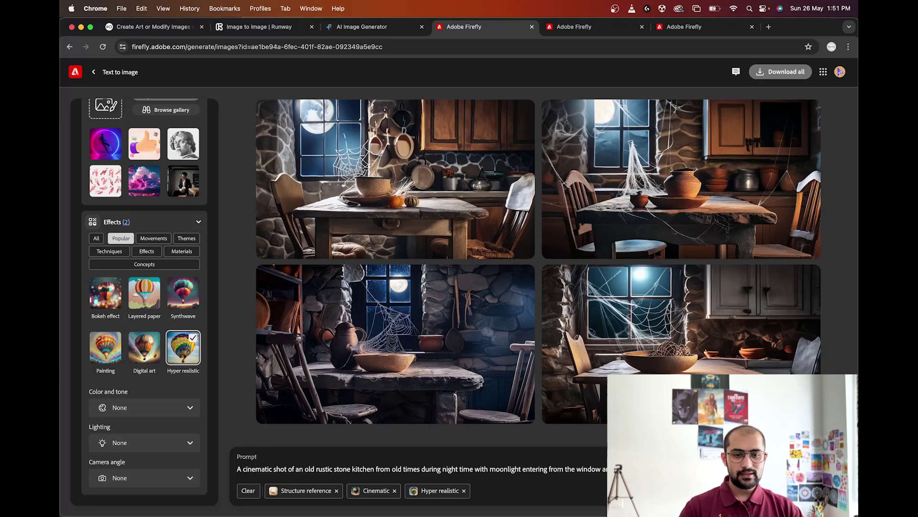
Step: Select the whole prompt, and look at the house artwork in Photoshop before returning to Adobe Firefly
key(super+a)
key(super+Tab)
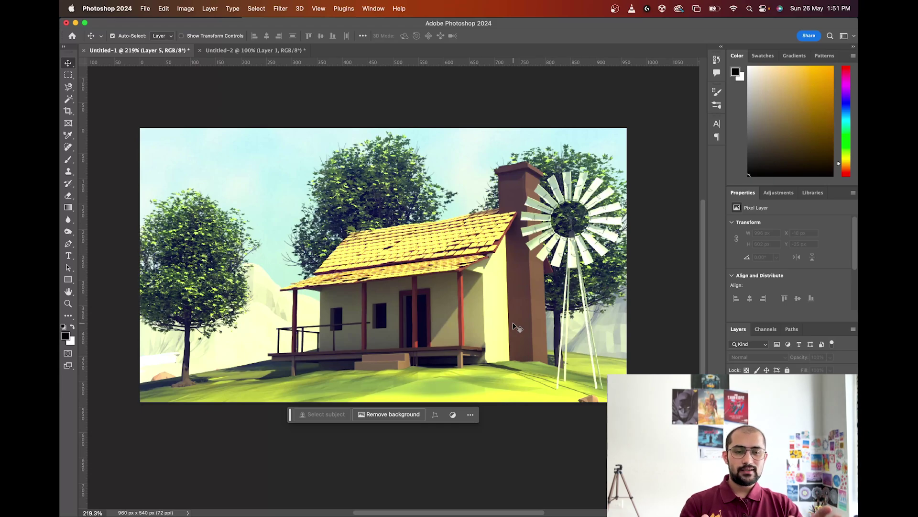
key(super)
key(super+Tab)
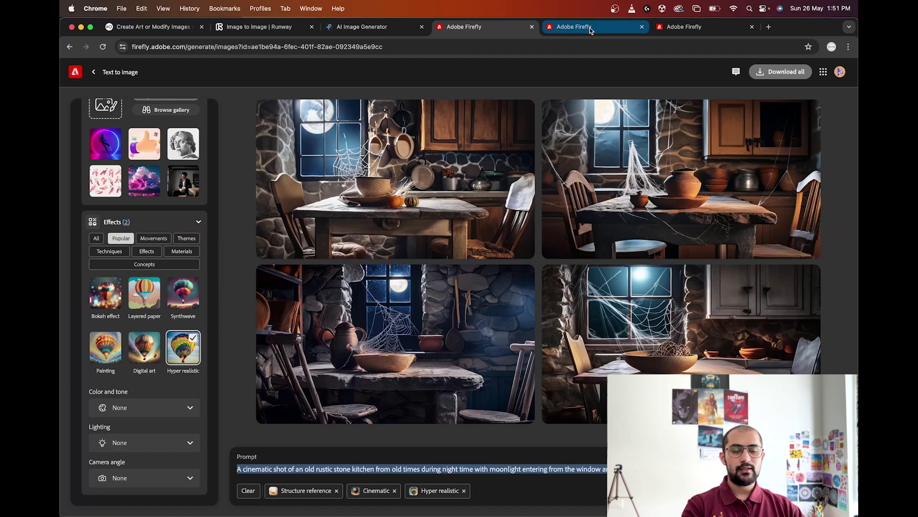
Step: Go to the cottage image generation page and set its aspect ratio to Widescreen (16:9)
click(590, 29)
drag(660, 29, 560, 31)
scroll(125, 194, up, 3)
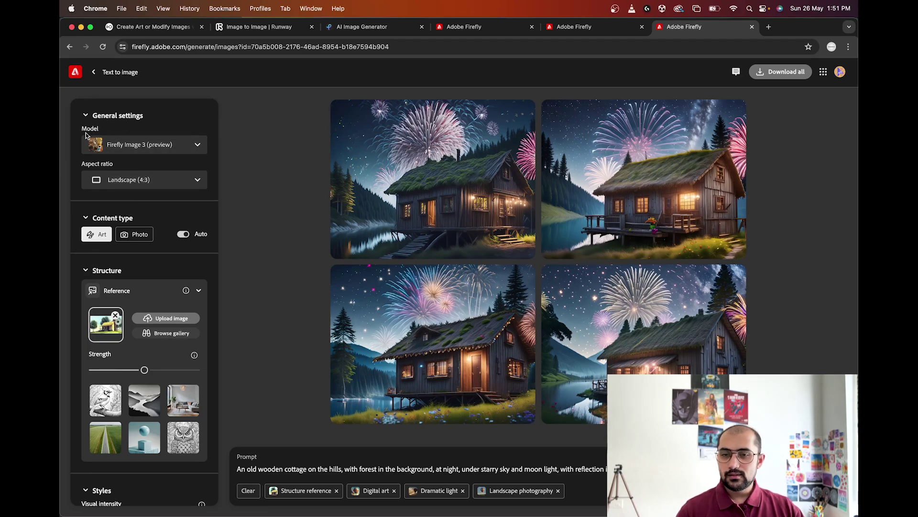
click(174, 178)
click(159, 276)
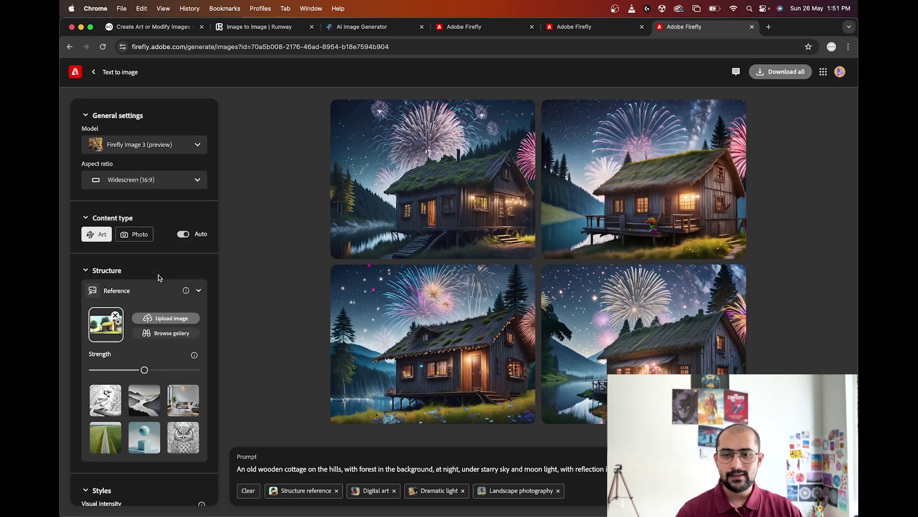
click(183, 235)
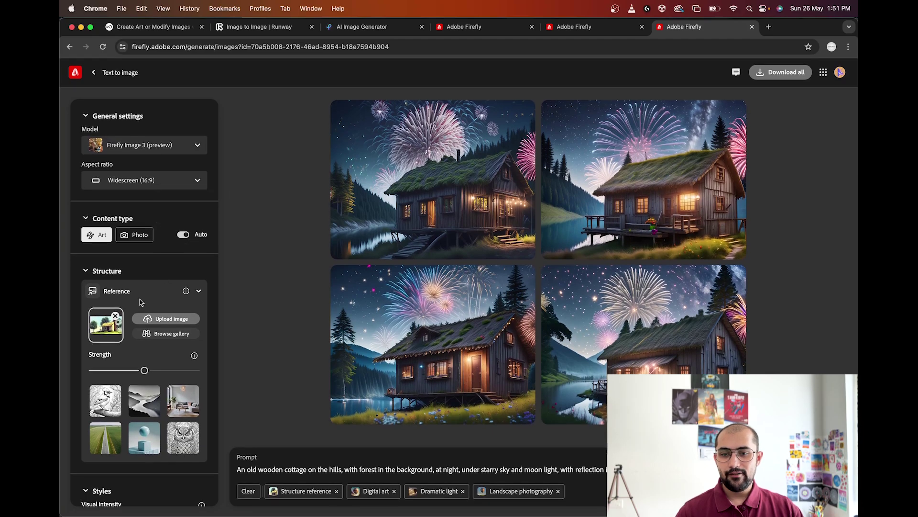
Step: Replace the Digital art effect with Hyper realistic and generate the cottage images
scroll(135, 332, down, 1)
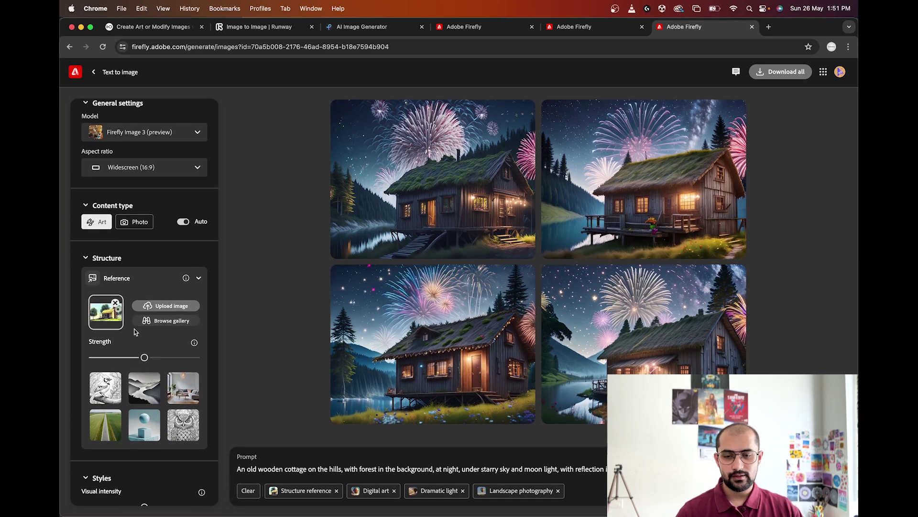
scroll(135, 332, down, 10)
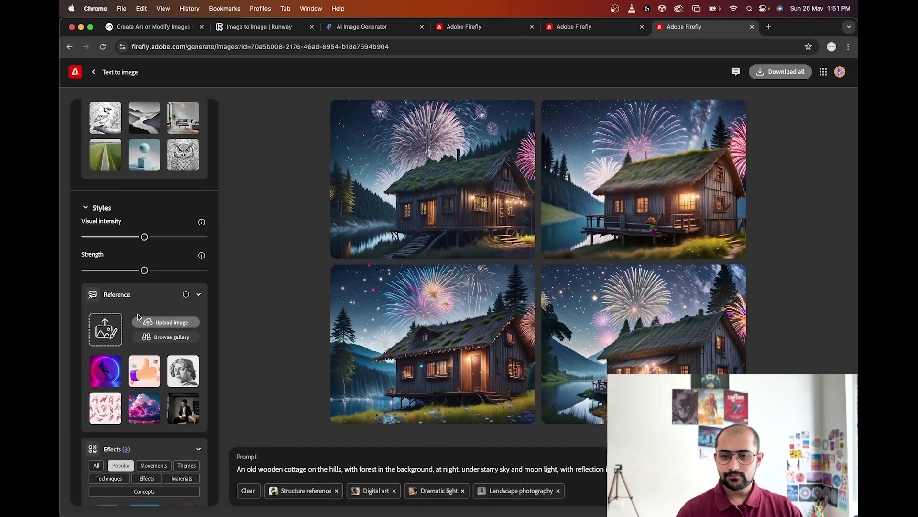
scroll(137, 313, down, 8)
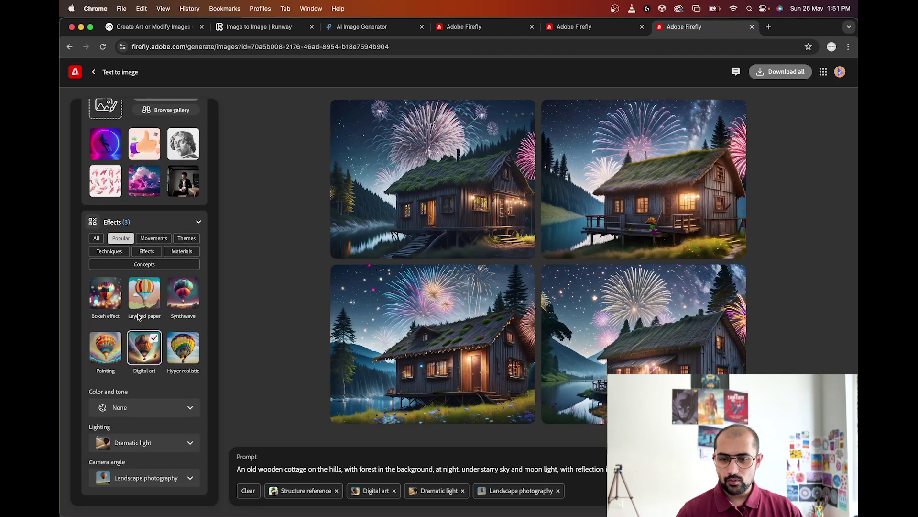
click(143, 346)
click(172, 347)
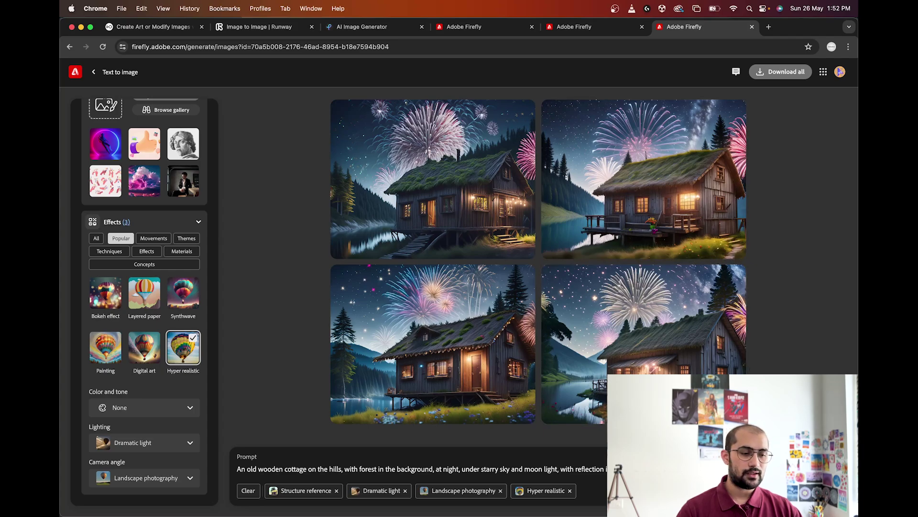
key(Return)
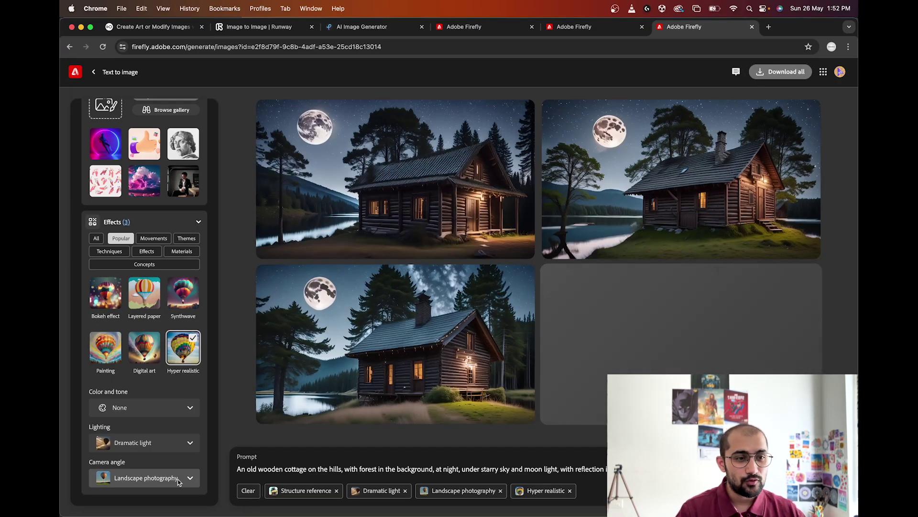
Step: Replace "wooden" in the cottage prompt with "stone and brick"
double_click(278, 469)
text(sto)
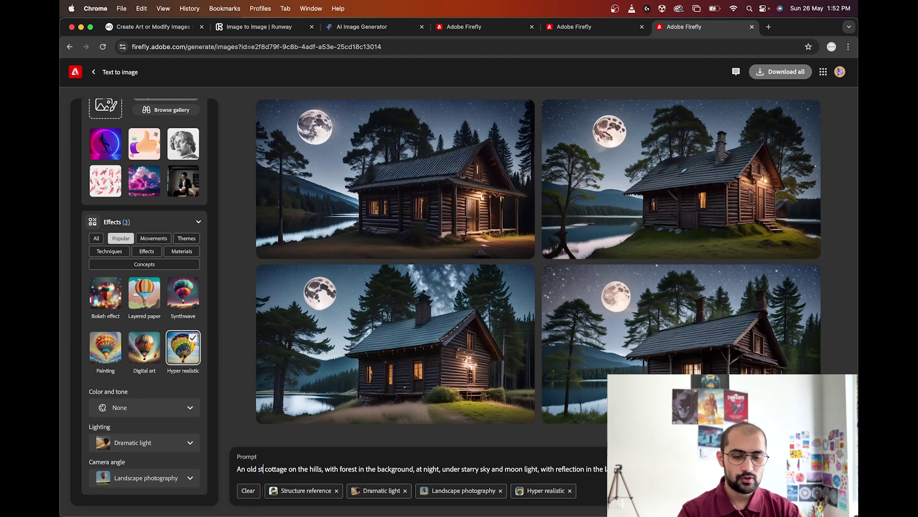
text(ne and brick)
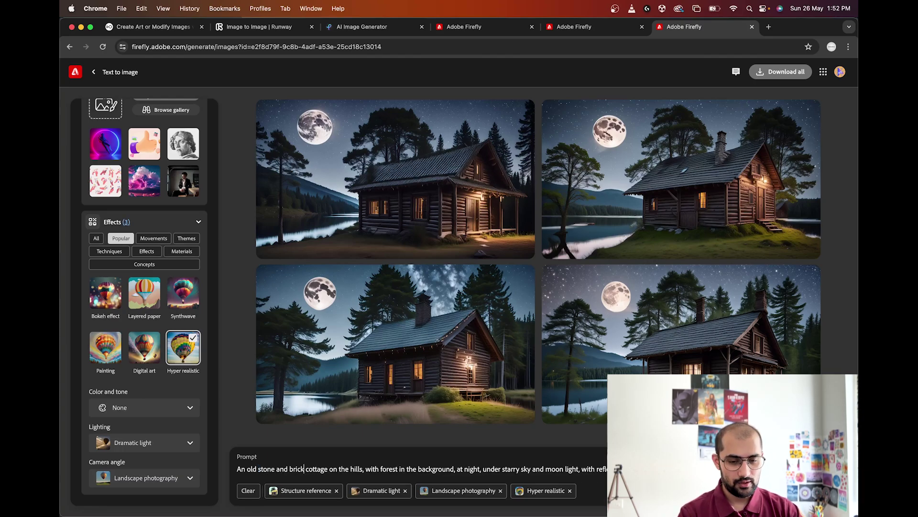
Step: Replace "forest in the background" in the prompt with "mountain range in the background and"
click(349, 468)
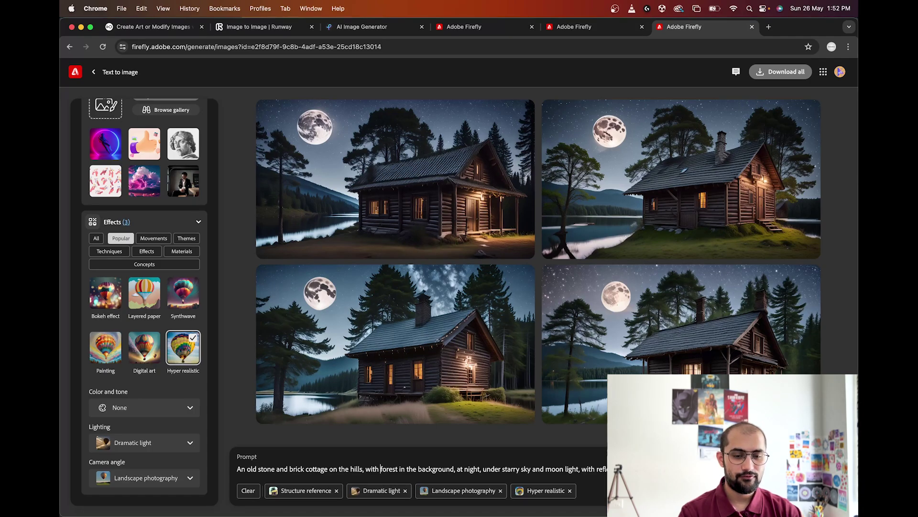
key(shift+alt+Right)
key(shift+alt+Right)
key(shift+alt+Right)
key(shift+alt+Right)
key(shift+Right)
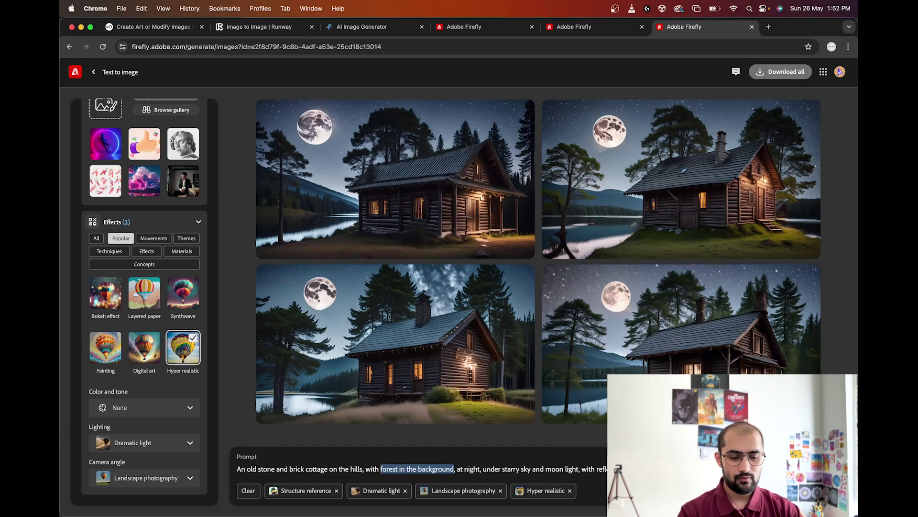
text(mountain range)
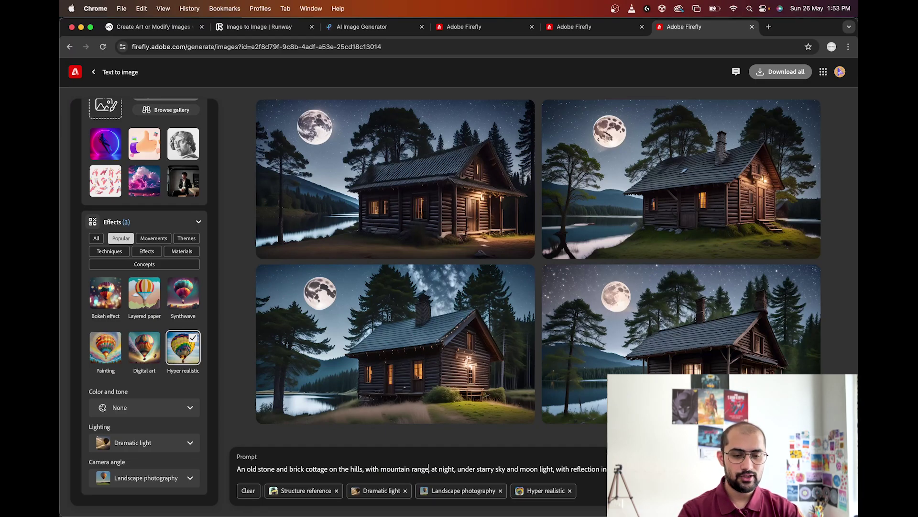
text( in the back )
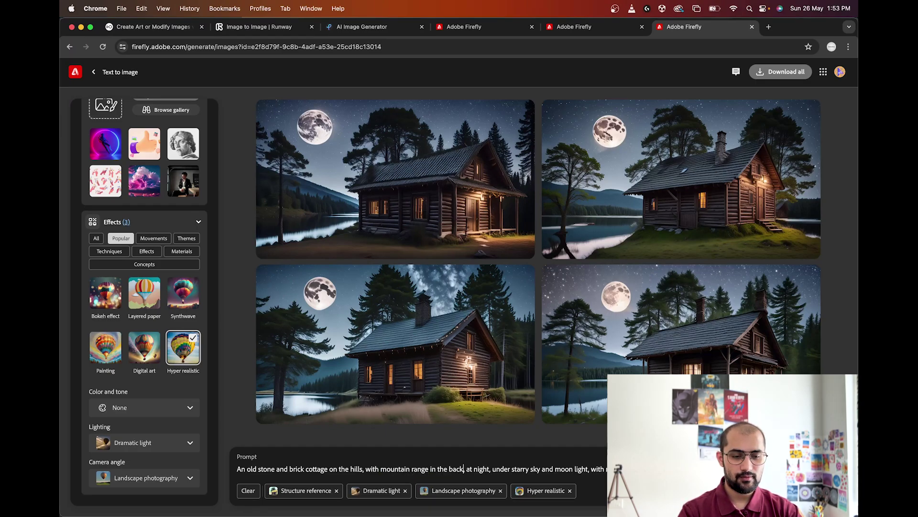
text(gr)
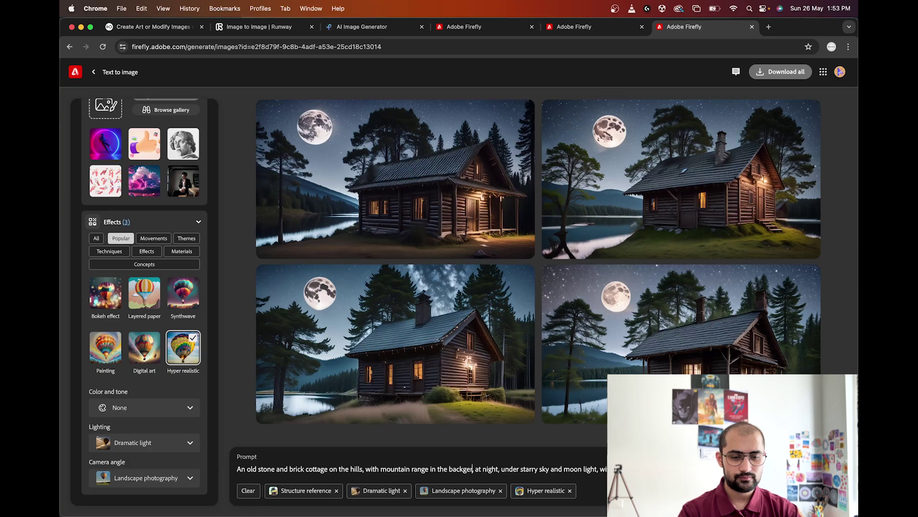
text(ound and ,)
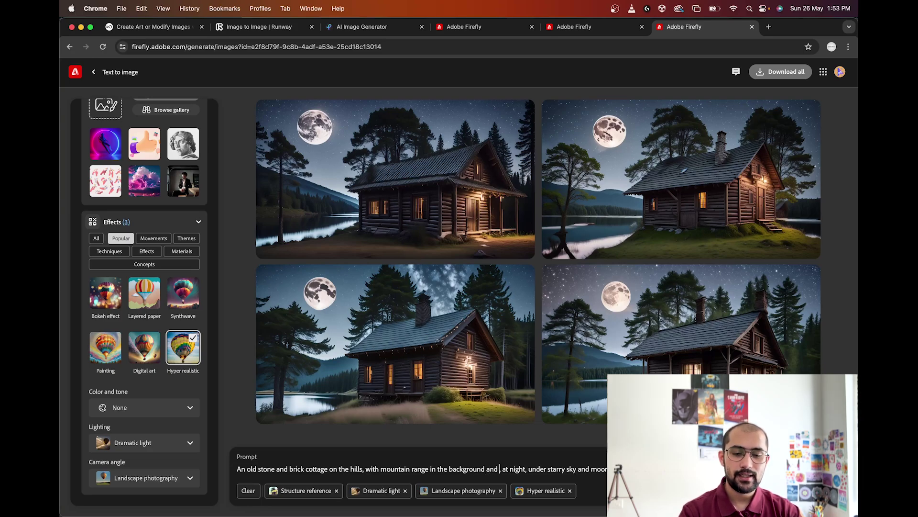
Step: Continue the prompt after "background and" with "some rocks in the foreground," and generate the images
text( some sro)
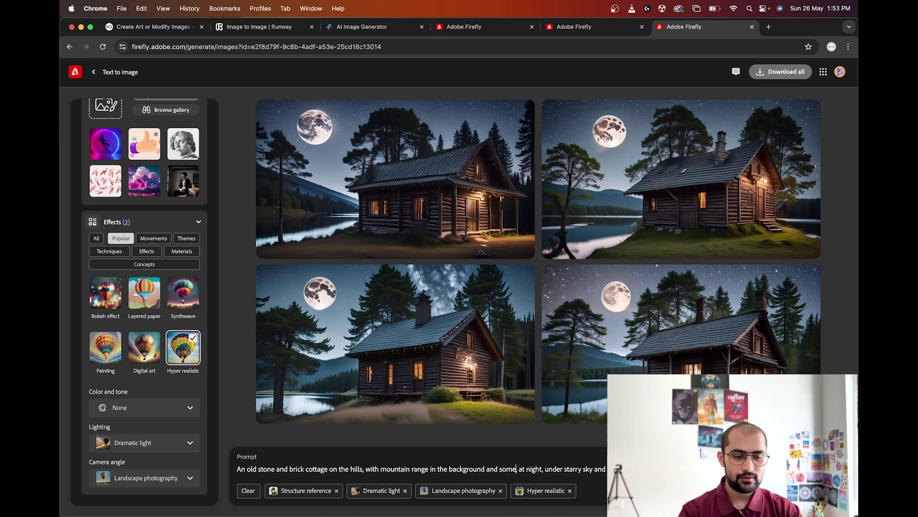
key(BackSpace)
key(BackSpace)
key(BackSpace)
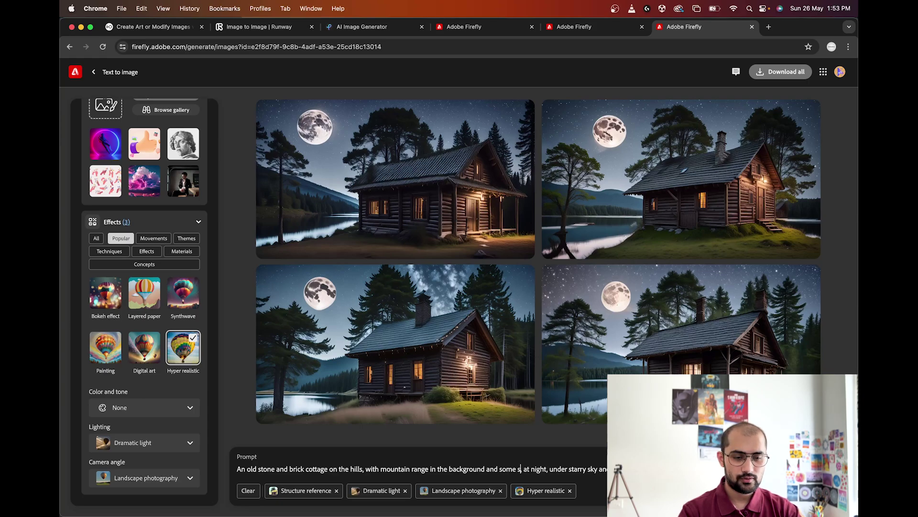
text(rocks in)
text( the foregro)
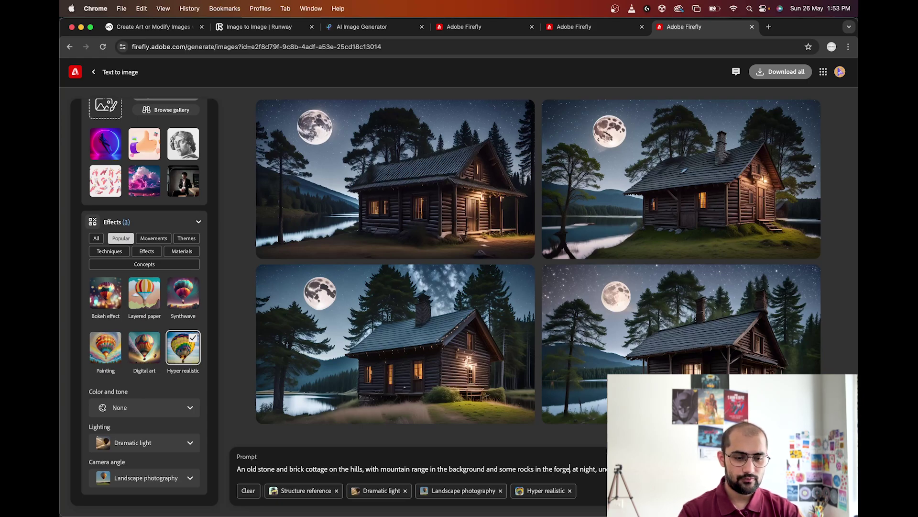
text(und,)
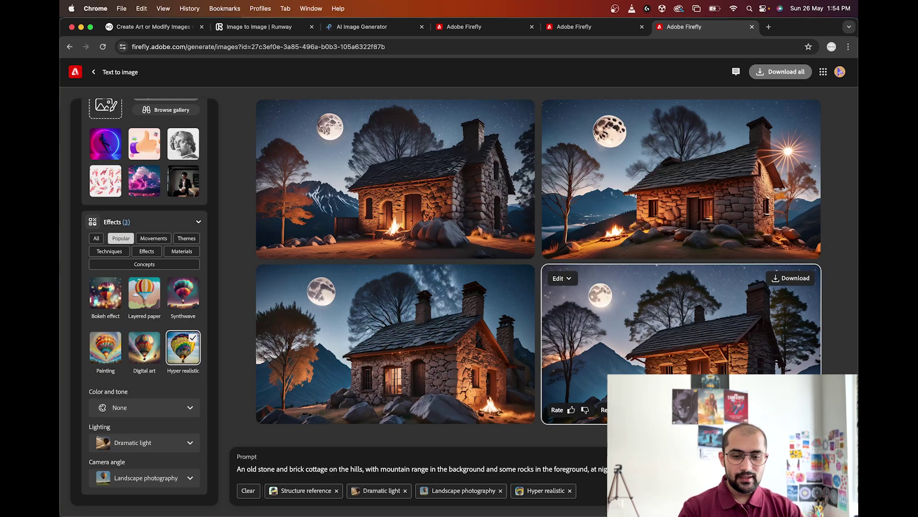
Step: Replace the prompt's ending from "at night" onward with a time description starting with "during"
click(258, 469)
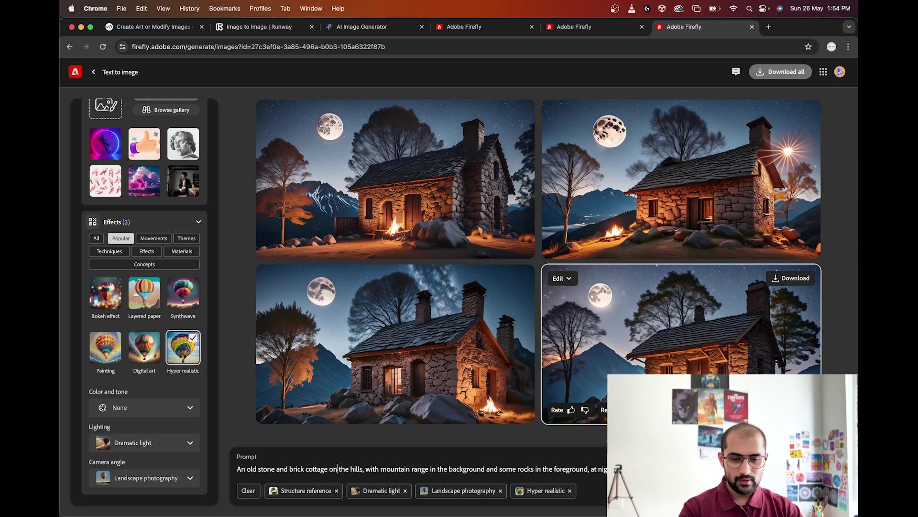
key(alt+Right)
key(alt+Right)
key(alt+Right)
key(alt+Right)
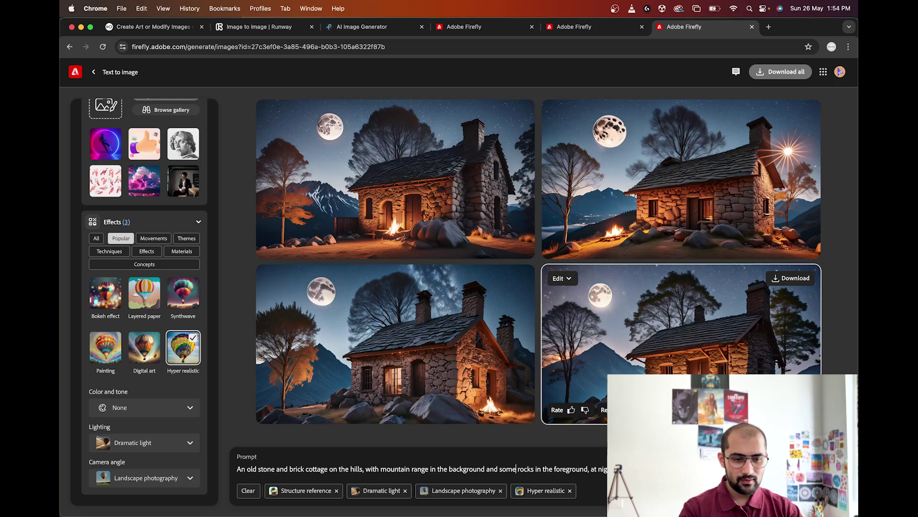
key(shift+End)
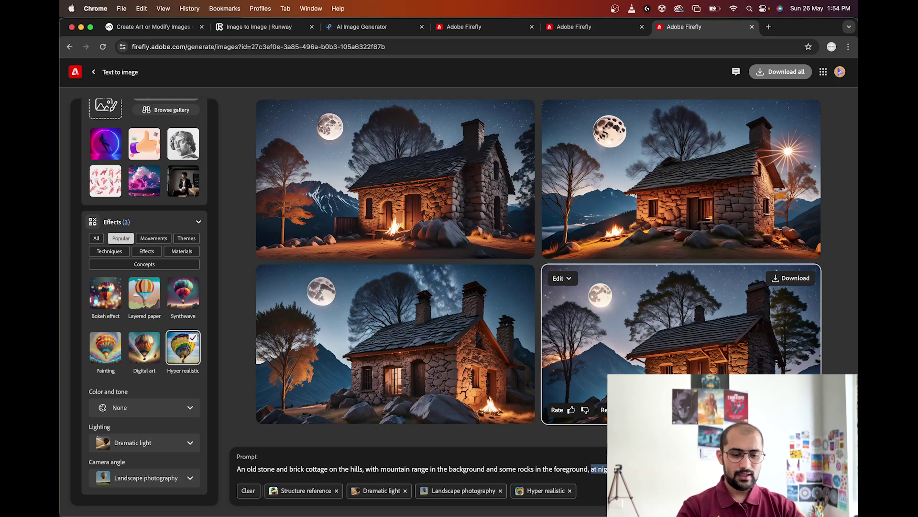
text(ururin)
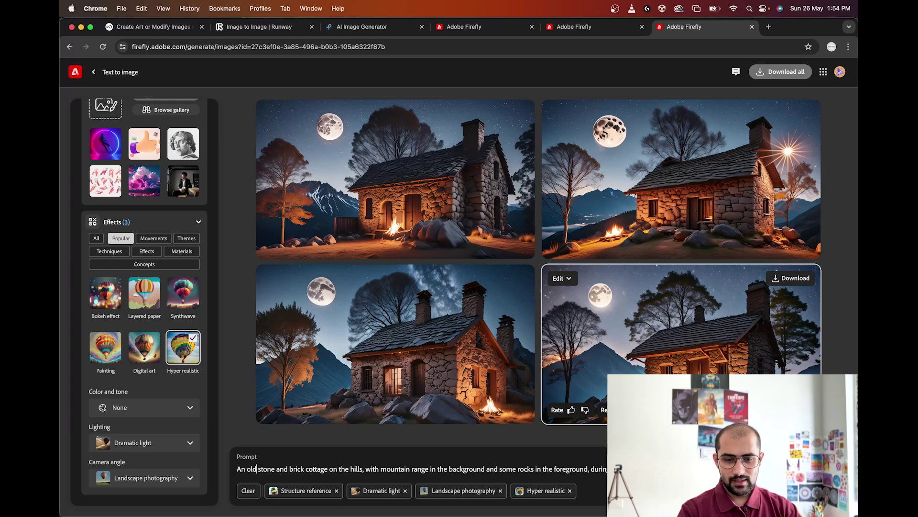
click(364, 469)
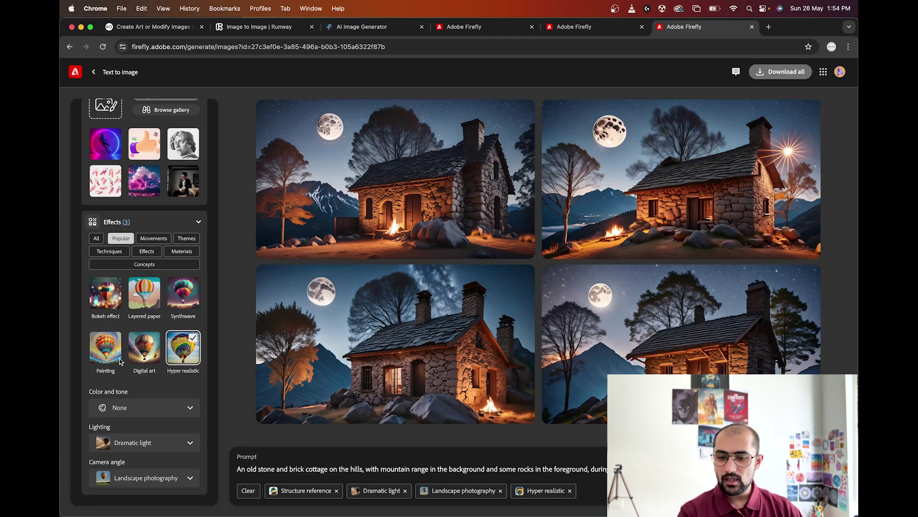
Step: Set the lighting to None and select the Digital art effect for the stone cottage
click(166, 434)
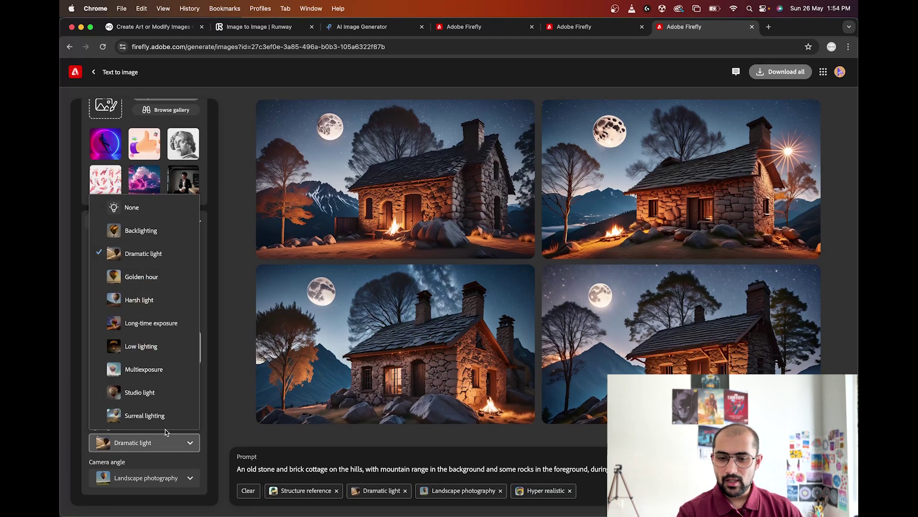
click(135, 210)
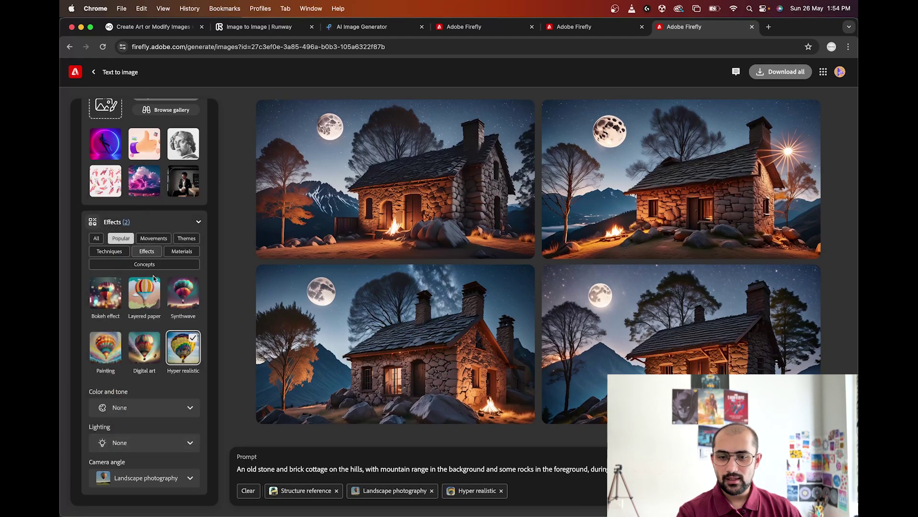
click(152, 353)
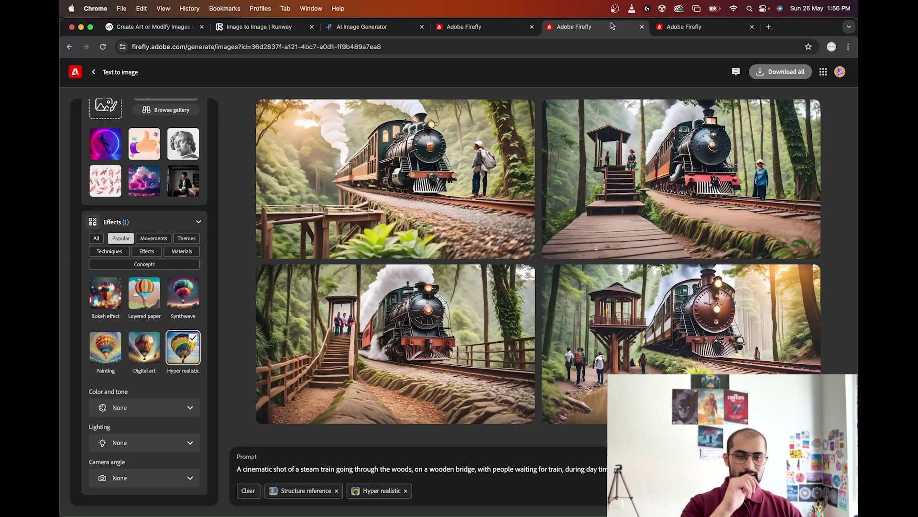
Step: Switch to Unity to look at the 3D train scene, and return to Adobe Firefly in Chrome
key(super+Tab)
key(super+Tab)
key(super+Tab)
key(super+Tab)
key(super+Tab)
key(super+Tab)
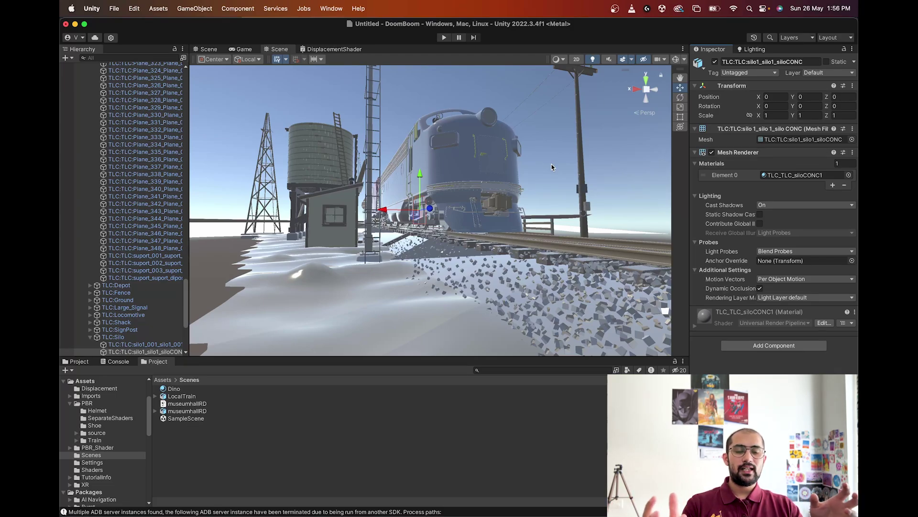
key(super+Tab)
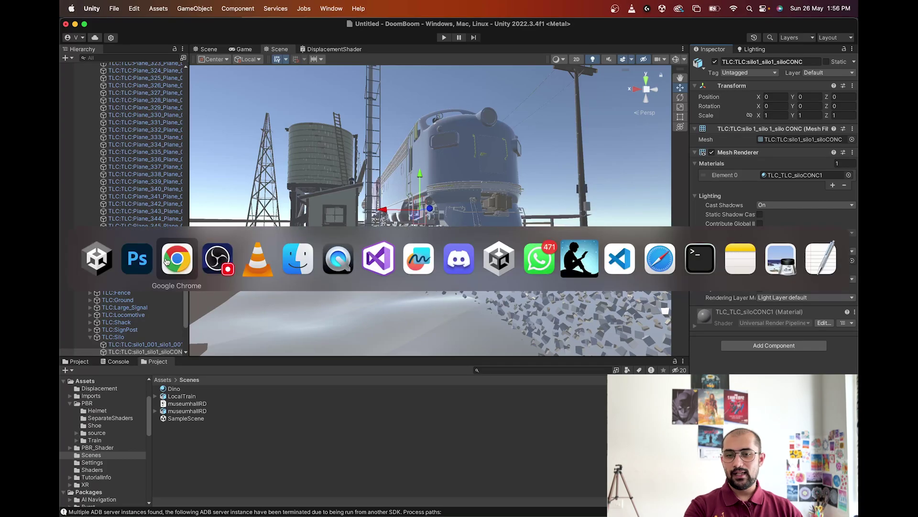
Step: Upload train.jpg from the References folder as the structure reference for the steam train images
scroll(157, 246, up, 10)
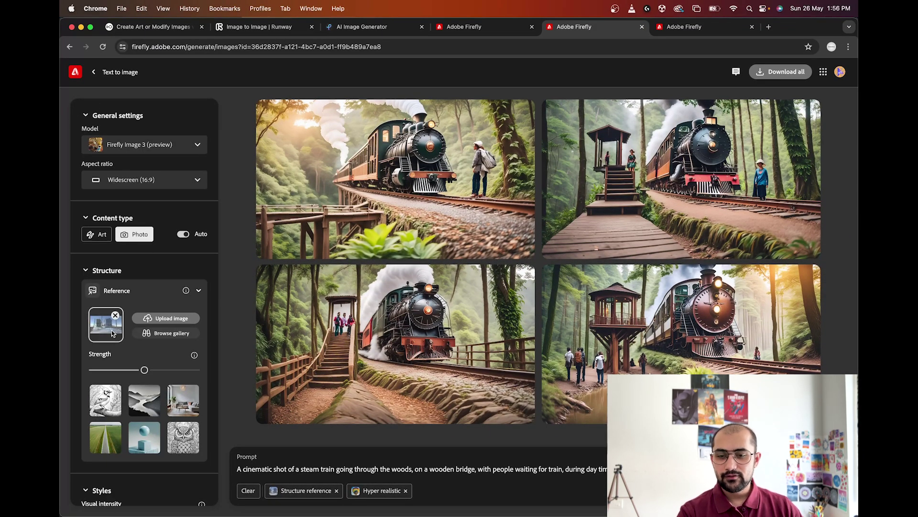
click(113, 335)
click(385, 254)
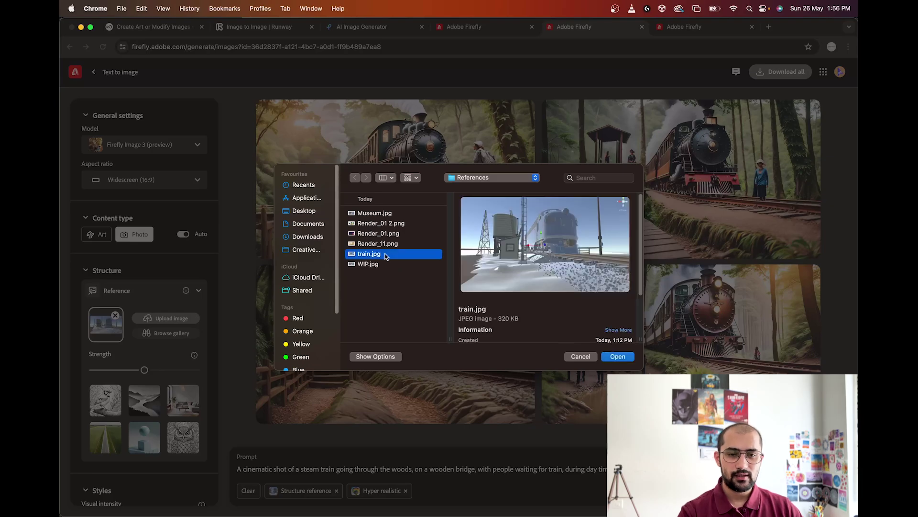
click(618, 356)
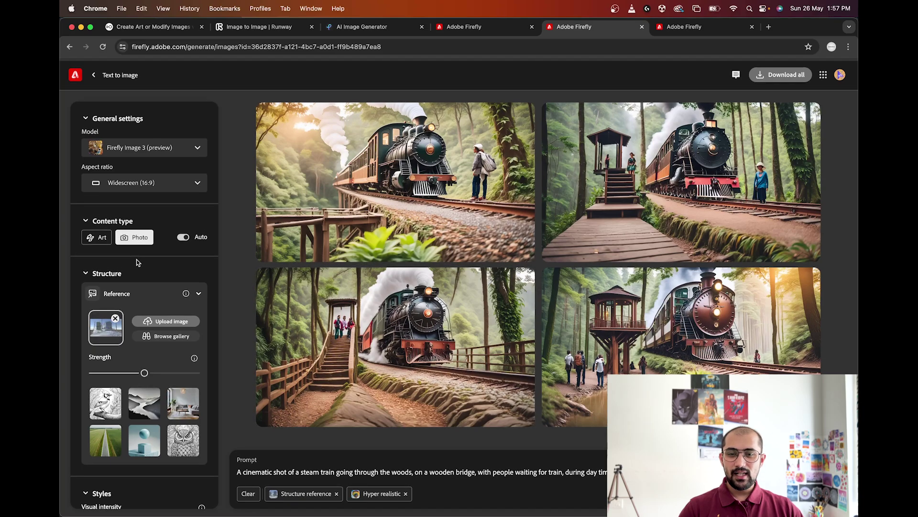
Step: Examine the effect settings and the wording of the steam train prompt
scroll(143, 259, down, 6)
scroll(152, 259, down, 5)
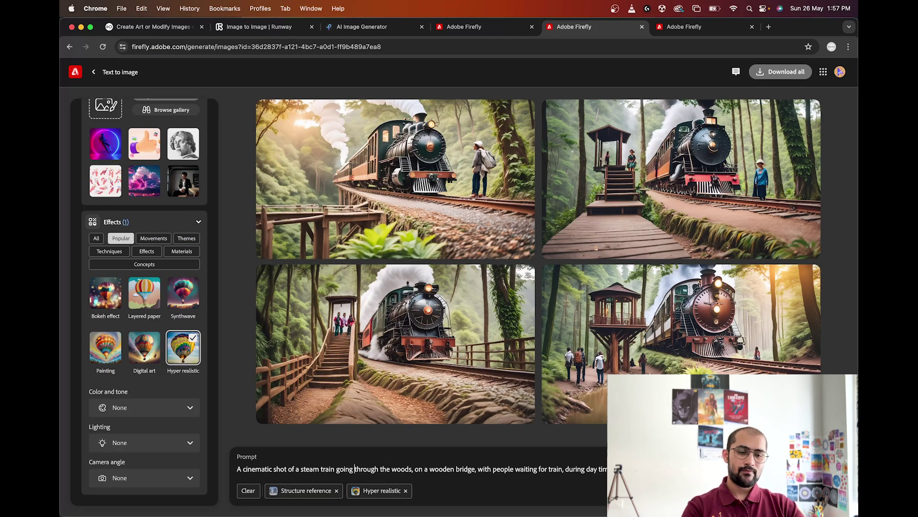
drag(354, 468, 621, 469)
click(390, 468)
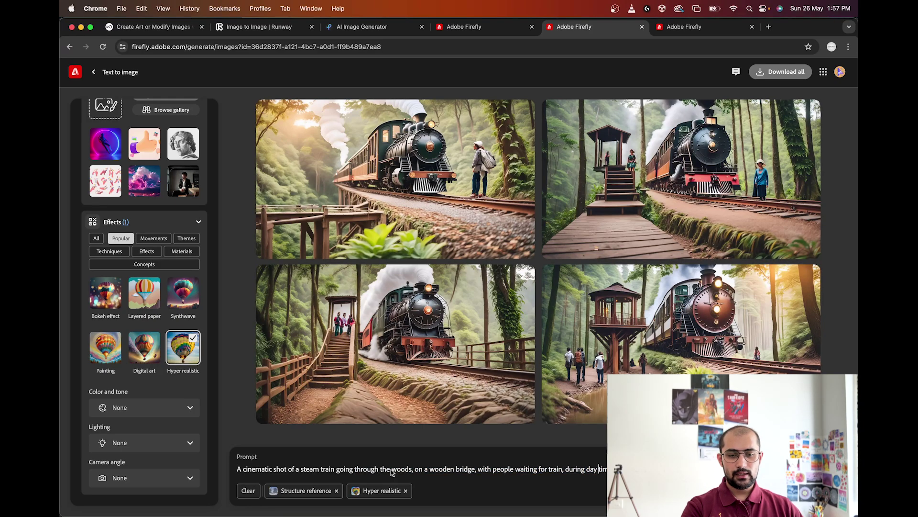
Step: Replace the steam train prompt's ending so that it reads "A cinematic shot of a steam train going through the mountains"
key(shift+super+Right)
text(mountain)
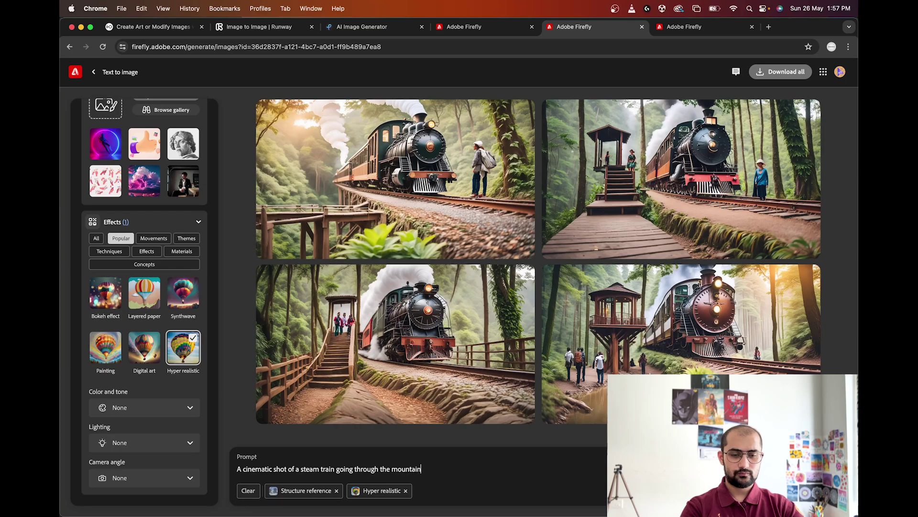
text(s with a)
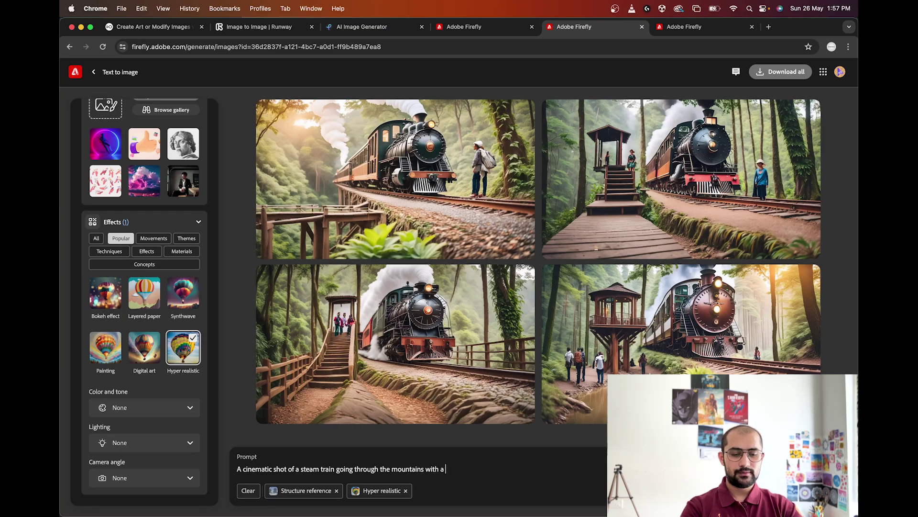
key(BackSpace)
key(BackSpace)
key(BackSpace)
key(BackSpace)
key(BackSpace)
key(BackSpace)
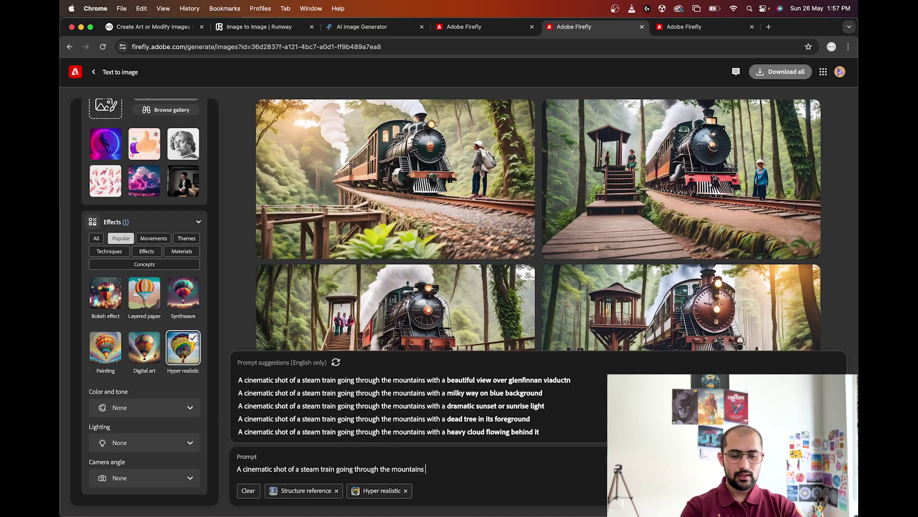
Step: Extend the prompt with "during rainy seasons with mist and fog and heavy strobe light" and generate the images
text(during rains)
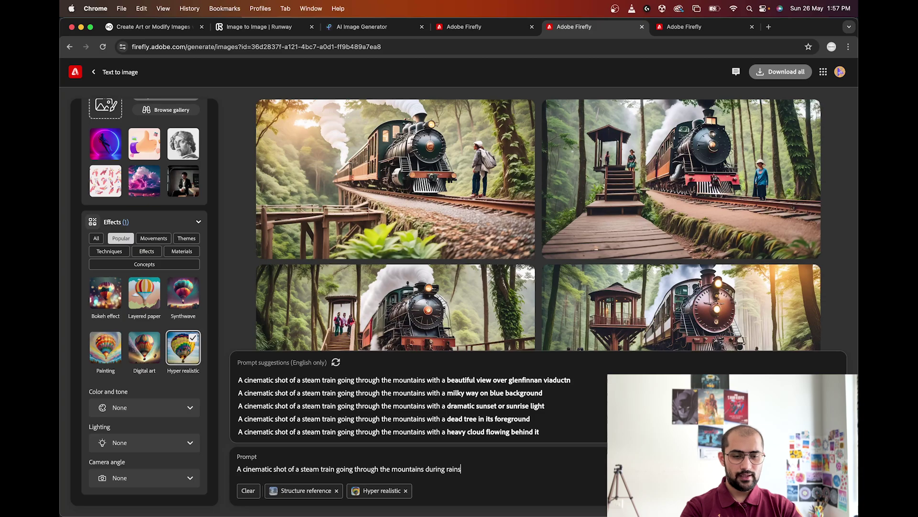
text( sea)
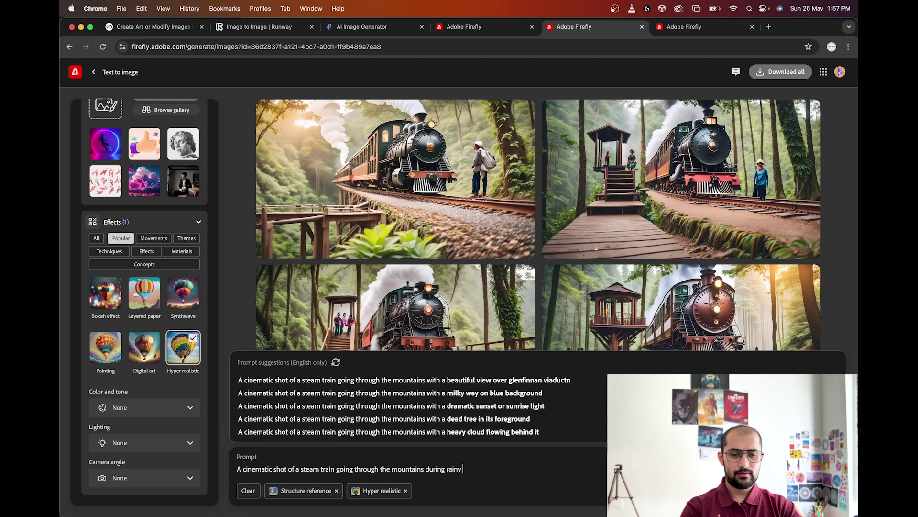
text(sons with mist and f)
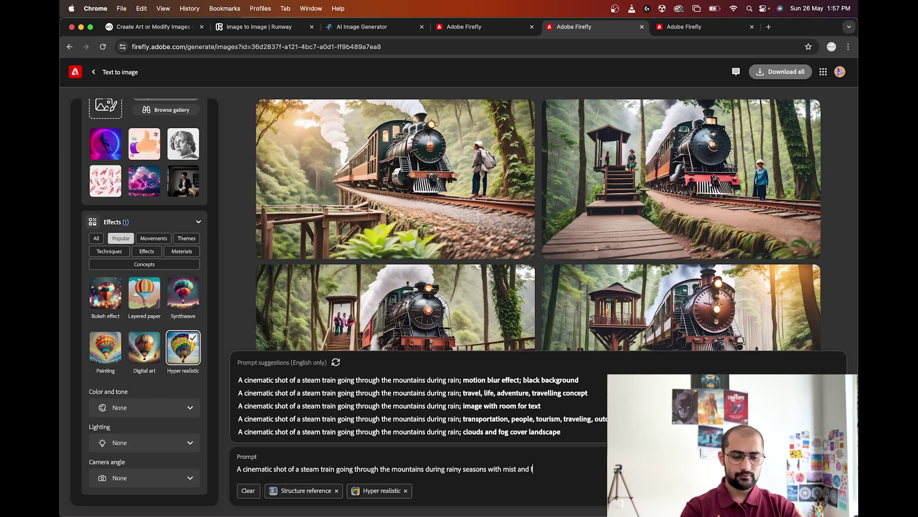
text(og and heavy)
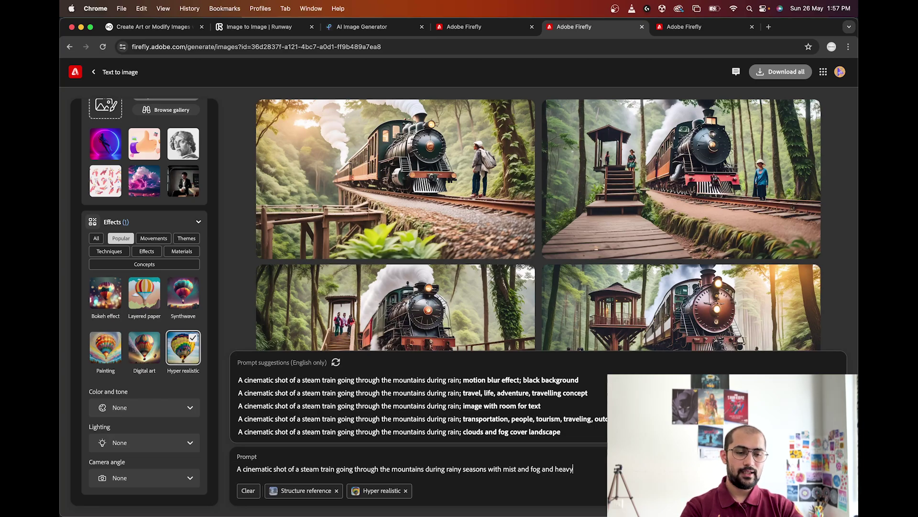
text( strobe ligh)
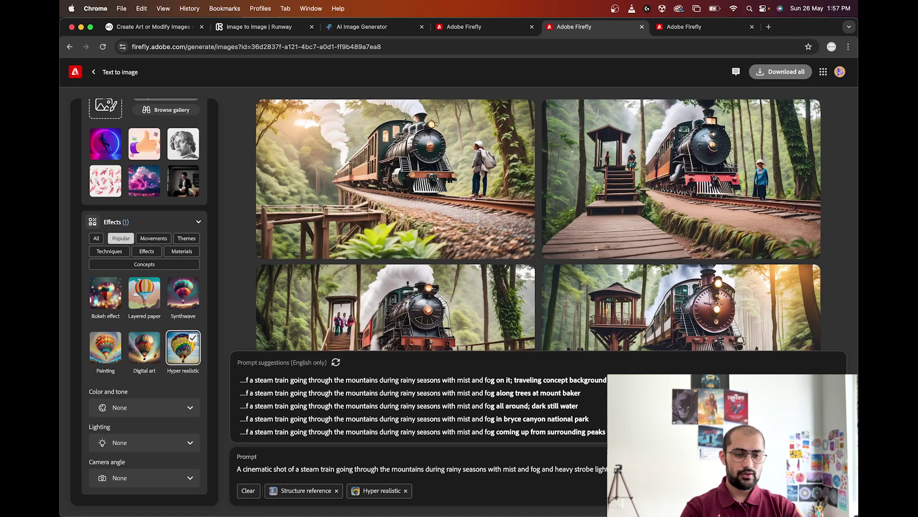
key(Return)
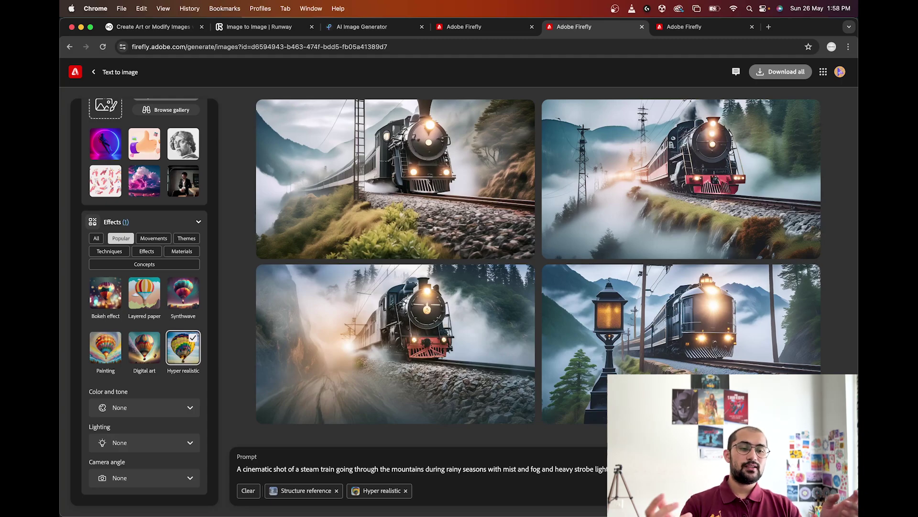
Step: Switch to Unity to compare the 3D train scene with the generated images, and return to Adobe Firefly in Chrome
key(super+Tab)
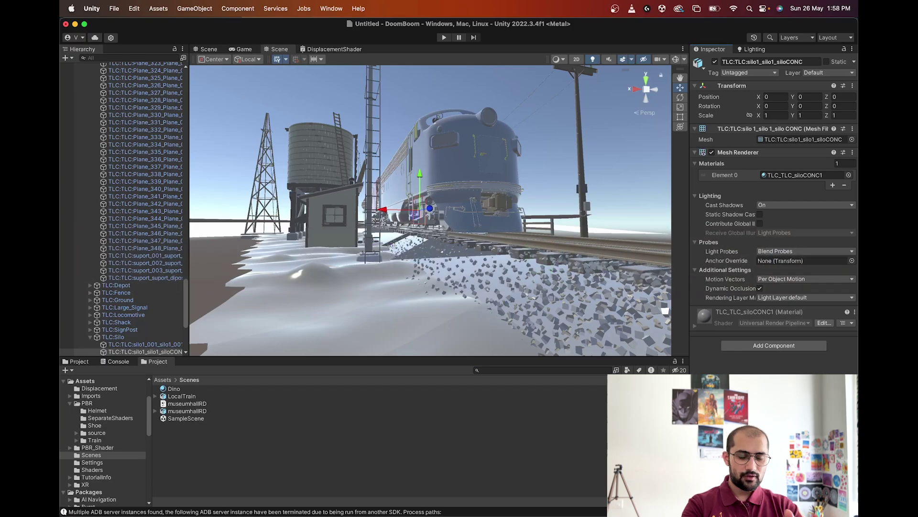
key(super+Tab)
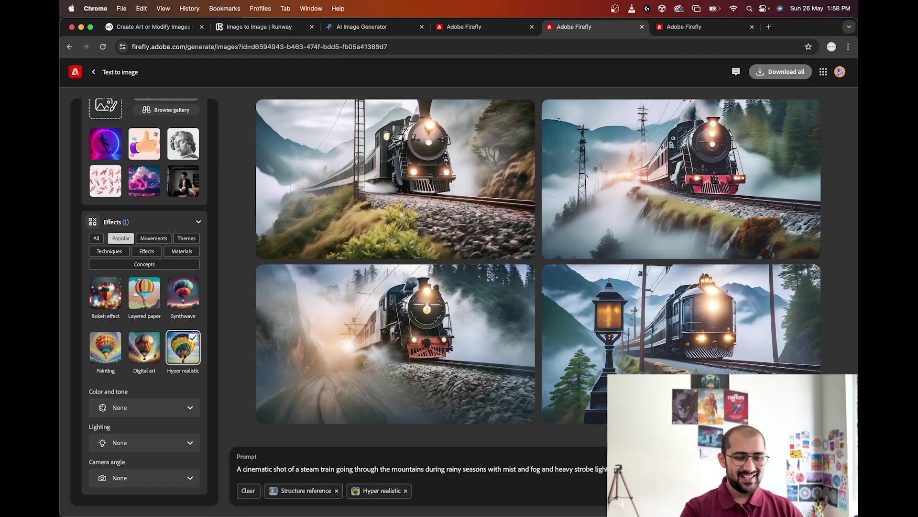
Step: Swap the Hyper realistic effect for Digital art and rewrite the prompt as "A cinematic shot of a train going through the woods,"
key(super+a)
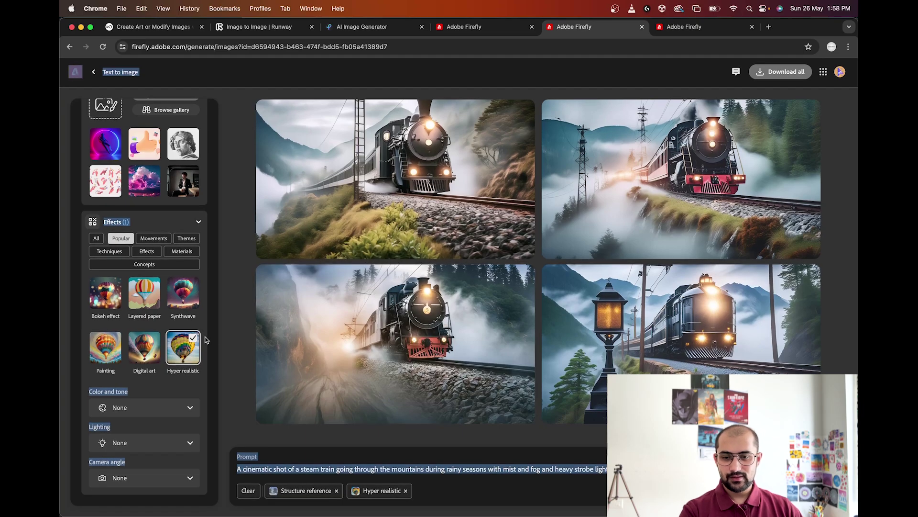
click(144, 347)
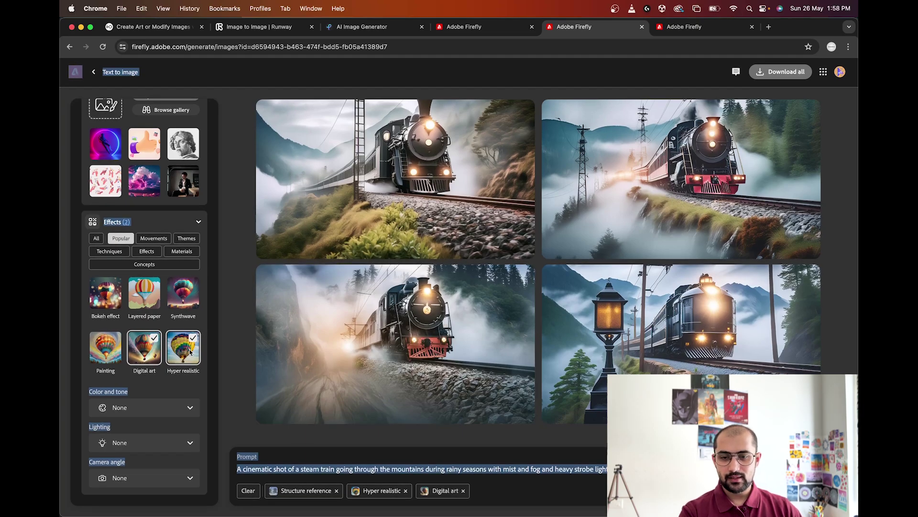
click(478, 469)
key(super+a)
text(A)
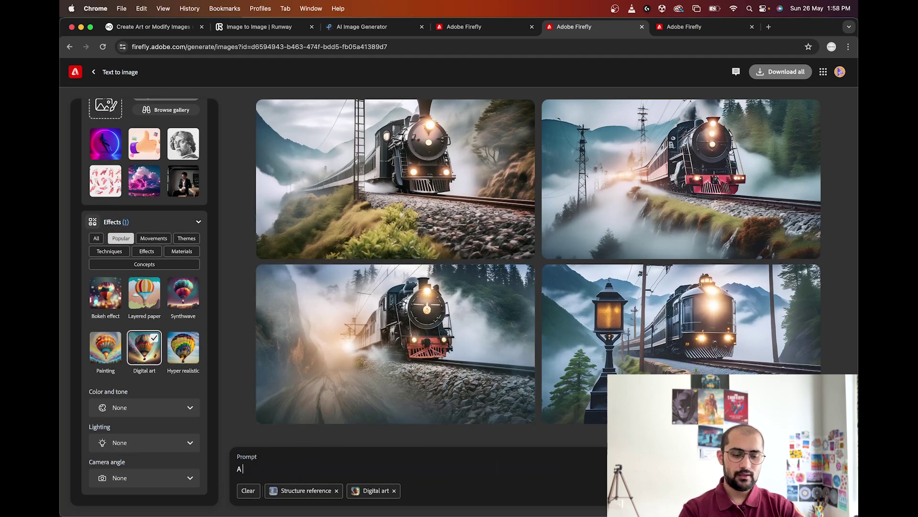
text( cinematic shot)
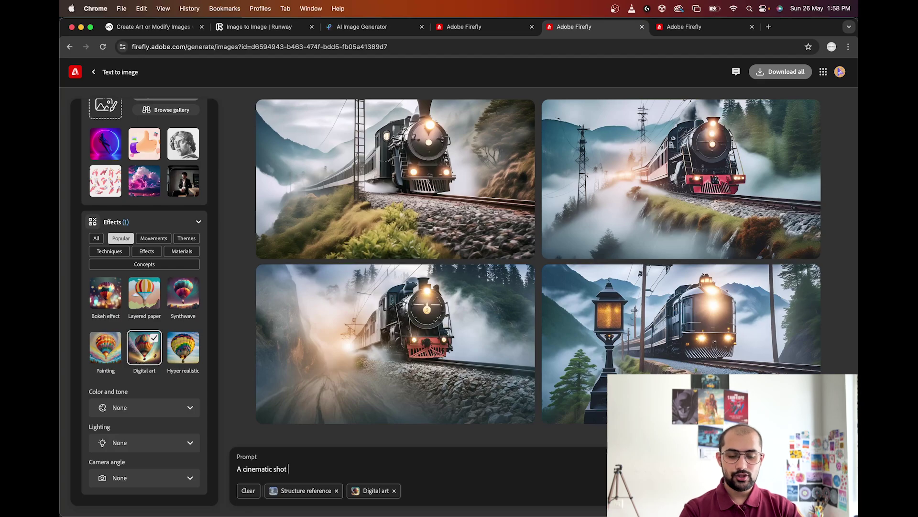
text( of a train)
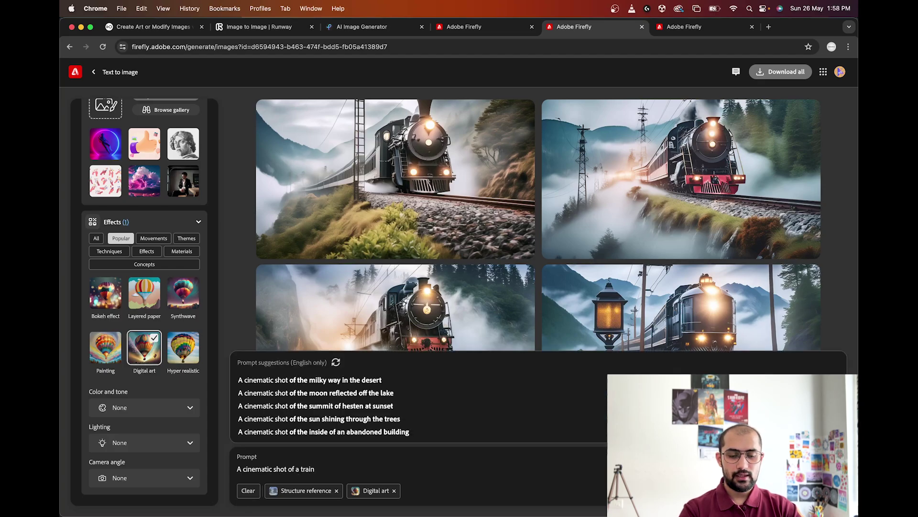
text( going through the )
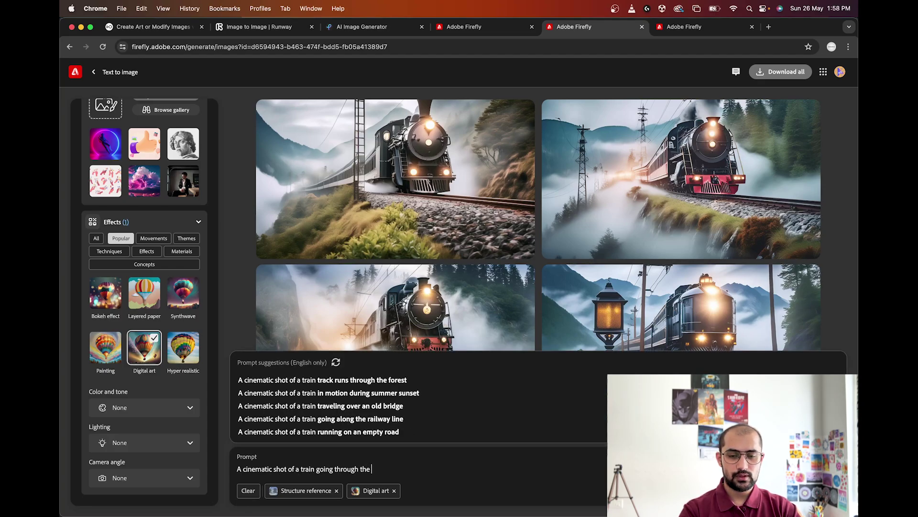
text(woods,)
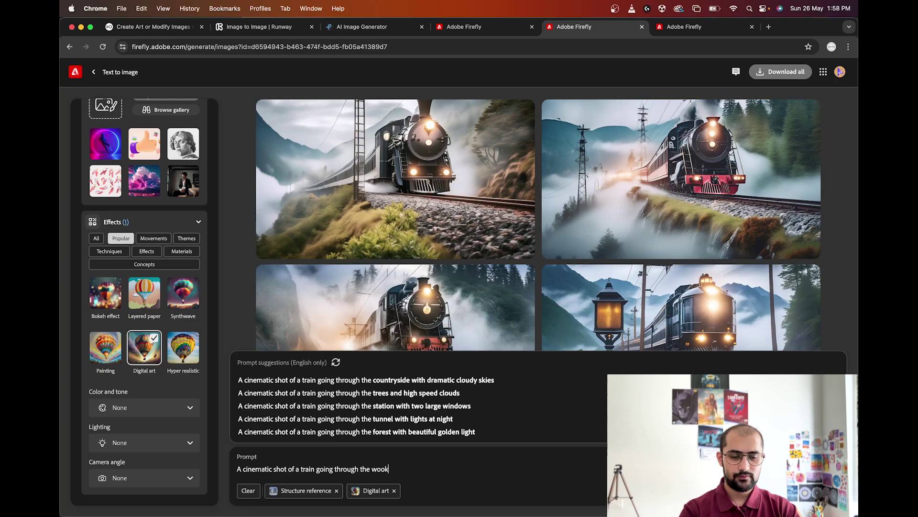
Step: Continue the train prompt with "during night time, with heavy rain fall"
text( with)
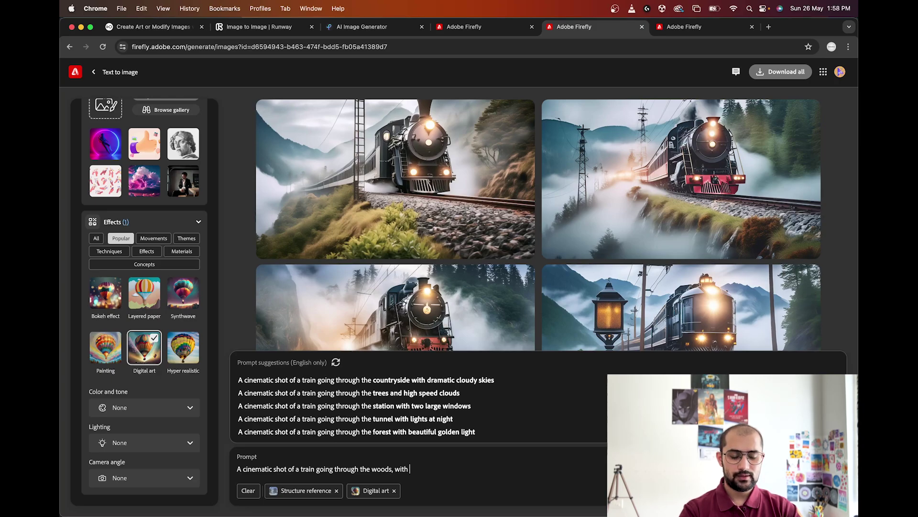
key(BackSpace)
key(BackSpace)
key(BackSpace)
key(BackSpace)
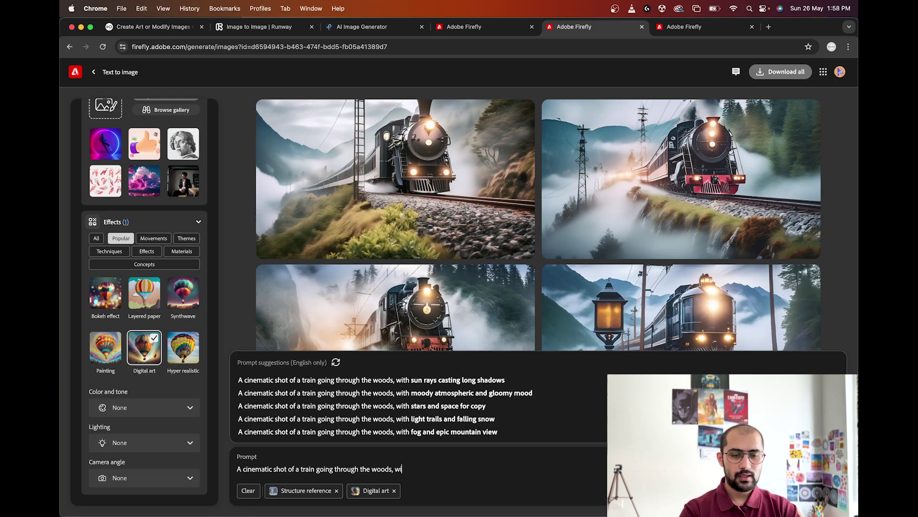
text(duin)
key(BackSpace)
key(BackSpace)
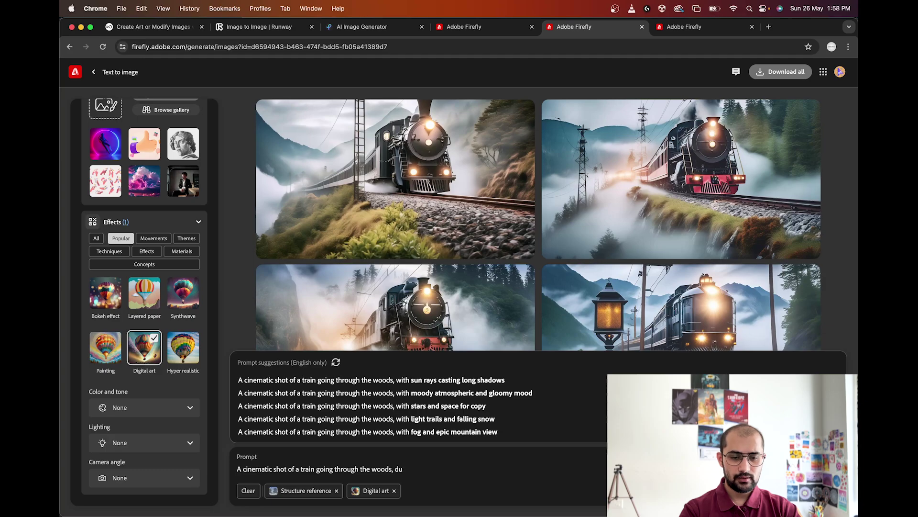
text(ring night time, )
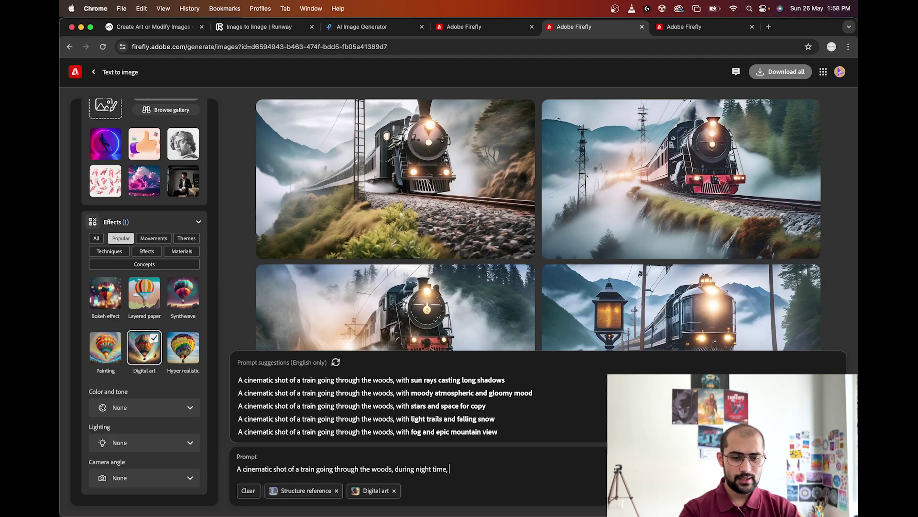
text(with heavy rra)
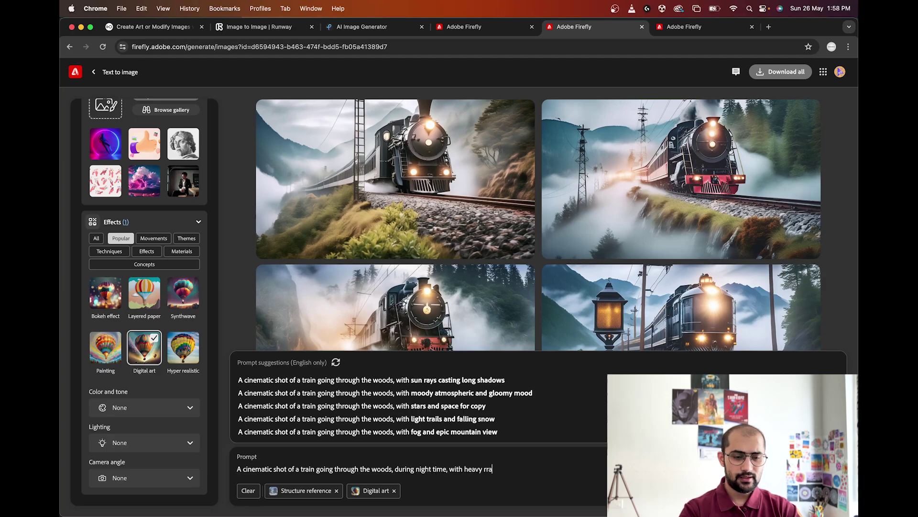
text(iain f)
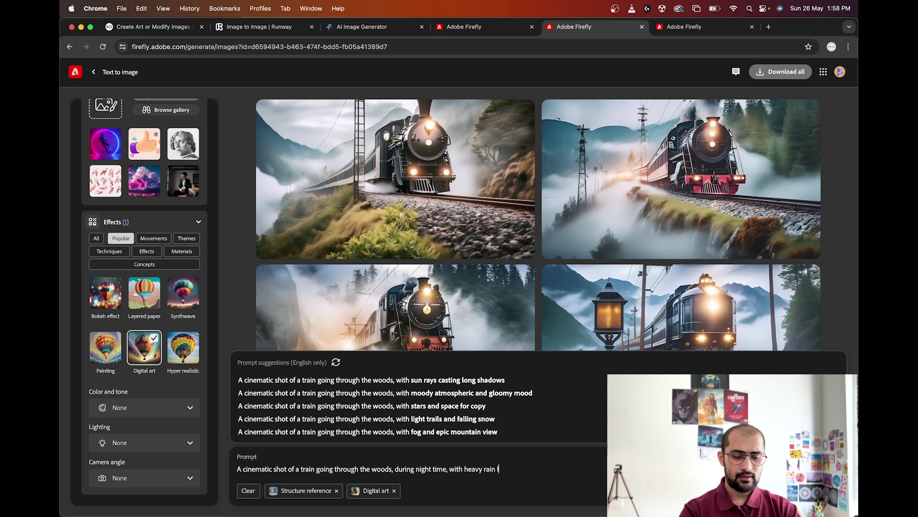
text(all)
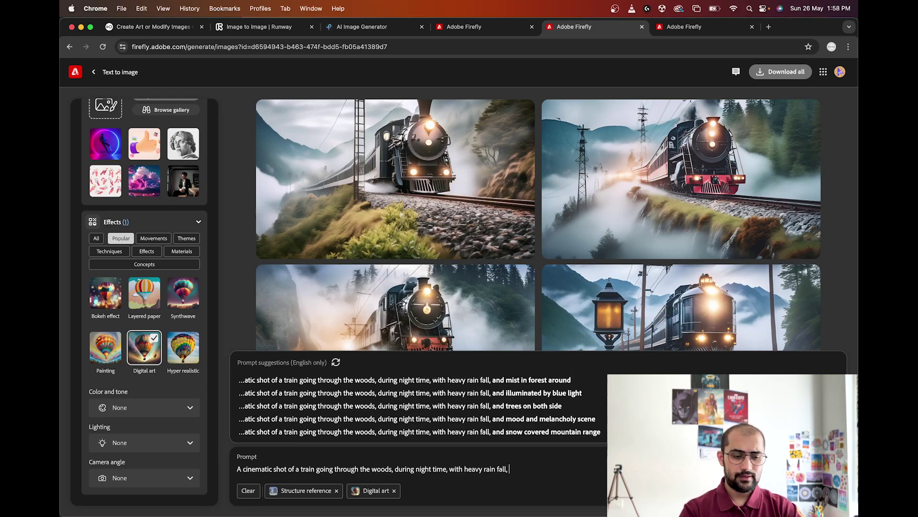
Step: Add a background phrase to the train prompt, replacing the word "forest" in it with "hills"
text(, f)
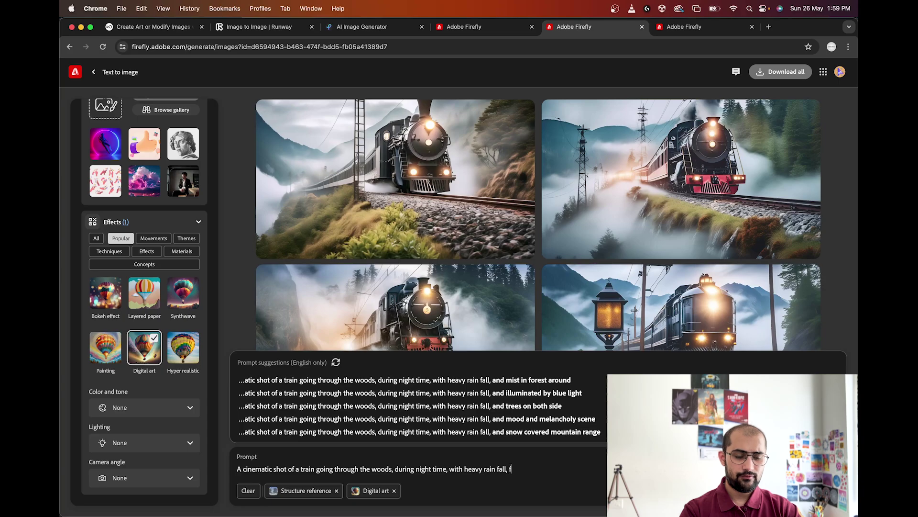
text(orest in the backgo)
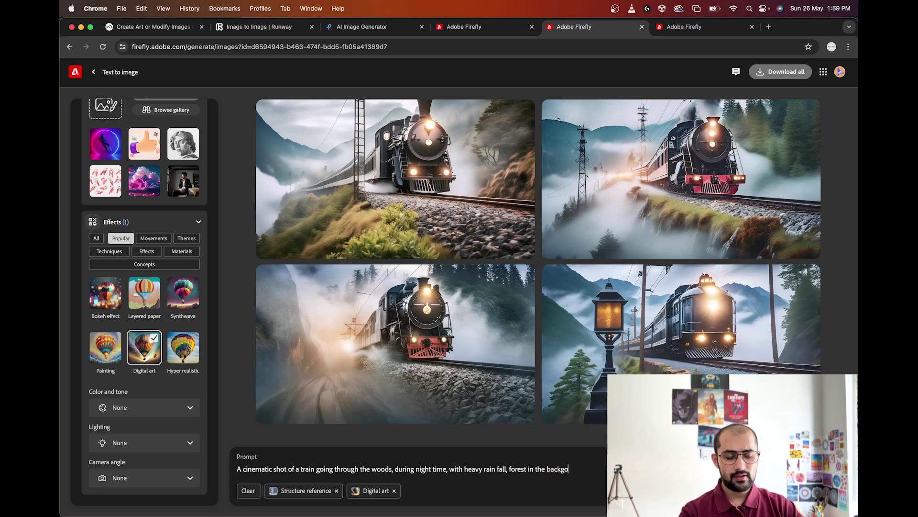
key(shift+alt+Left)
key(shift+alt+Left)
key(shift+alt+Left)
key(shift+alt+Left)
key(Left)
key(shift+Right)
key(shift+Right)
key(shift+Right)
key(shift+Right)
key(shift+Right)
key(shift+Right)
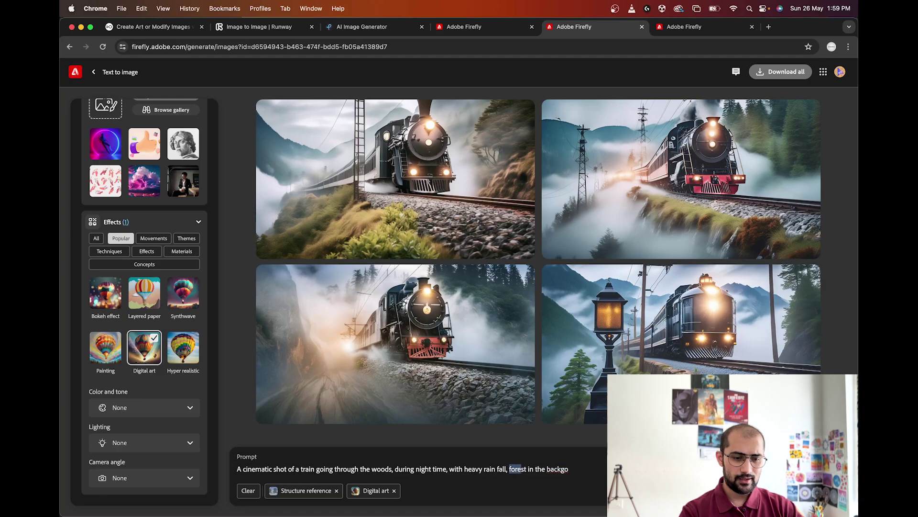
text(hills)
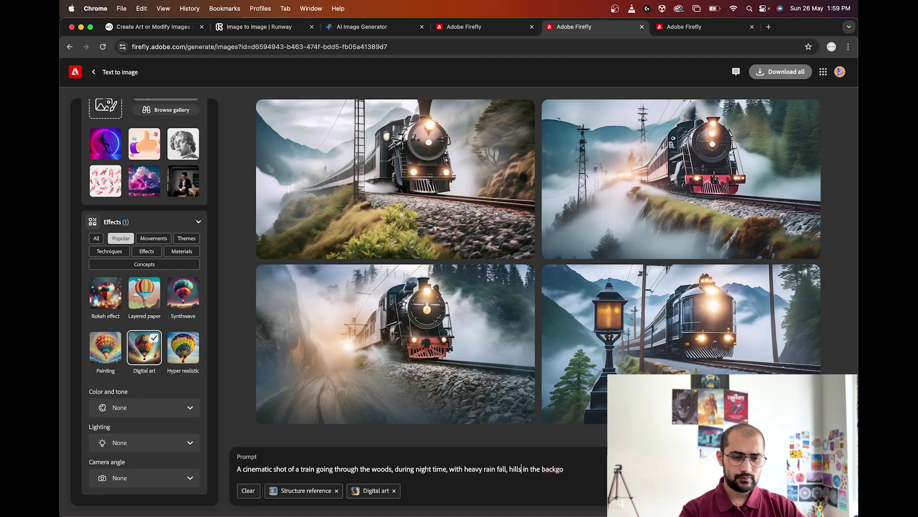
Step: Correct the last word to "background", add a "with" phrase about reflections, and generate the night train images
key(super+Right)
key(BackSpace)
text(rou)
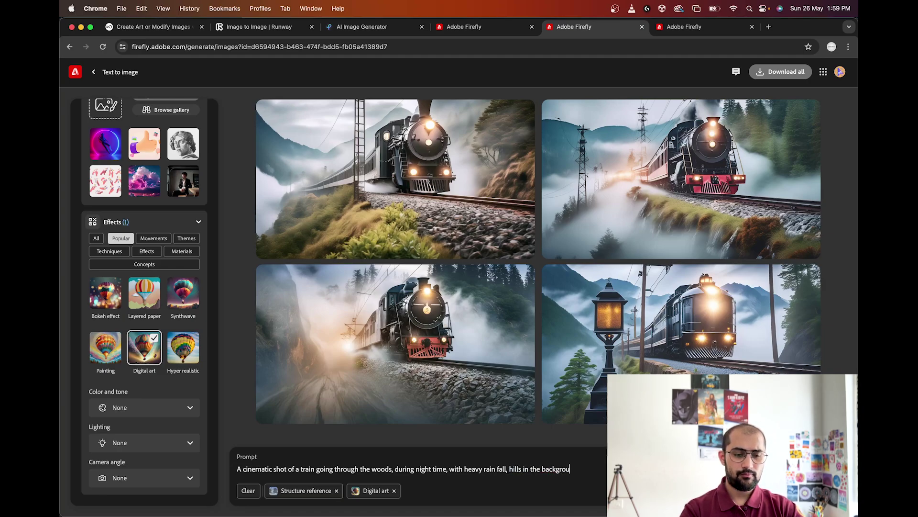
text(nd with )
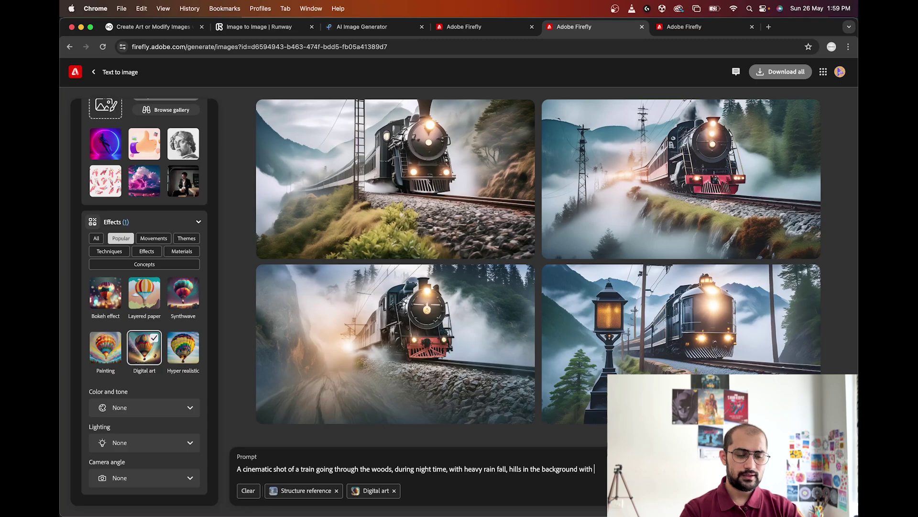
text(refle)
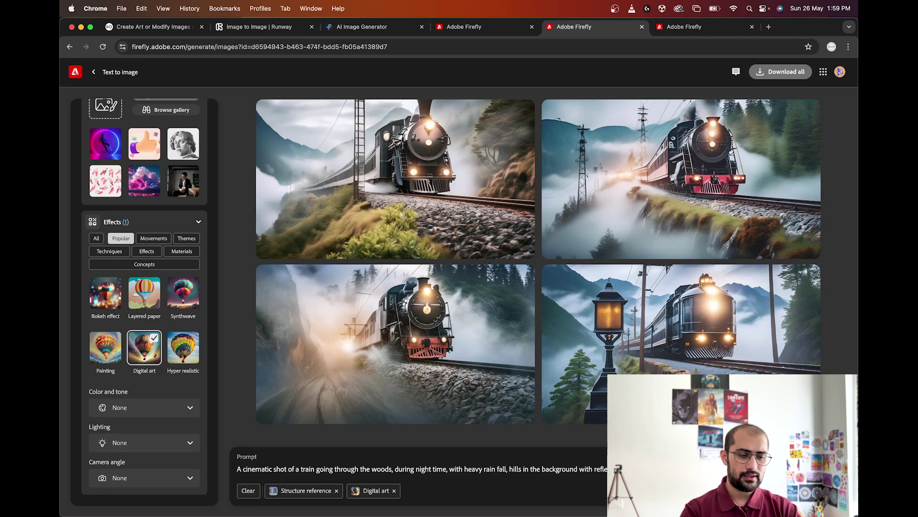
key(Return)
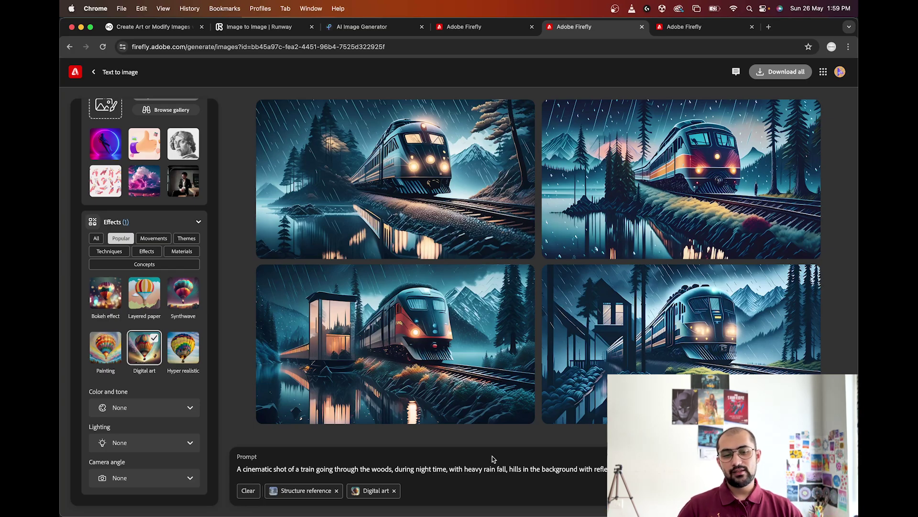
Step: Add "steam" before "train" in the prompt, swap the Digital art effect for Hyper realistic, and generate the images
click(302, 470)
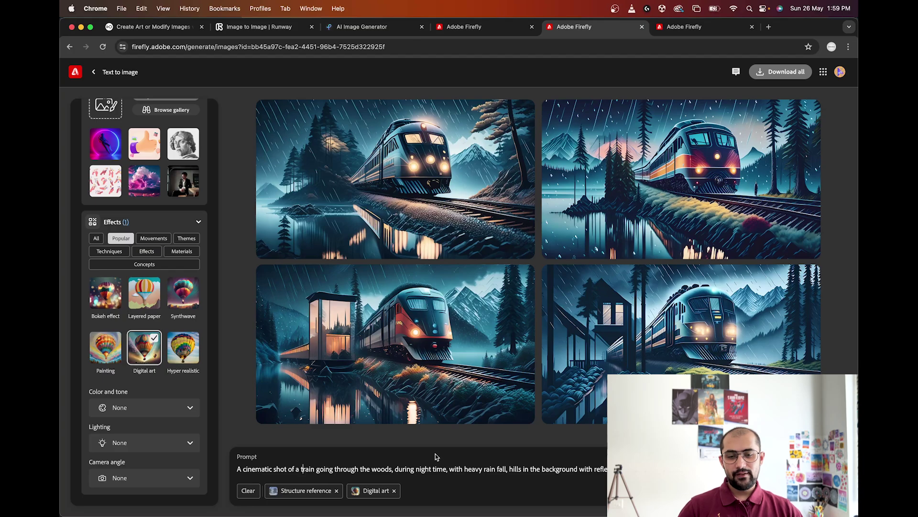
text(s)
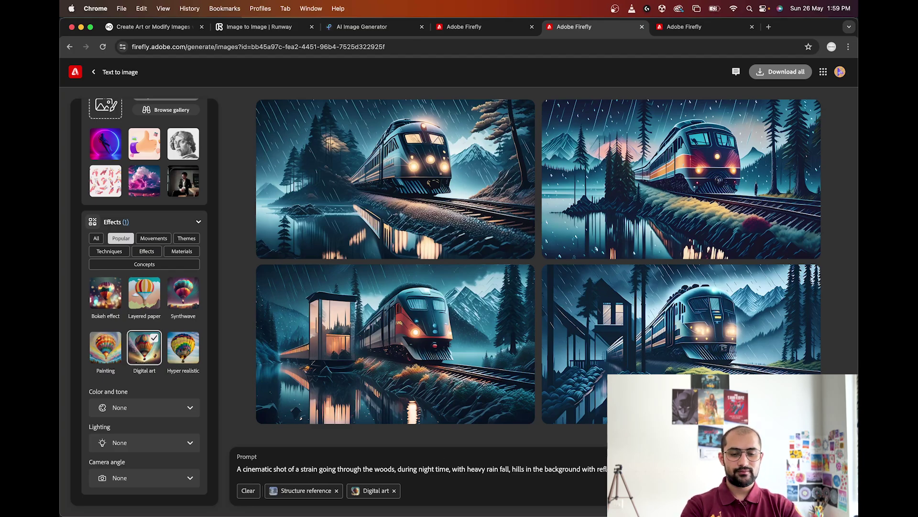
text(team)
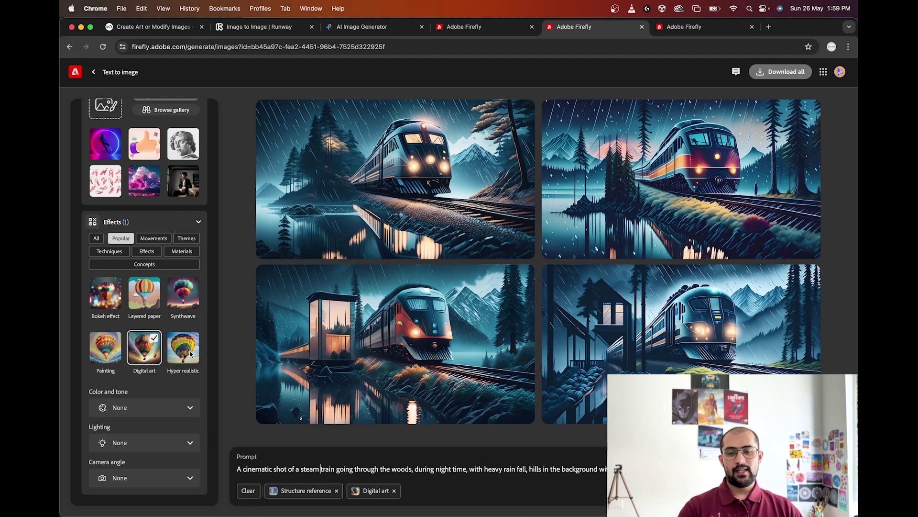
click(151, 350)
click(171, 350)
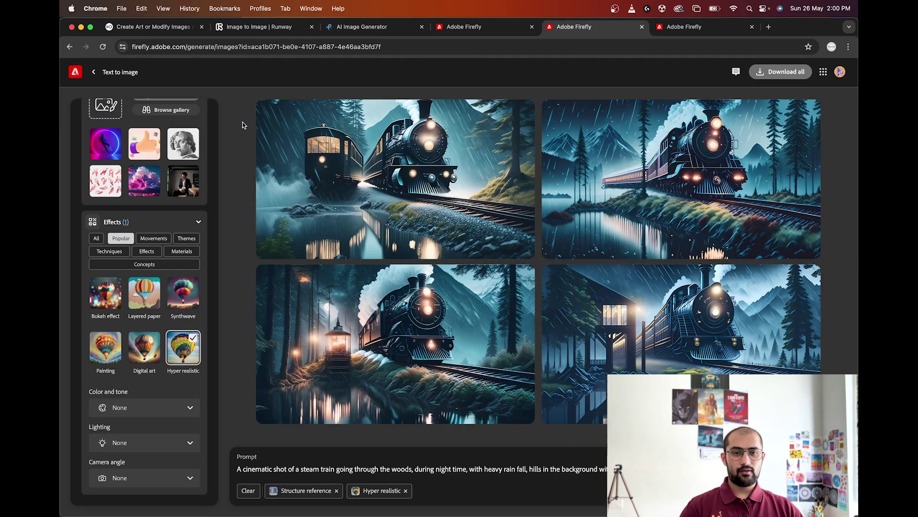
Step: Switch to Unity, show museumhallRD in the scene in place of LocalTrain, and frame the museum model
mouse_move(641, 205)
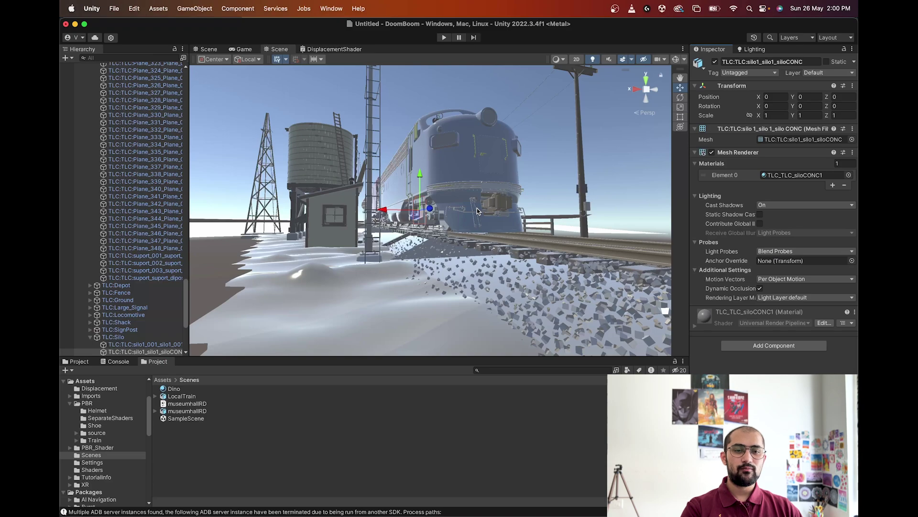
scroll(112, 141, up, 20)
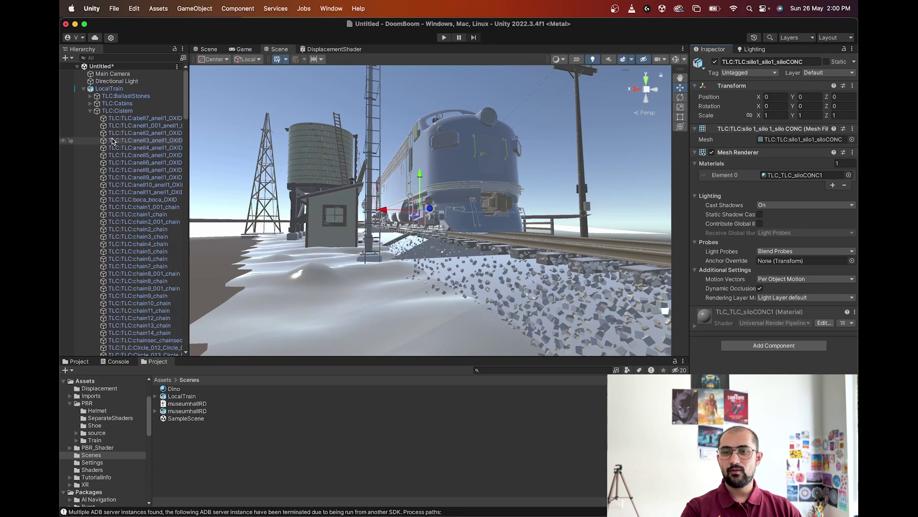
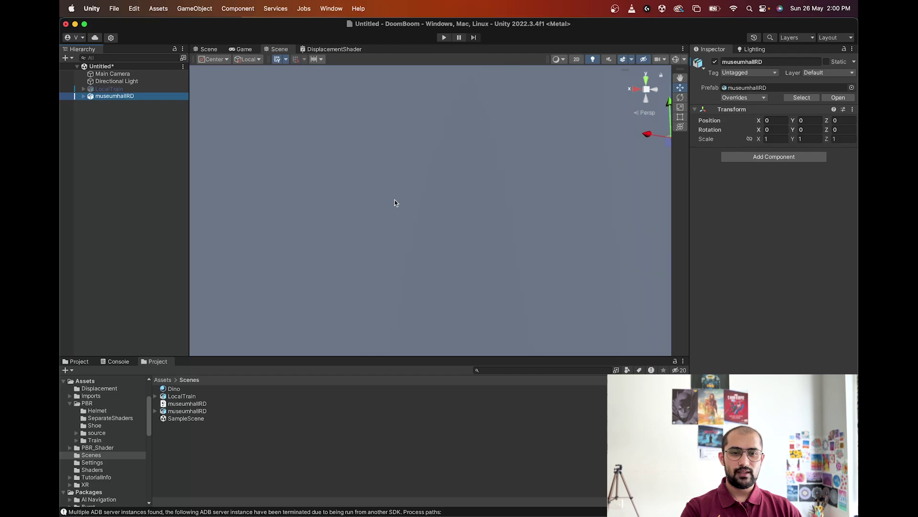
key(f)
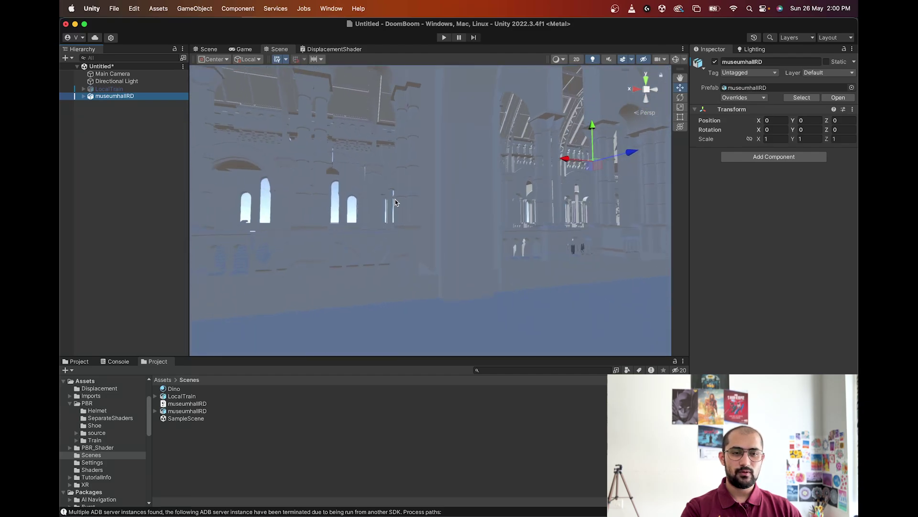
Step: Examine the museum hall model inside and out, and focus on the dinosaur skeleton on its pedestal
drag(481, 217, 605, 246)
scroll(605, 246, up, 5)
scroll(549, 168, down, 4)
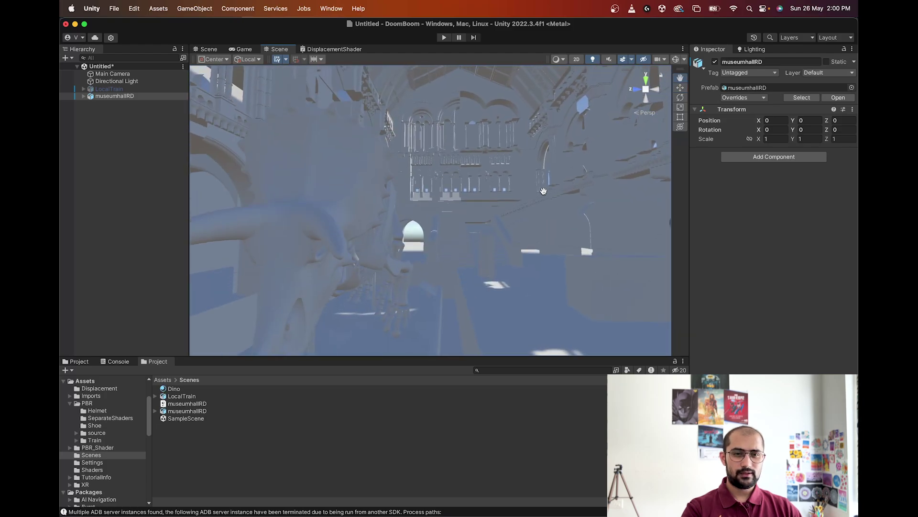
scroll(537, 193, down, 6)
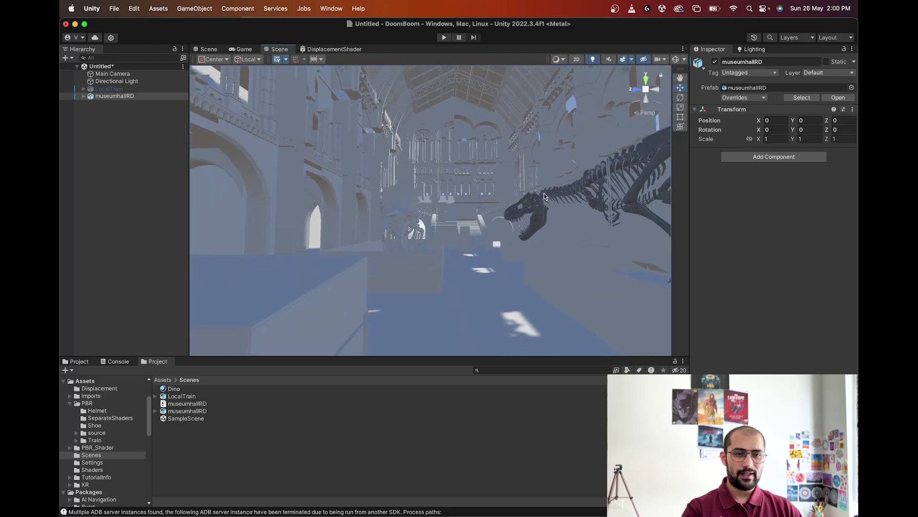
drag(544, 193, 561, 212)
scroll(560, 212, down, 5)
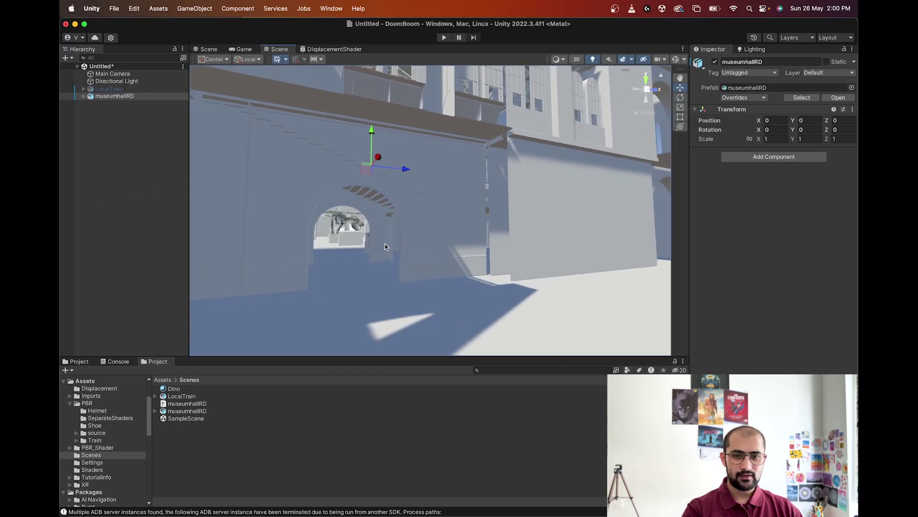
click(359, 227)
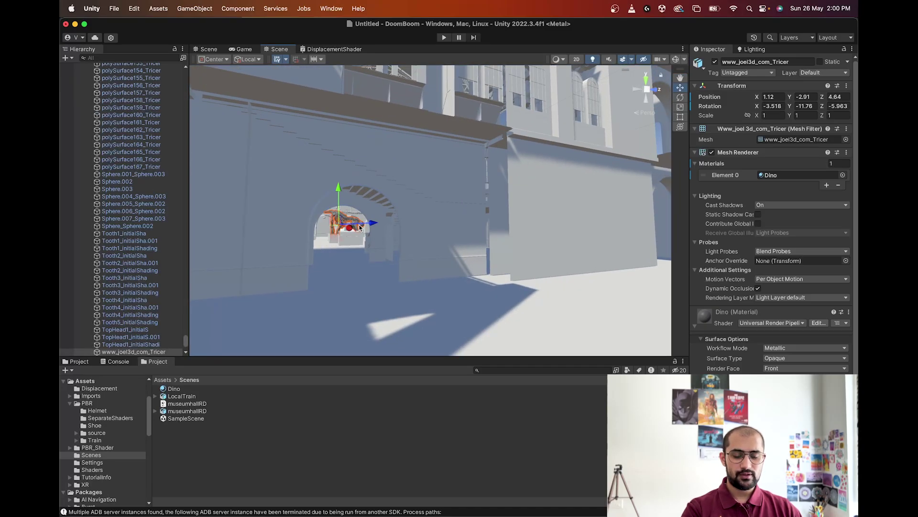
key(f)
drag(443, 234, 592, 208)
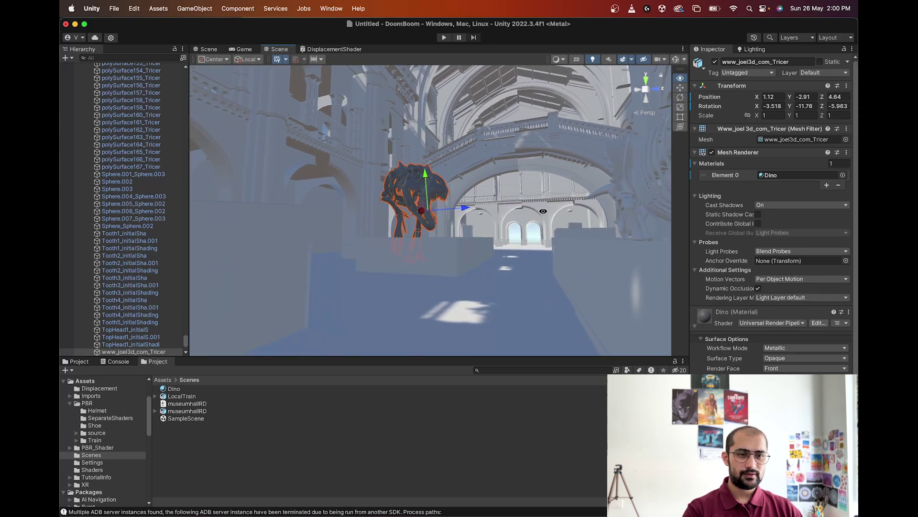
scroll(593, 208, down, 5)
scroll(532, 216, up, 5)
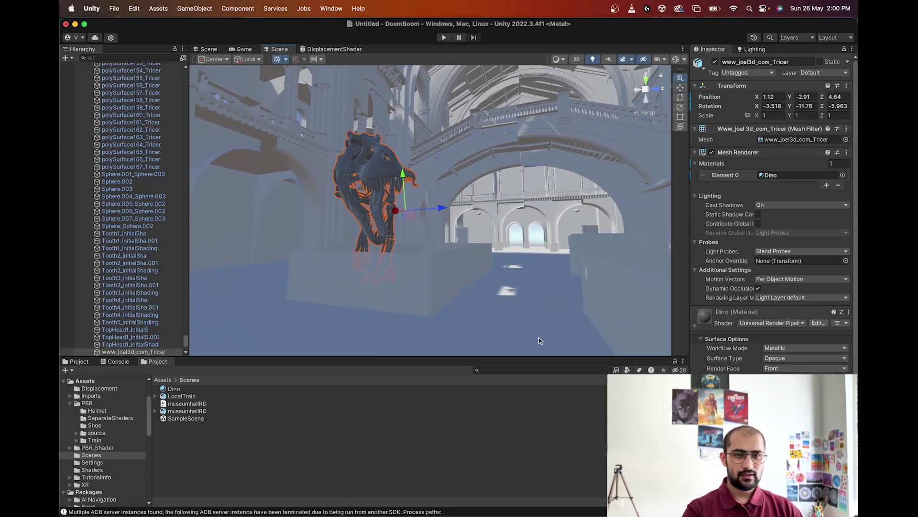
Step: Switch to Photoshop and view the museum dinosaur capture in the Untitled-2 document
key(super+Tab)
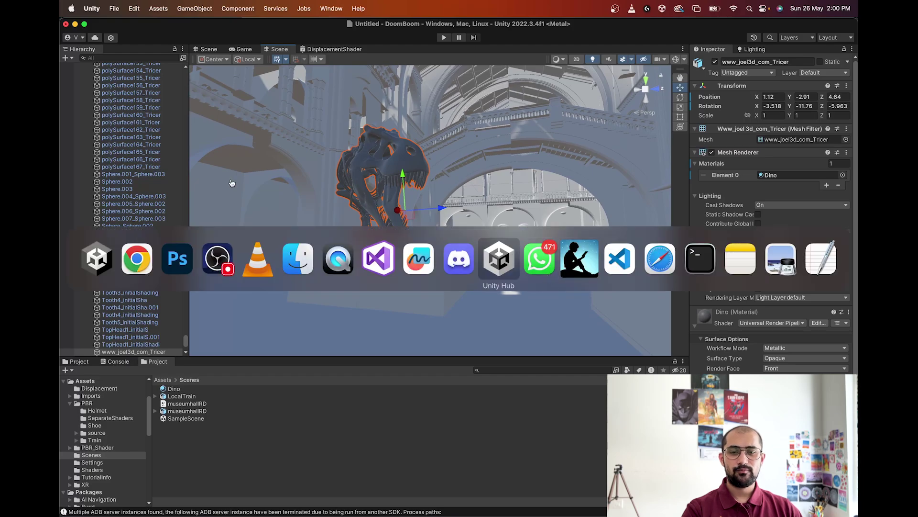
click(177, 259)
click(284, 51)
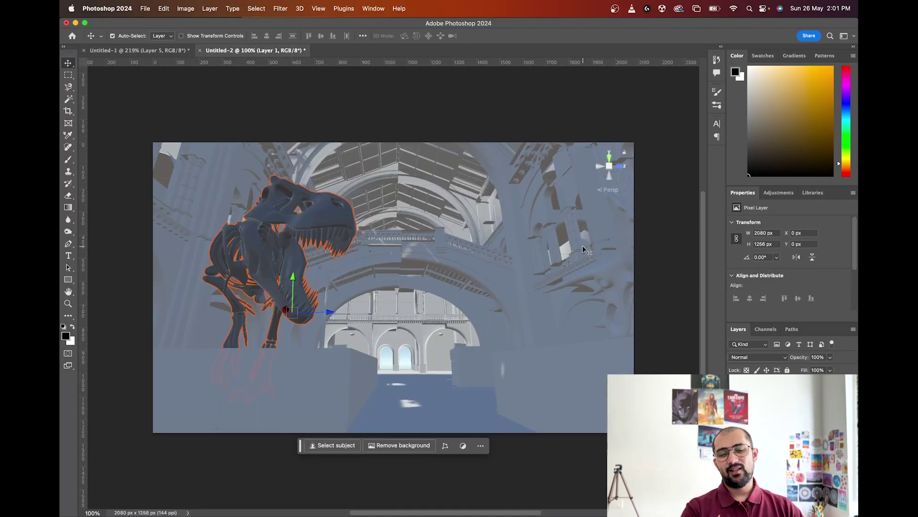
key(ctrl+Up)
key(ctrl+Up)
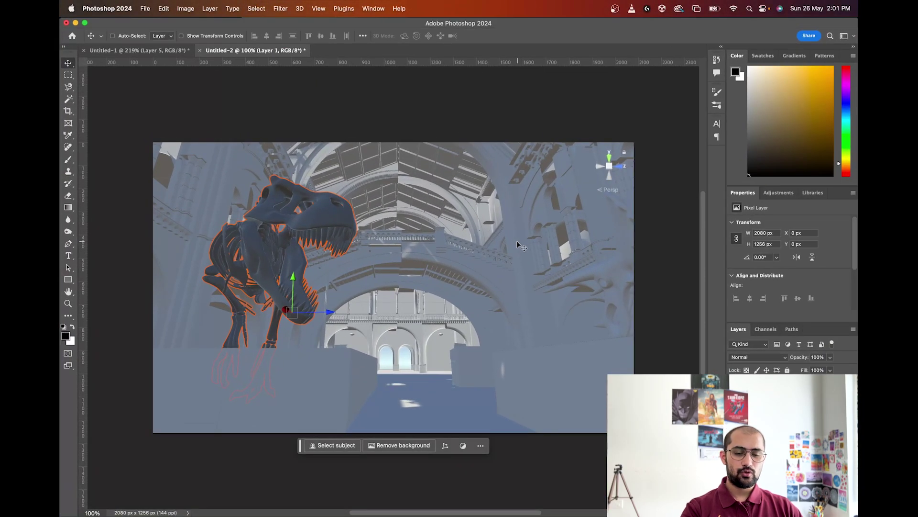
Step: Switch to Firefly in Chrome and upload Museum.jpg from the References folder as the new structure reference
key(super+Tab)
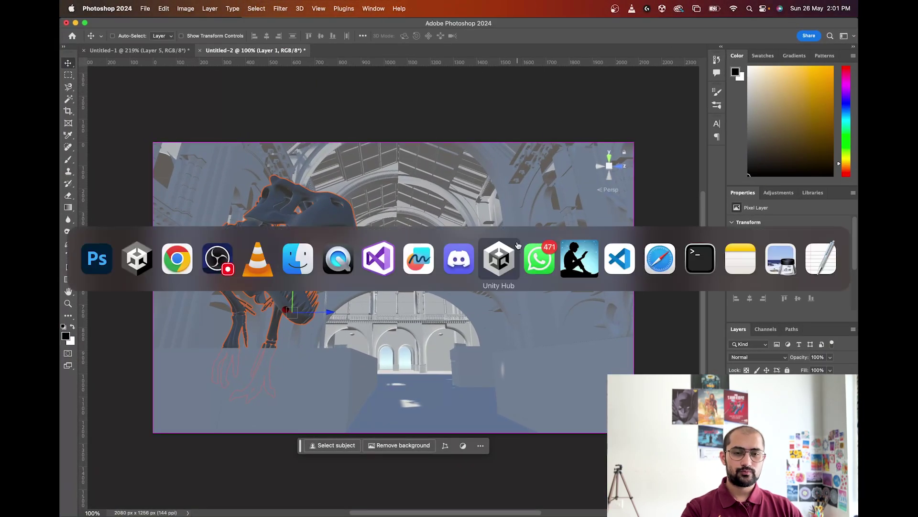
click(167, 260)
scroll(140, 247, up, 10)
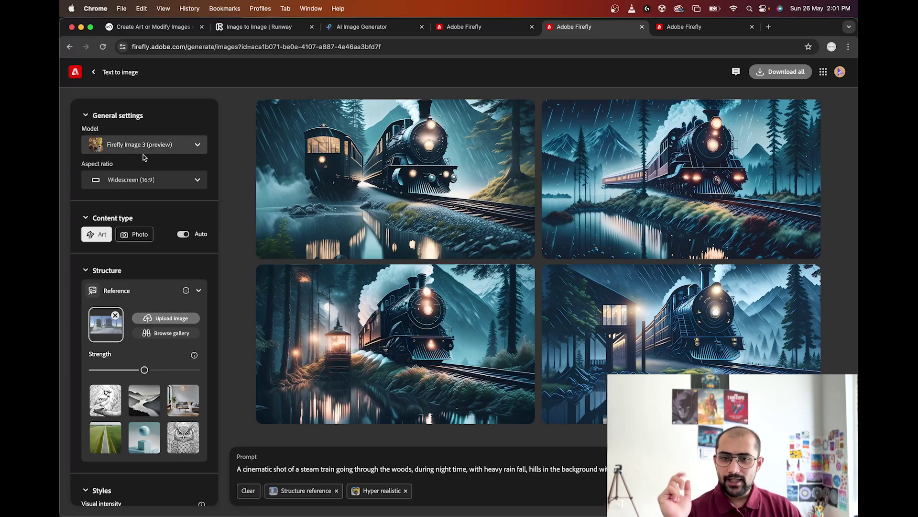
scroll(195, 245, down, 1)
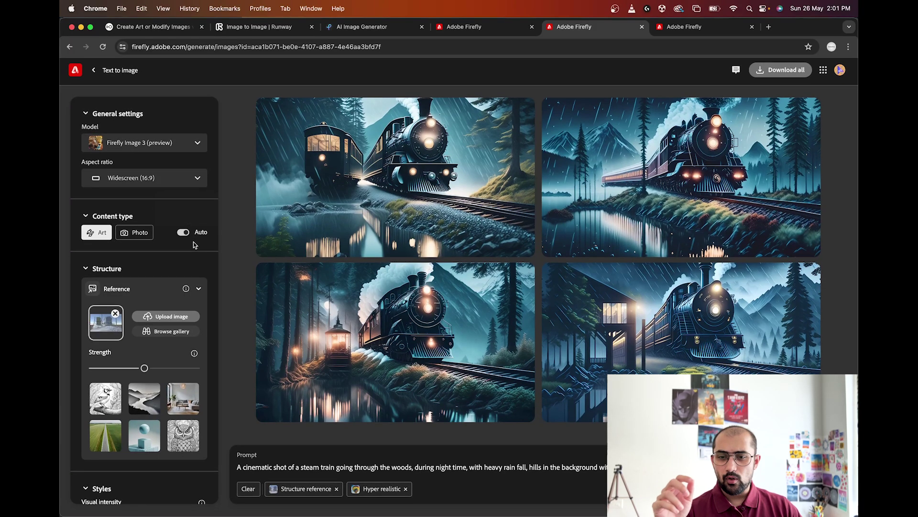
click(147, 318)
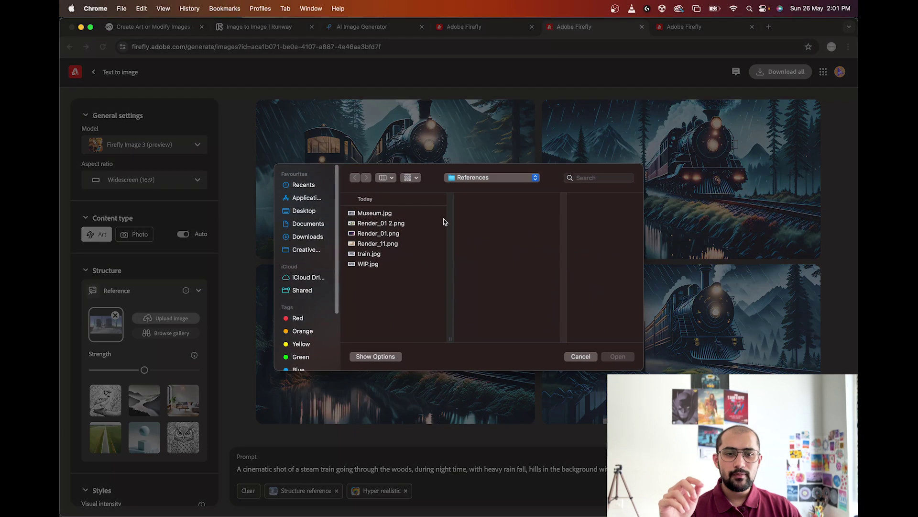
click(384, 264)
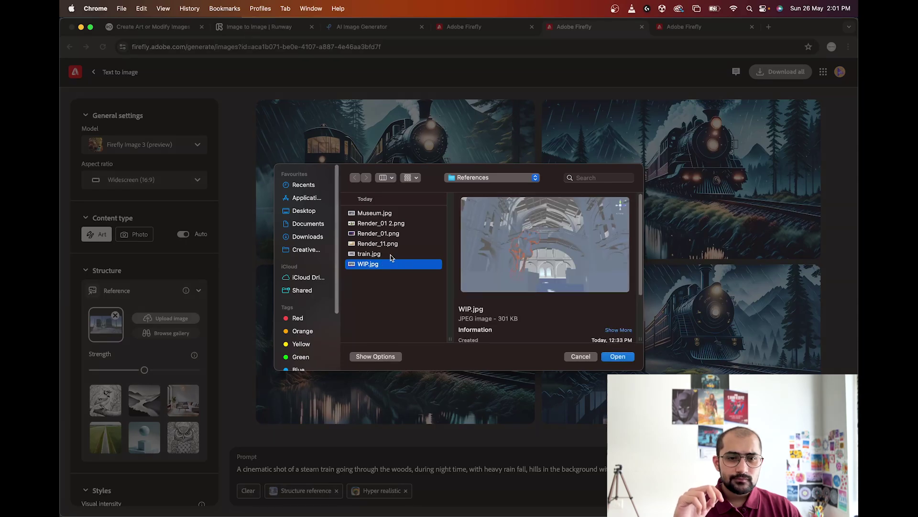
click(372, 215)
double_click(372, 214)
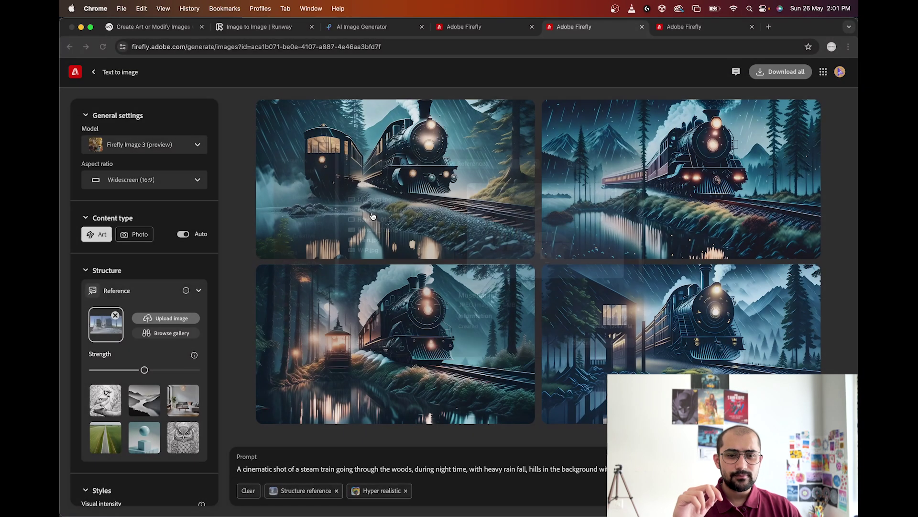
Step: Replace the train prompt with "A cinematic shot of a museum with a dinosaur"
scroll(142, 279, down, 6)
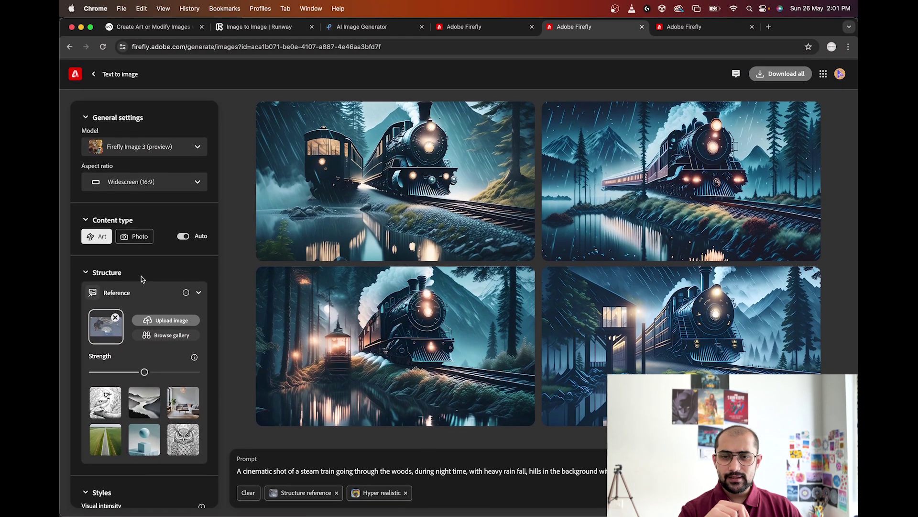
scroll(151, 278, down, 15)
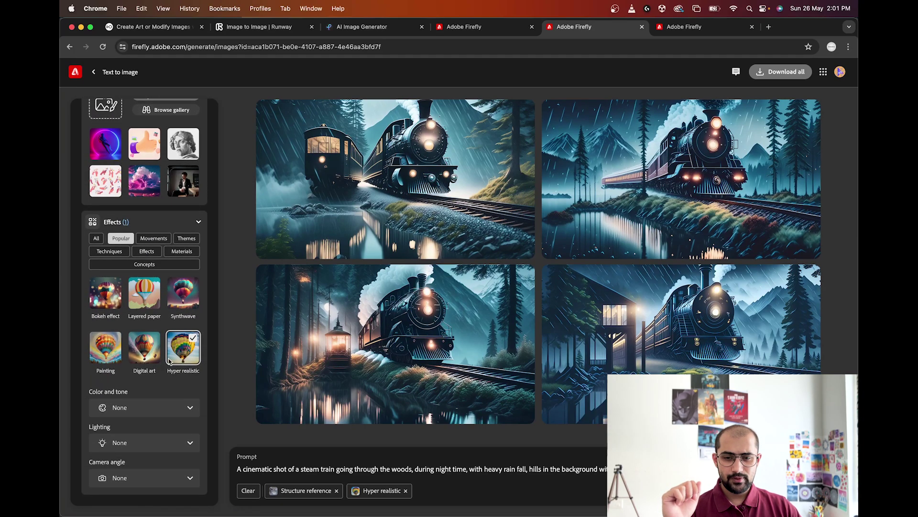
click(300, 468)
key(cmd+a)
text(A cine)
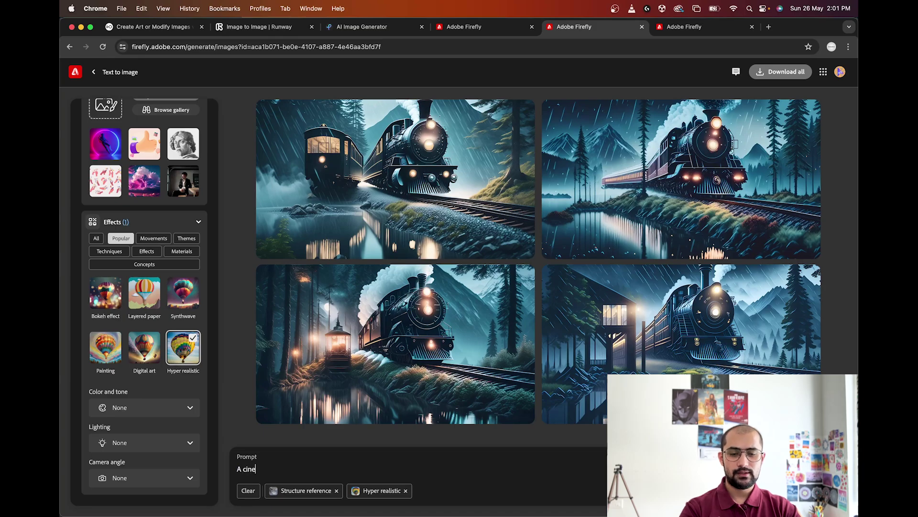
text(matic shot of a muse)
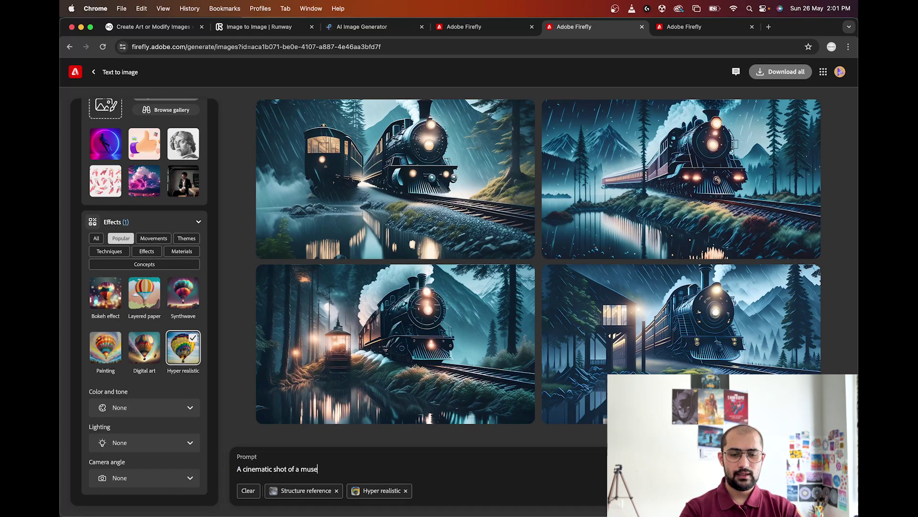
text(um with a)
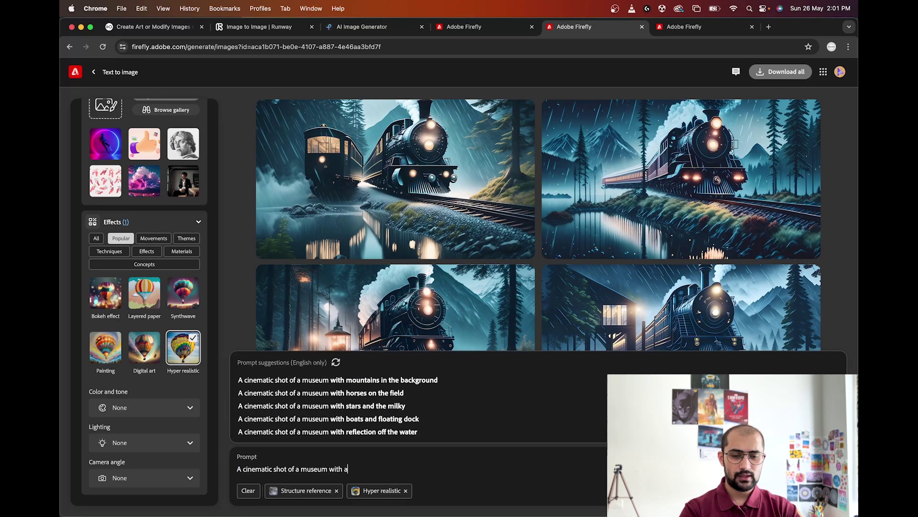
text( dia)
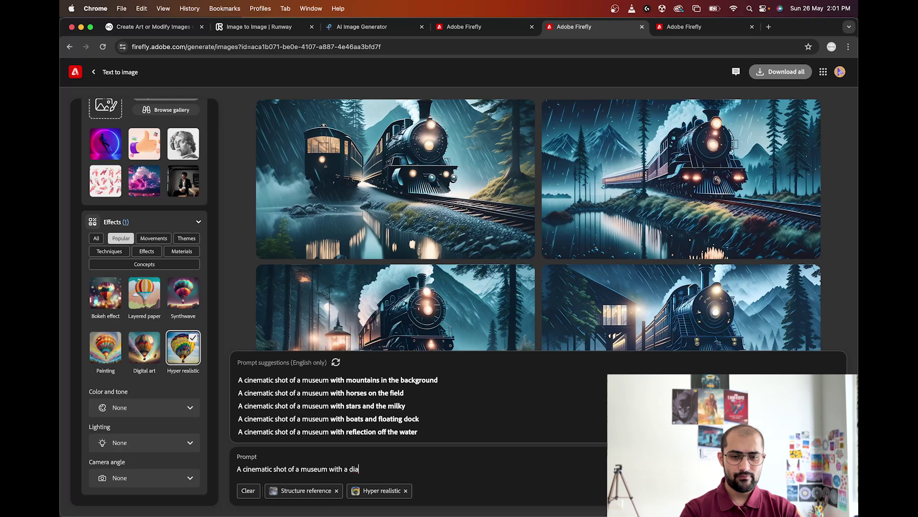
text(no)
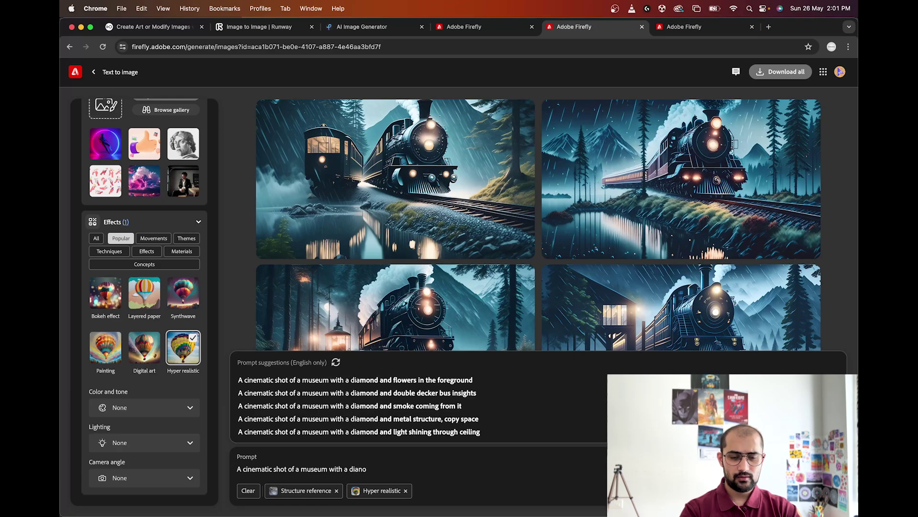
text(nosaur)
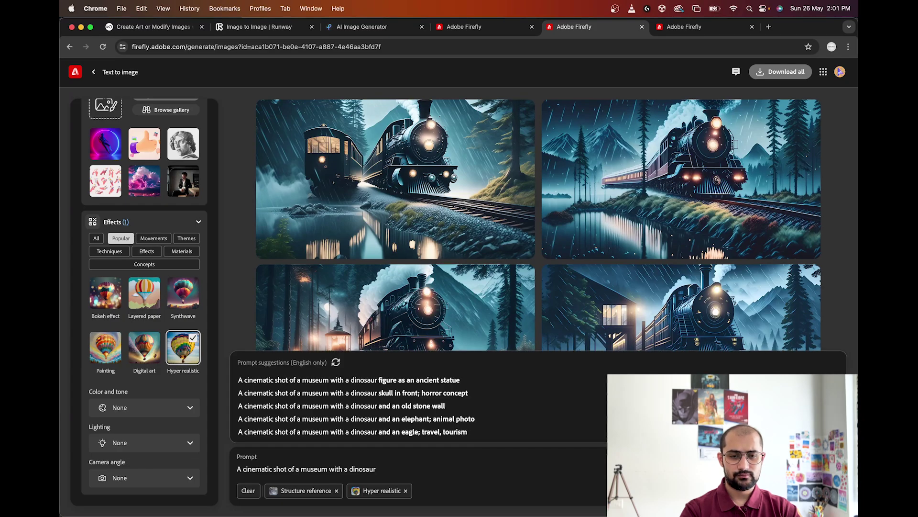
Step: Extend the museum prompt with "and skeletons of other preserved animals", generate the images and compare the results
text( and sk)
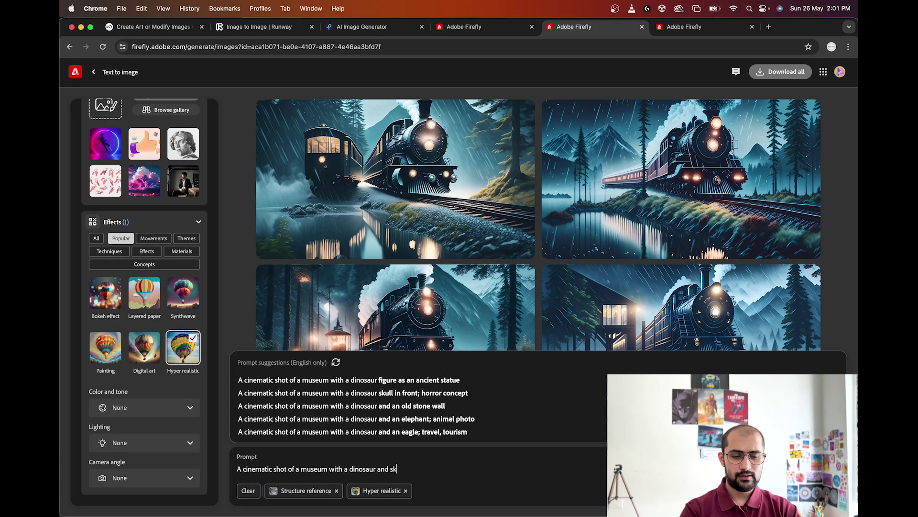
text(eletsons)
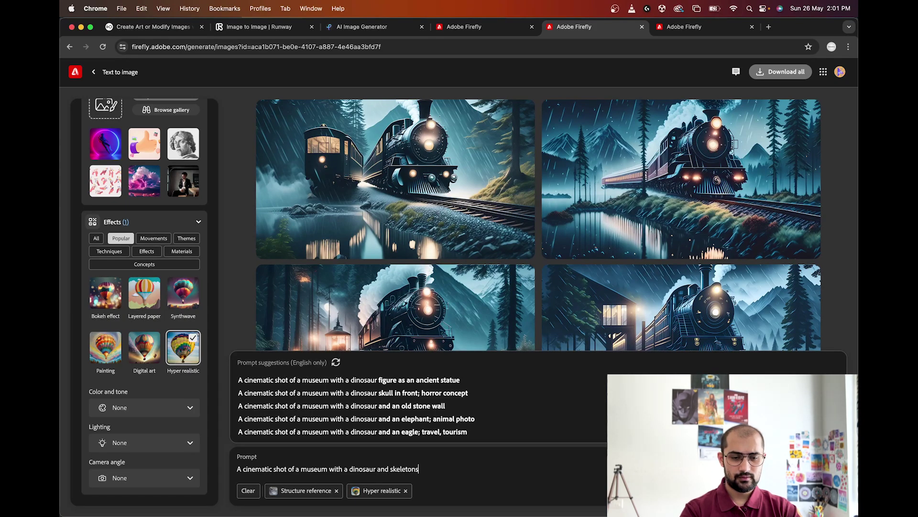
text( of other pre)
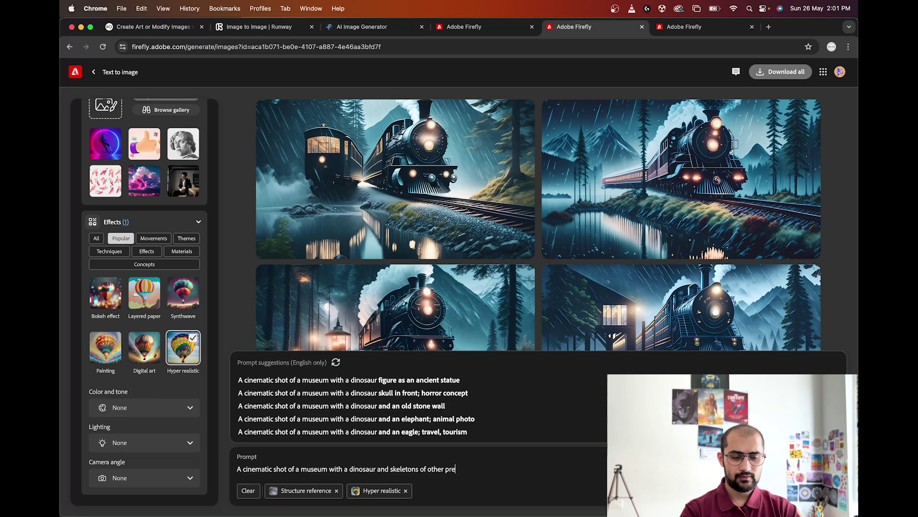
text(served )
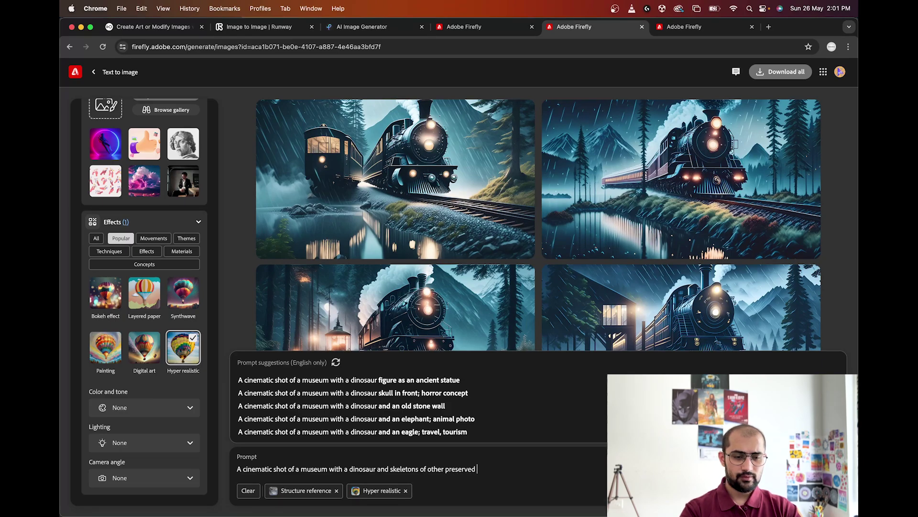
text(animat)
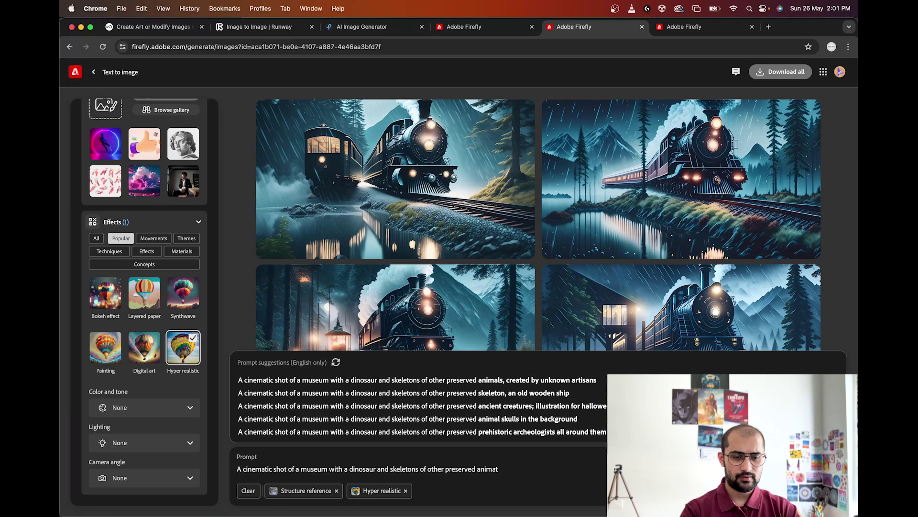
text(ls)
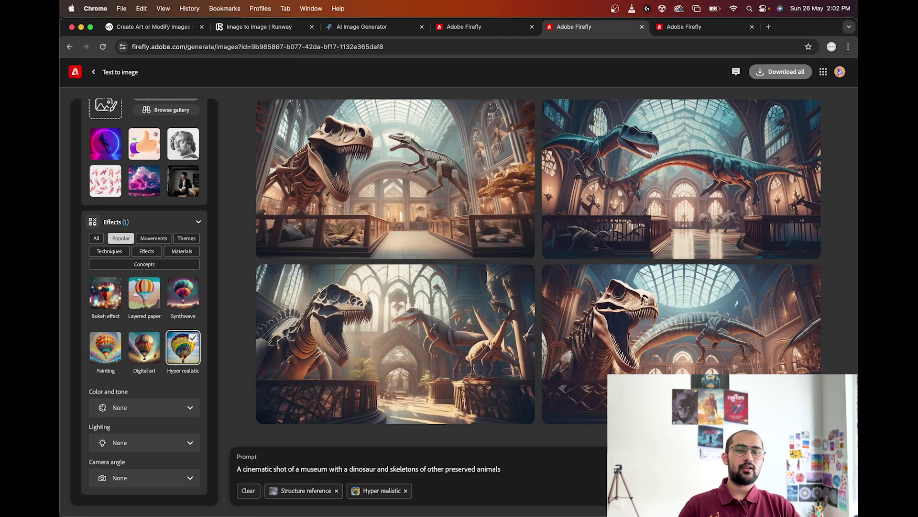
mouse_move(638, 148)
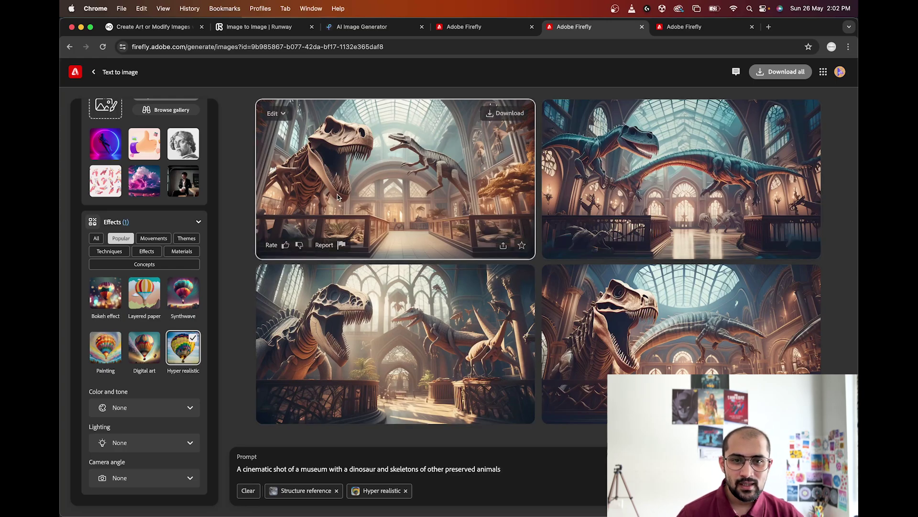
mouse_move(370, 314)
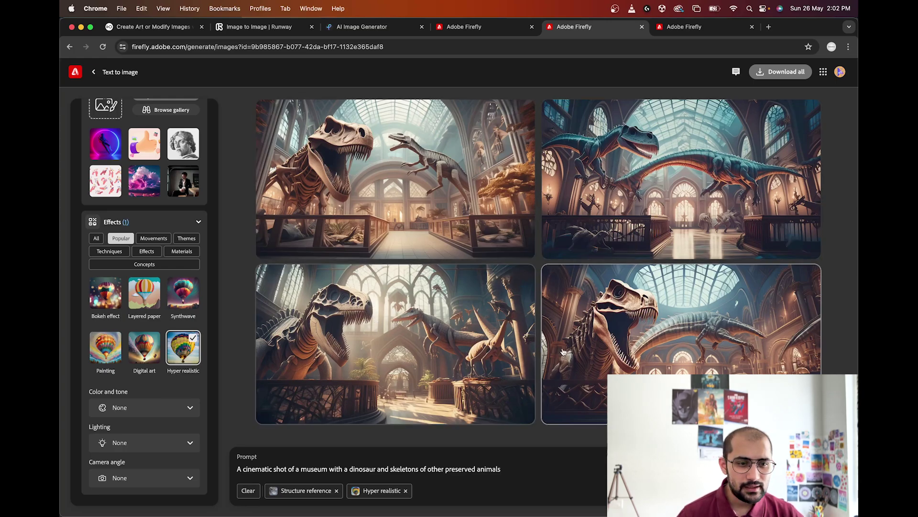
mouse_move(575, 350)
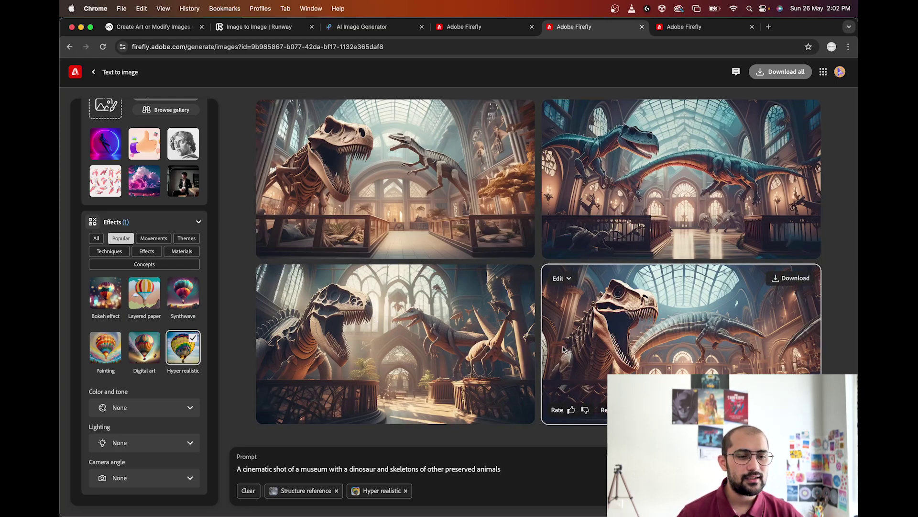
mouse_move(609, 339)
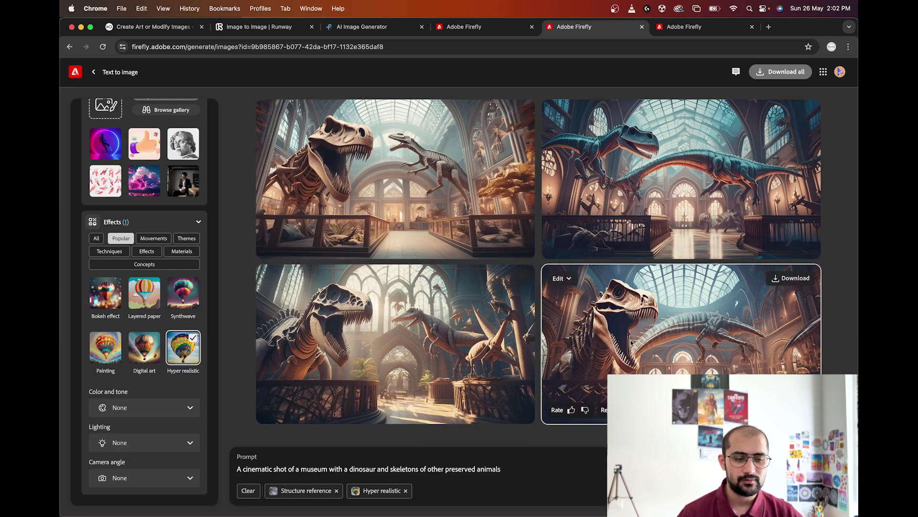
mouse_move(428, 134)
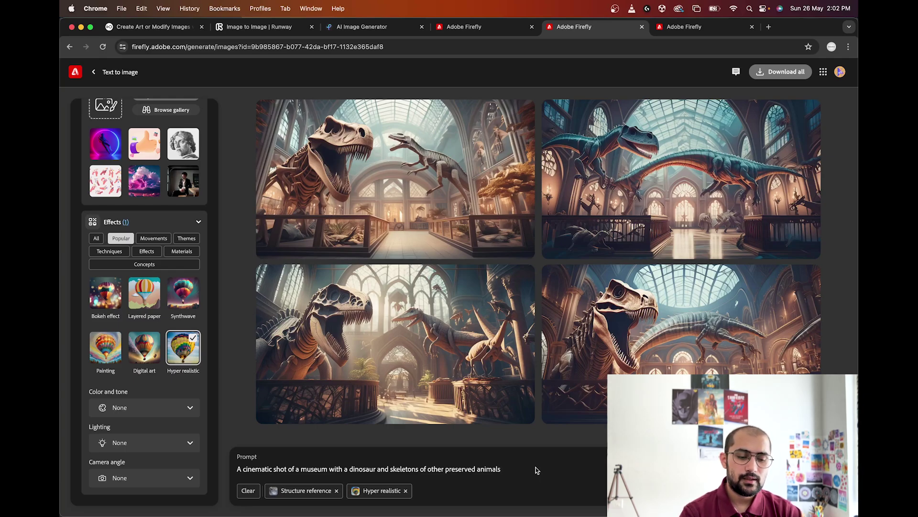
Step: Change "a museum" to "an underwater museum" in the prompt
key(super+Left)
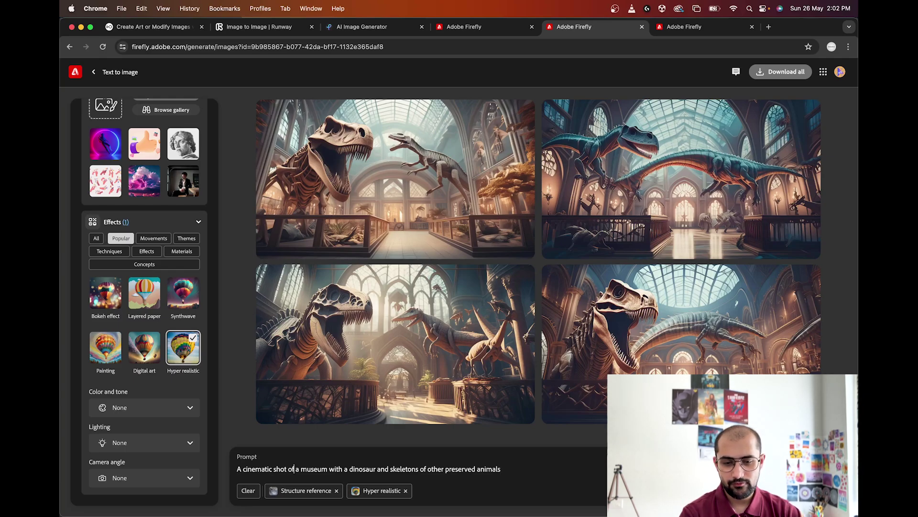
text(n unde)
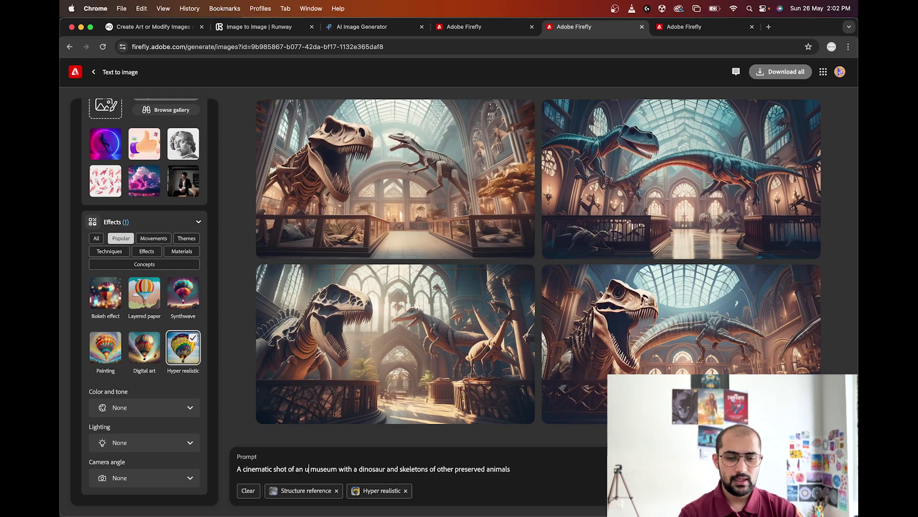
text(rwater)
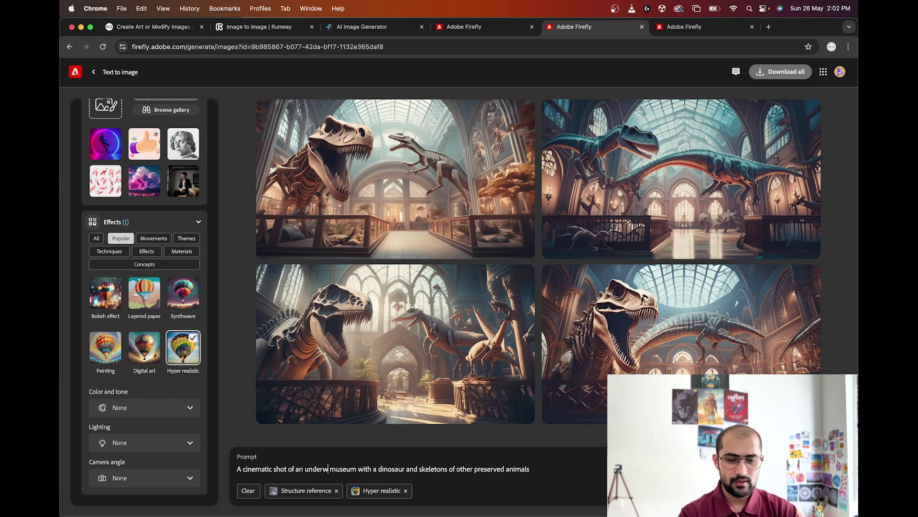
key(super+Right)
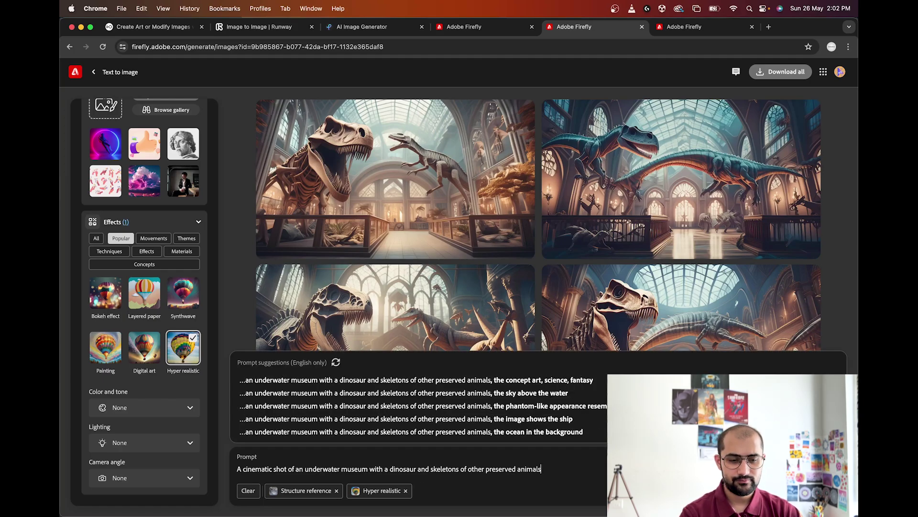
Step: Append a phrase starting with "with godrays from the" to the underwater museum prompt and generate the images
text(with lightin)
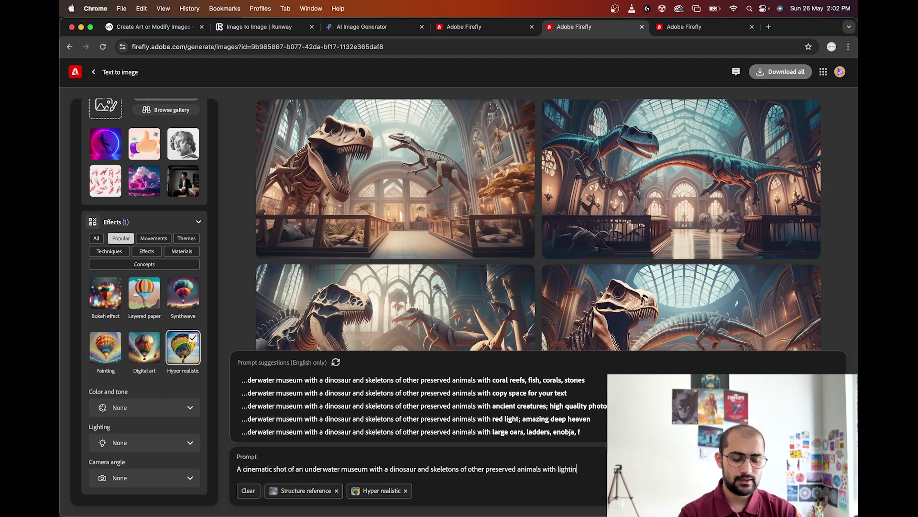
key(BackSpace)
key(BackSpace)
key(BackSpace)
key(BackSpace)
key(BackSpace)
key(BackSpace)
key(BackSpace)
text(s)
key(BackSpace)
text(goe)
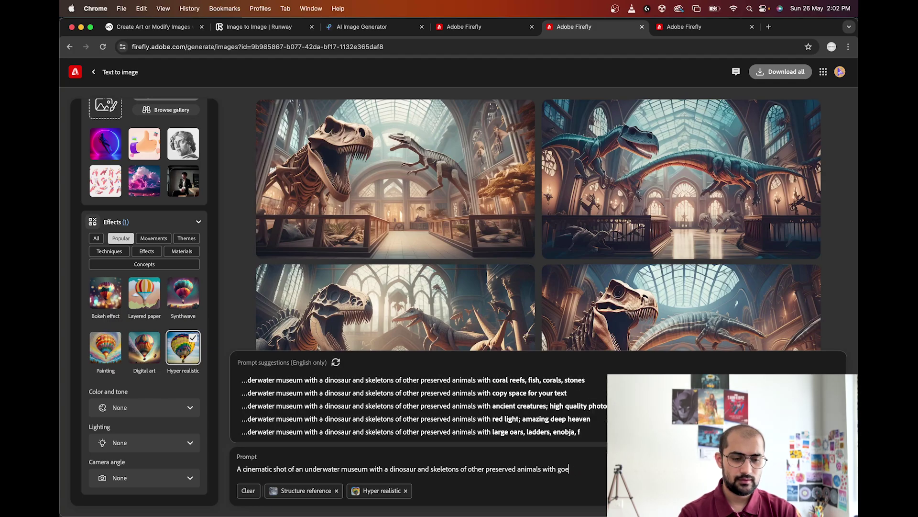
key(BackSpace)
text(da)
key(BackSpace)
text(rays from the)
key(Return)
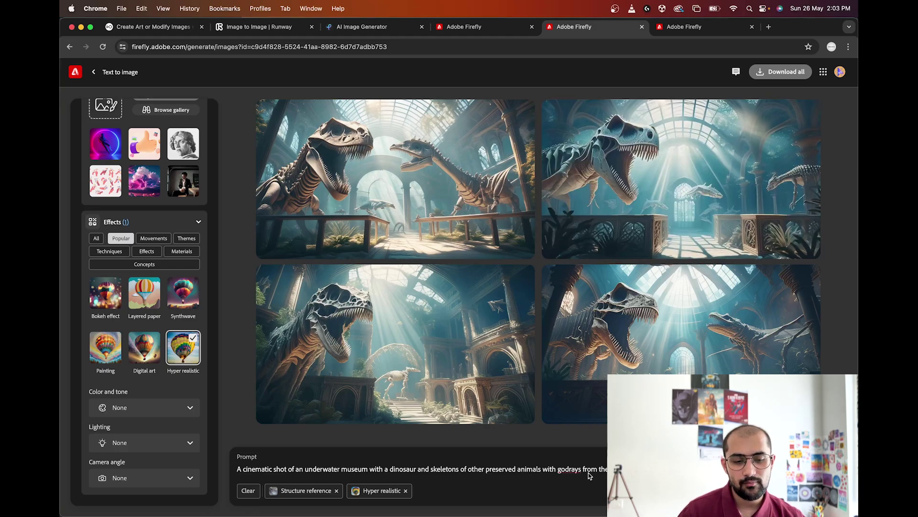
Step: Replace the godrays phrase at the end of the prompt with "during night time" and generate the images
drag(543, 469, 610, 470)
key(BackSpace)
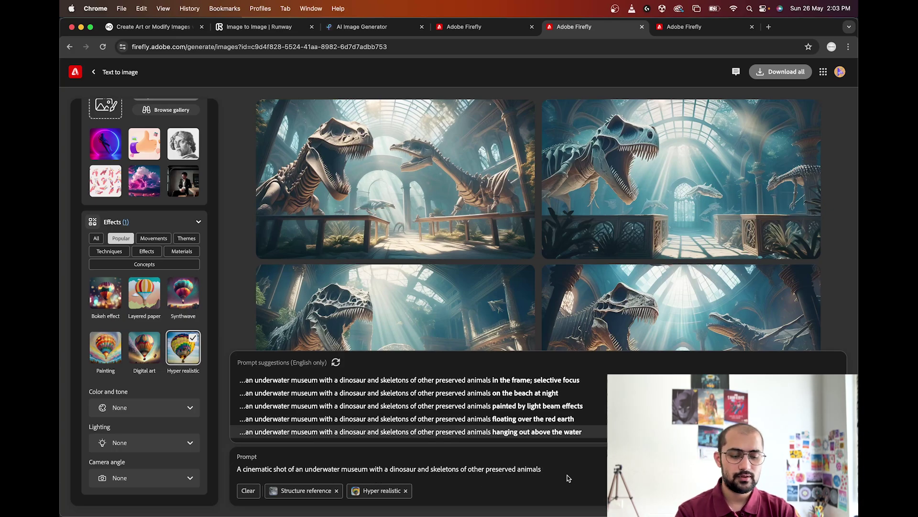
text(during night tim)
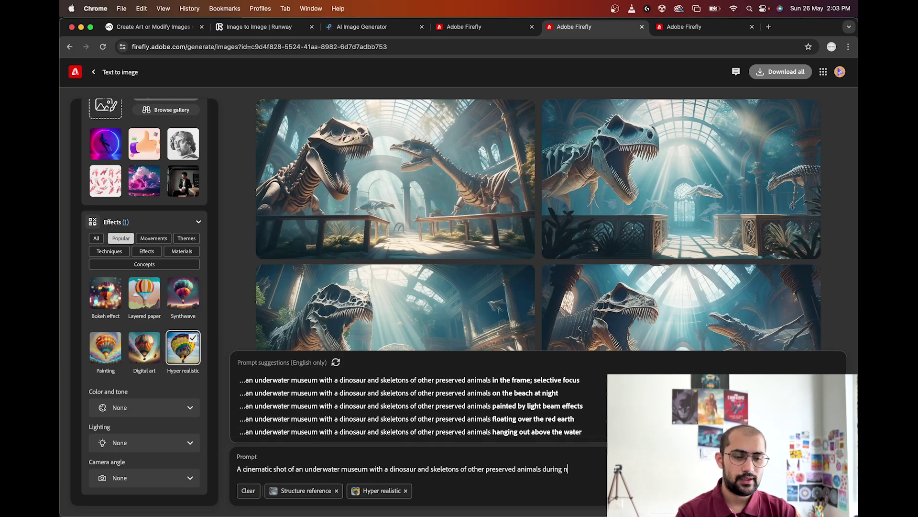
text(e)
key(Return)
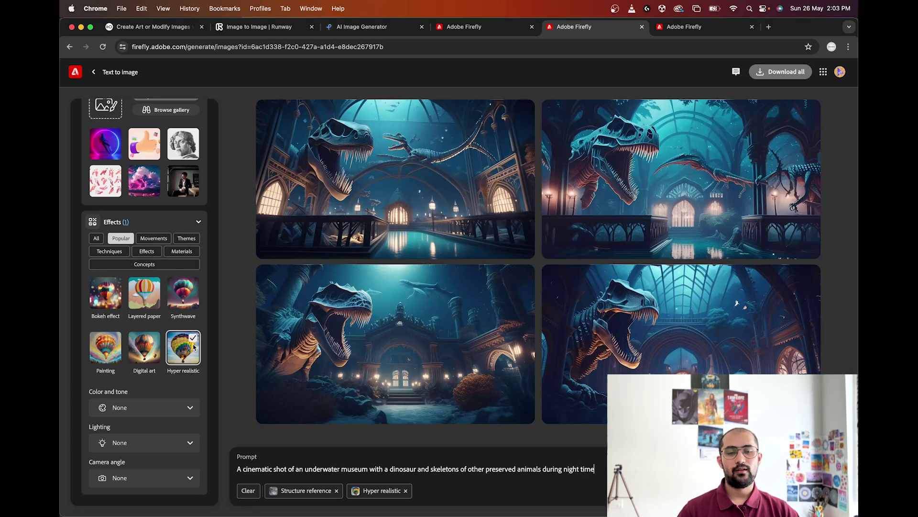
Step: Switch the effect to Digital art, replace "during night time" with "and some fishes in the background", and generate the images
mouse_move(422, 336)
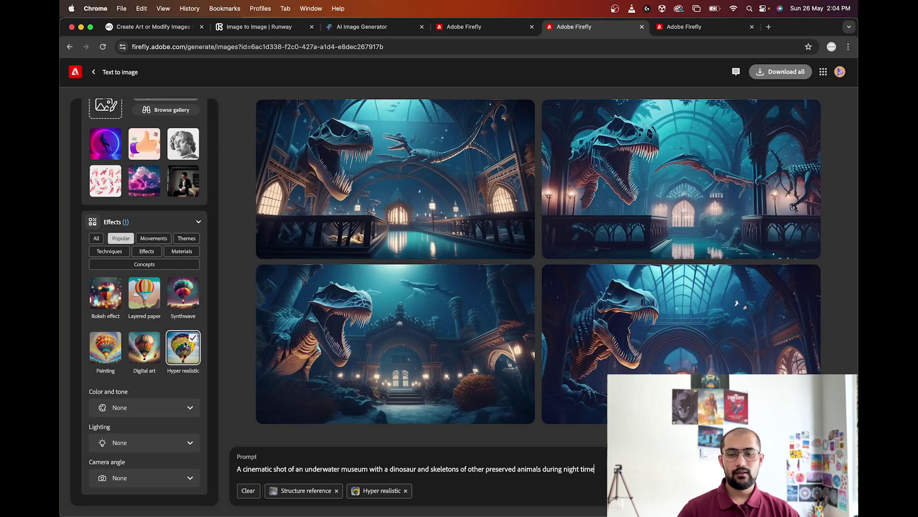
click(144, 347)
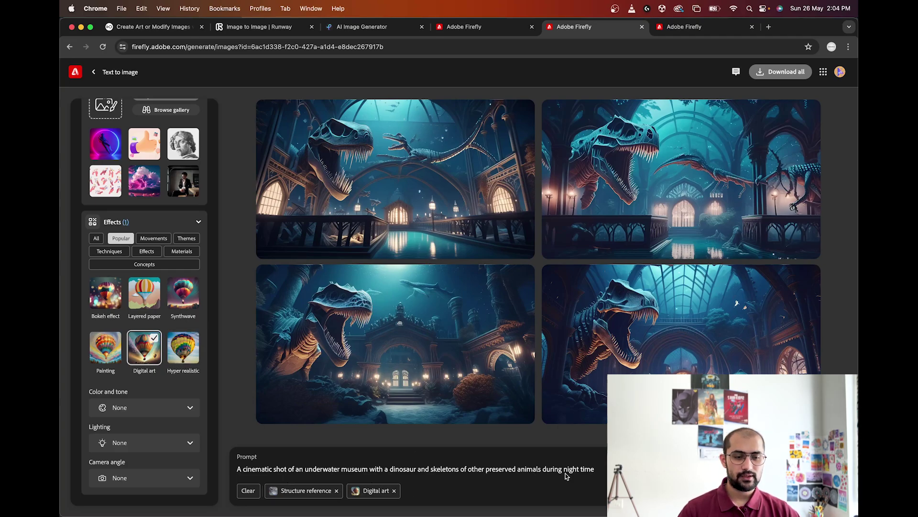
drag(595, 469, 543, 469)
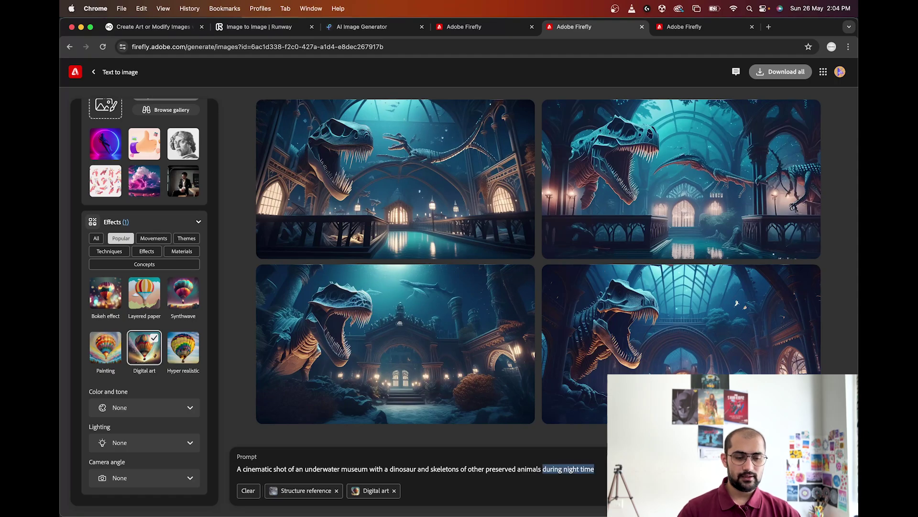
text(and some fishe)
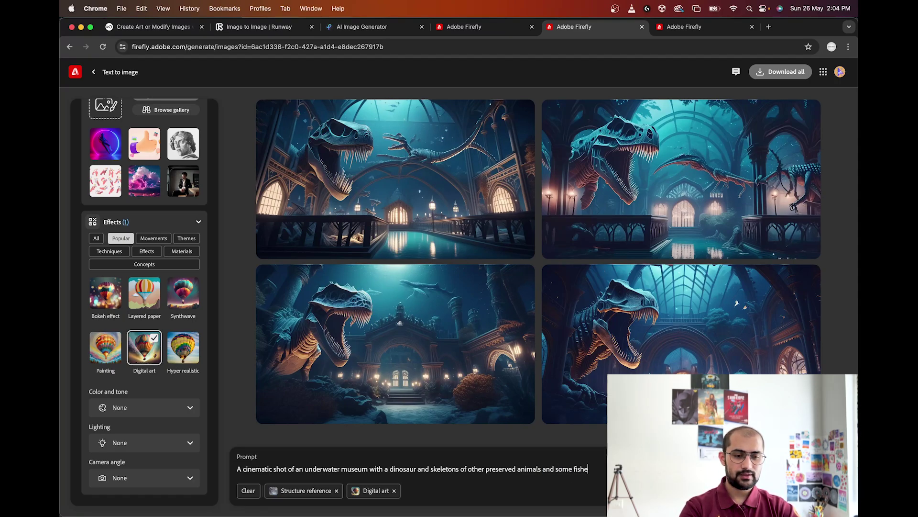
text(s)
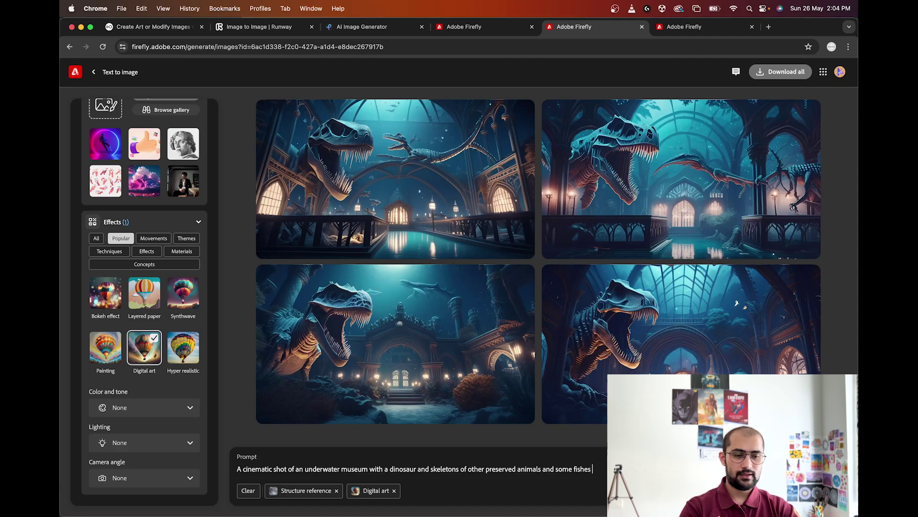
text(in th)
key(Return)
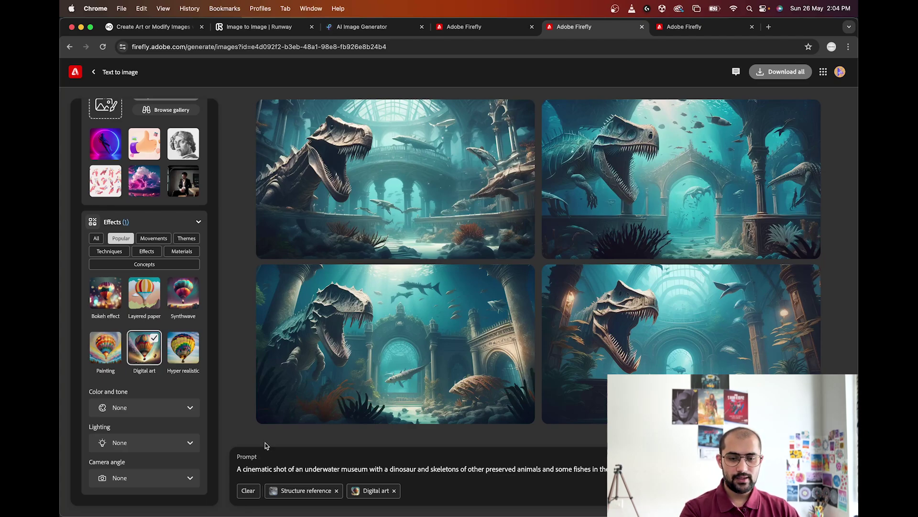
Step: Replace "with a dinosaur and skeletons of other preserved animals and" in the prompt with "with aircraft"
click(388, 469)
drag(375, 469, 556, 469)
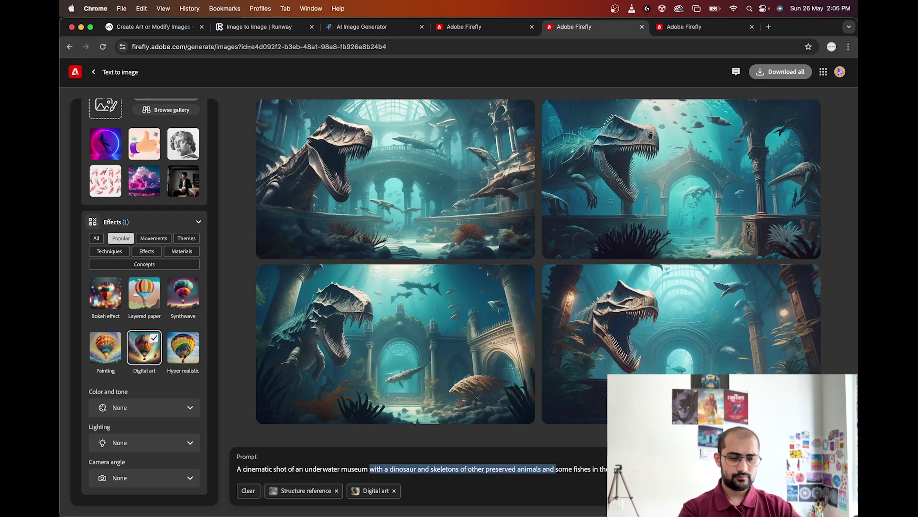
key(BackSpace)
text(with a)
text( b)
key(BackSpace)
key(BackSpace)
key(BackSpace)
key(BackSpace)
key(BackSpace)
key(BackSpace)
text(a)
text(ircraft)
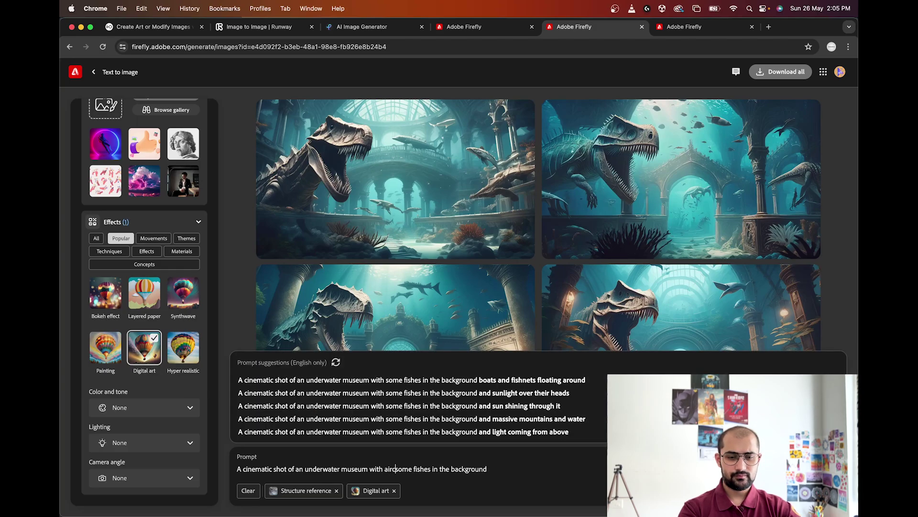
Step: Insert "old underwater" before "aircraft" in the prompt and generate the images
click(384, 468)
text(old underwater)
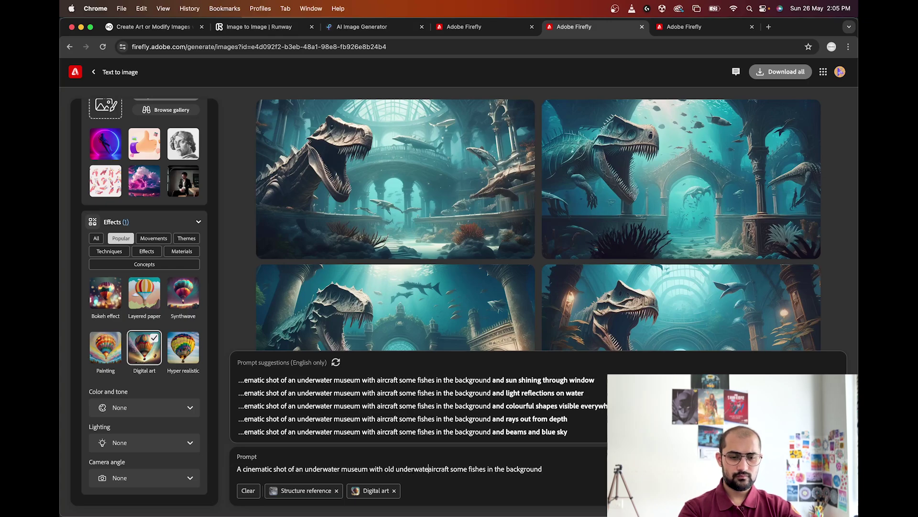
key(Return)
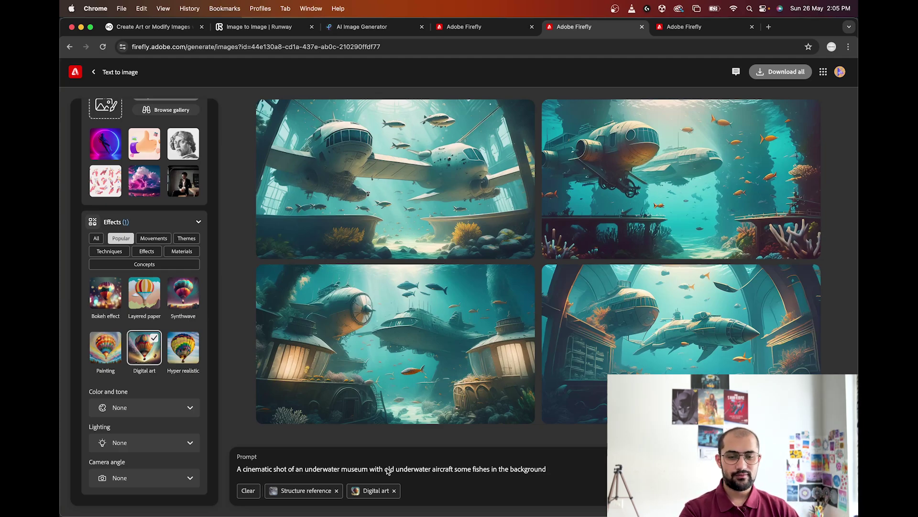
Step: Replace "aircraft" with "sunken ship" in the prompt and generate the images
double_click(446, 471)
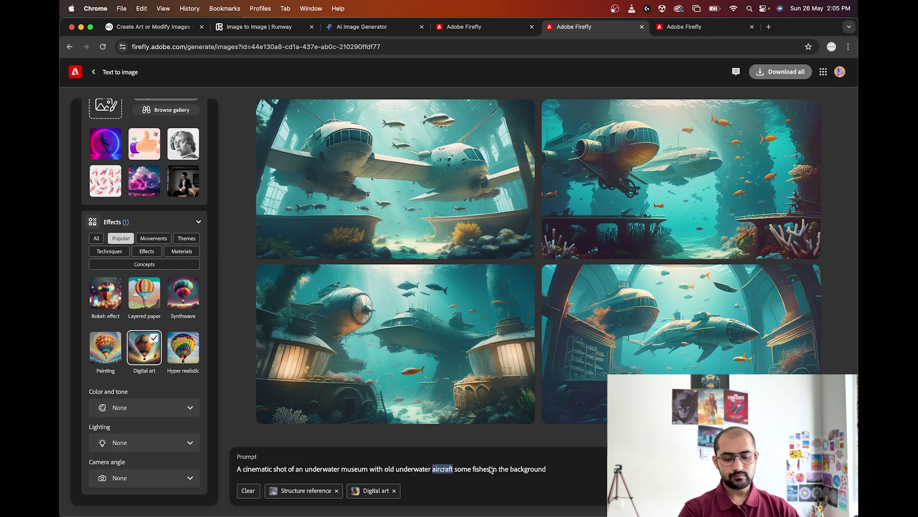
text(ship)
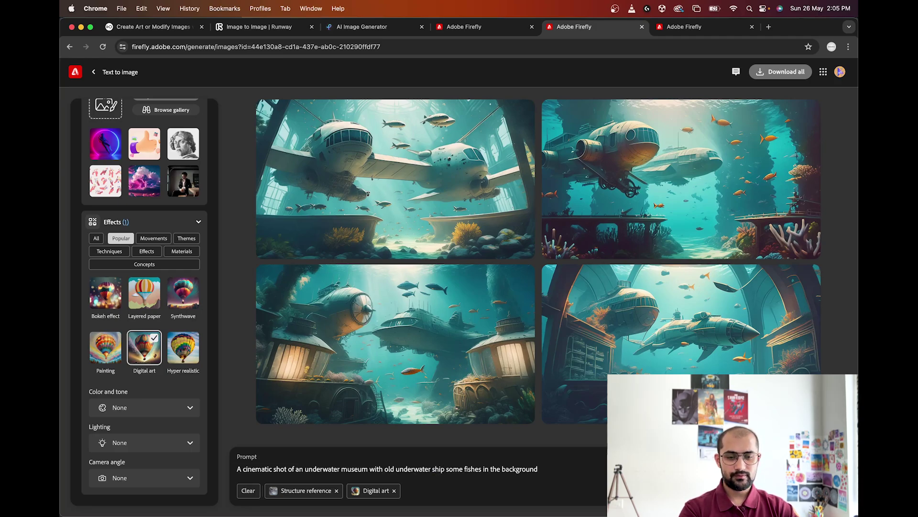
click(433, 469)
text(sunked)
key(BackSpace)
text(n s)
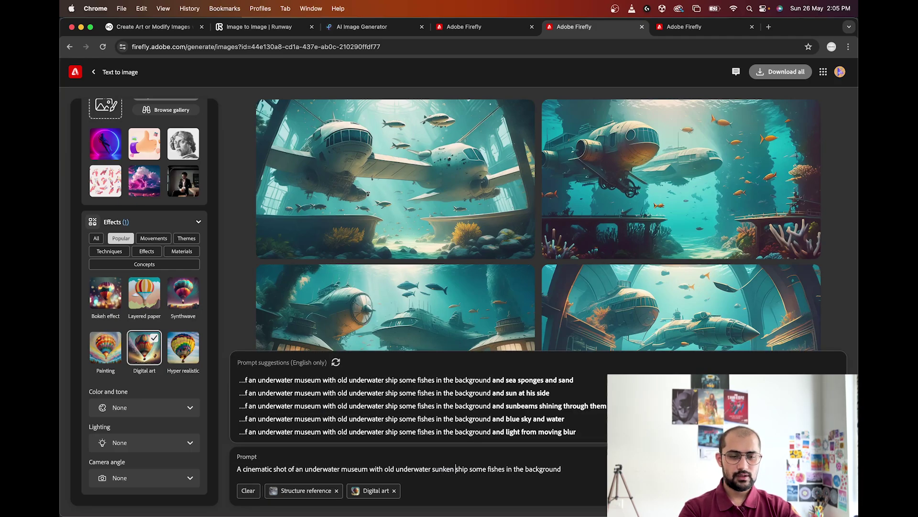
key(Return)
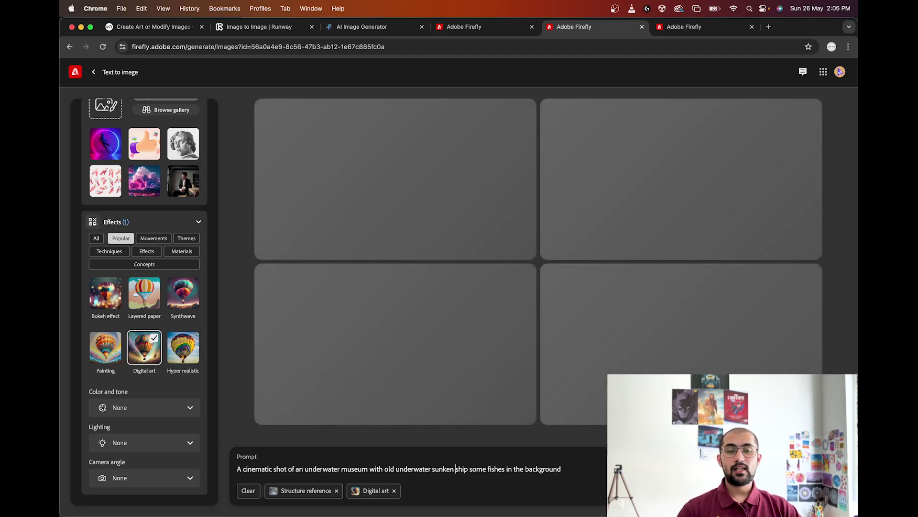